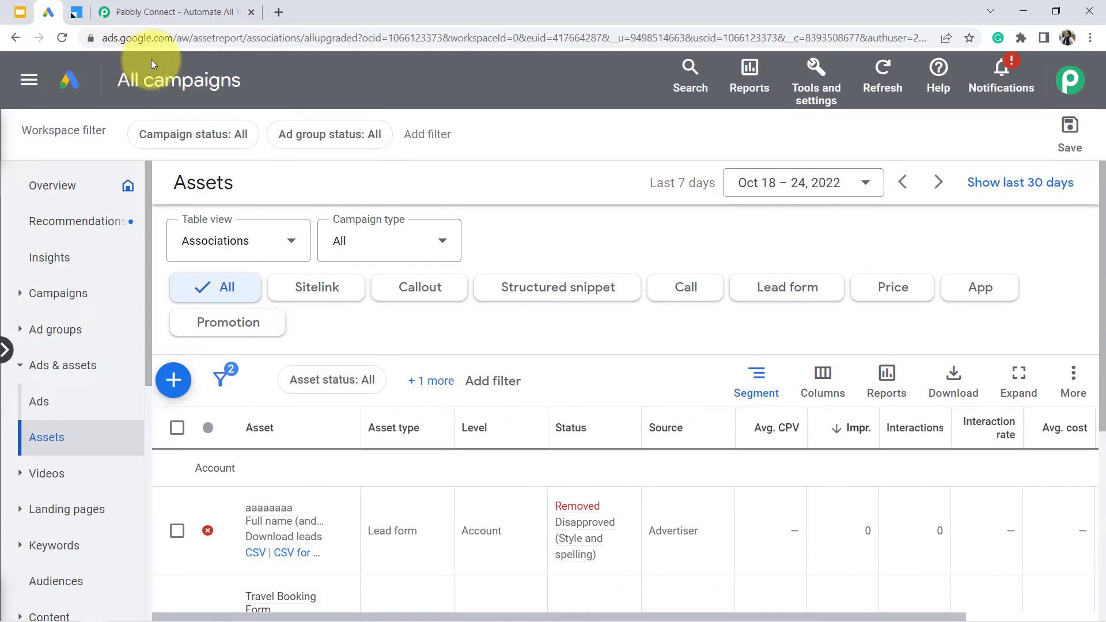
Step: Start adding a lead form asset in Google Ads, check the LeadSquared tab, then go to Pabbly Connect
{"action": "left_click", "coordinate": [171, 379]}
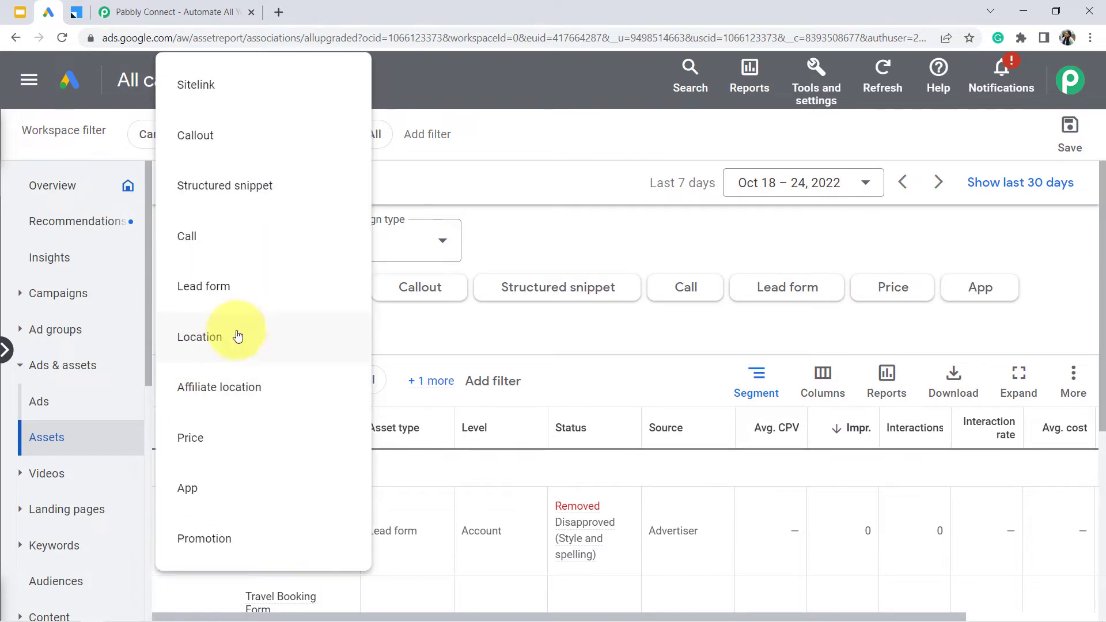
{"action": "left_click", "coordinate": [249, 291]}
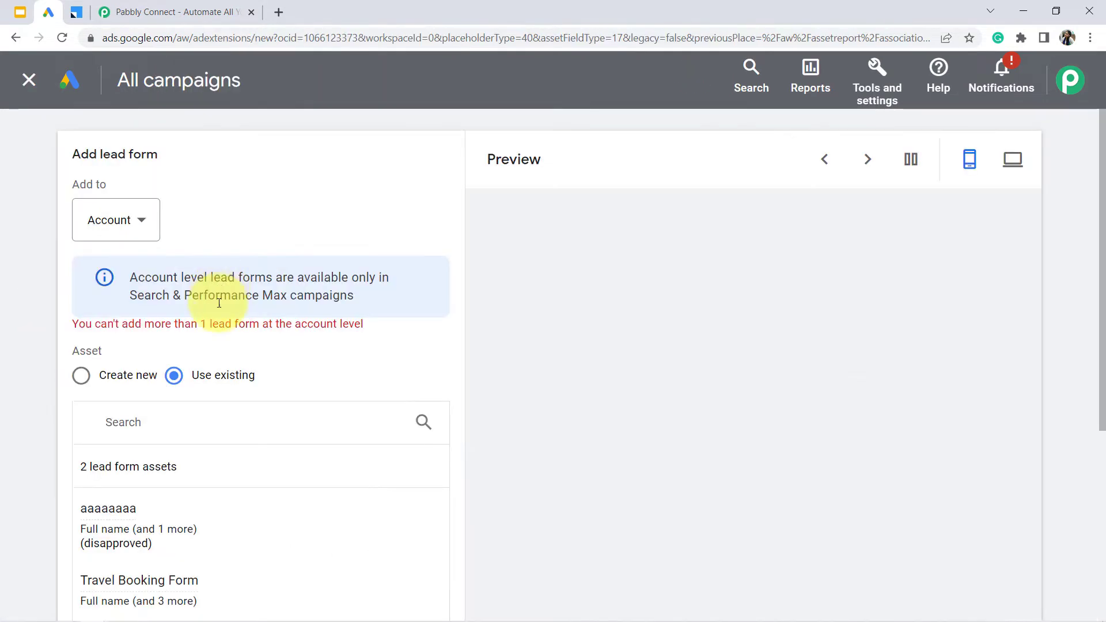
{"action": "left_click", "coordinate": [76, 13]}
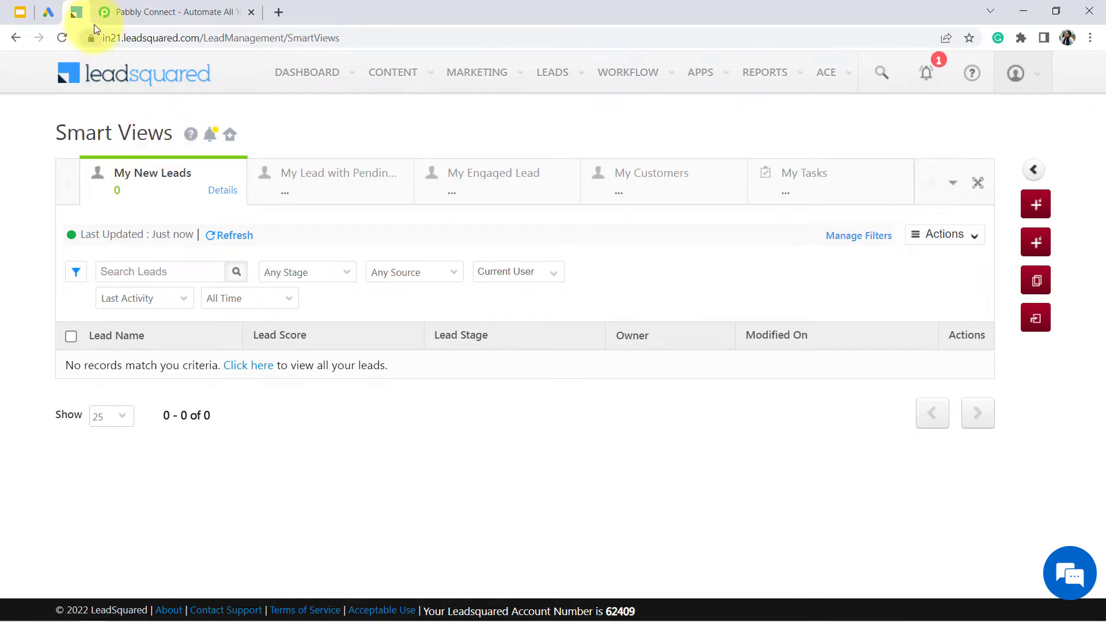
{"action": "left_click", "coordinate": [41, 13]}
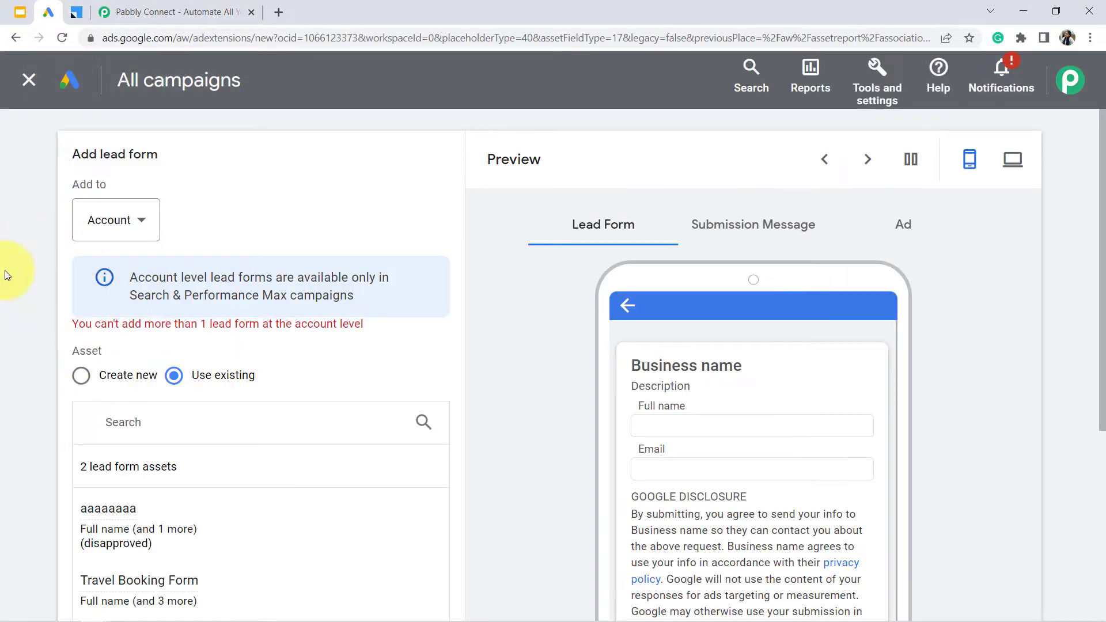
{"action": "left_click", "coordinate": [80, 8]}
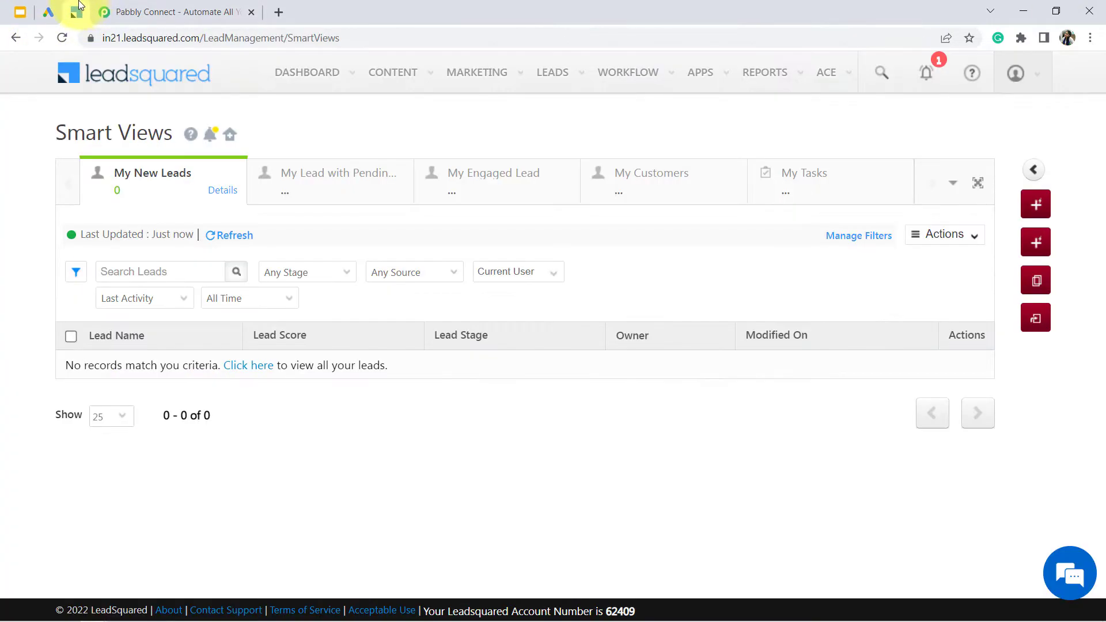
{"action": "left_click", "coordinate": [41, 13]}
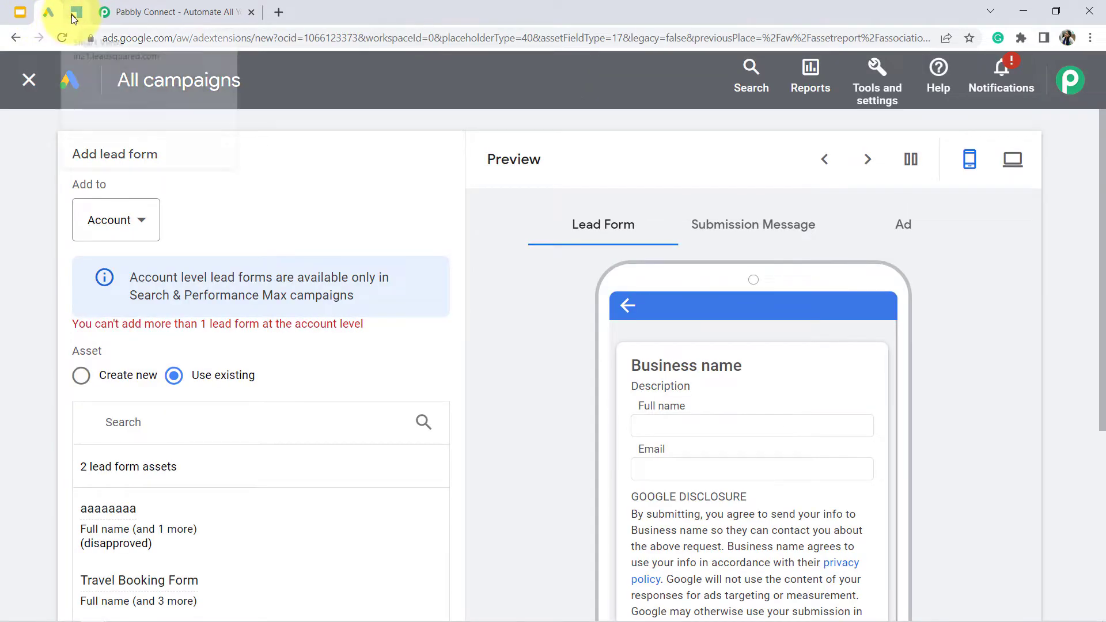
{"action": "left_click", "coordinate": [76, 12]}
{"action": "left_click", "coordinate": [118, 13]}
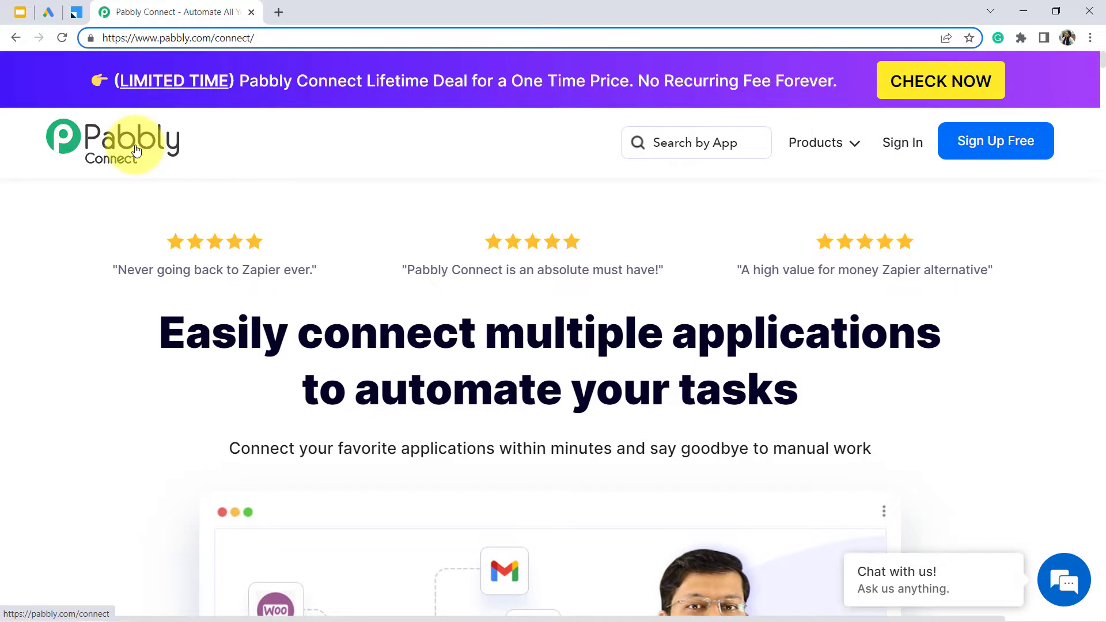
Step: Sign in to Pabbly and launch Pabbly Connect from the All Apps list
{"action": "left_click_drag", "start_coordinate": [156, 38], "coordinate": [265, 36]}
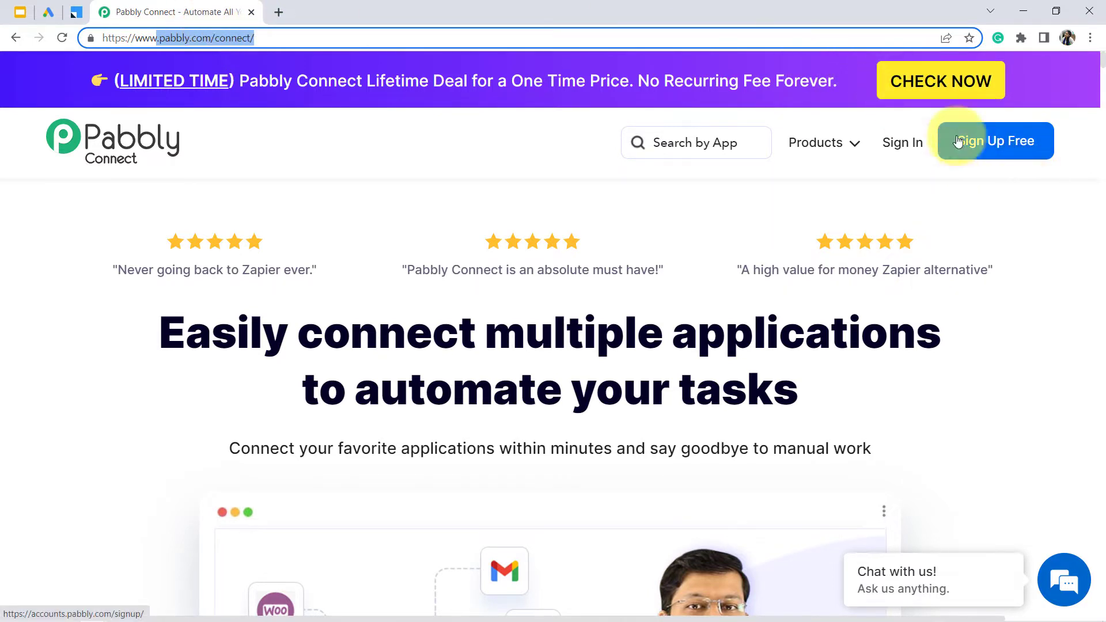
{"action": "left_click", "coordinate": [892, 149]}
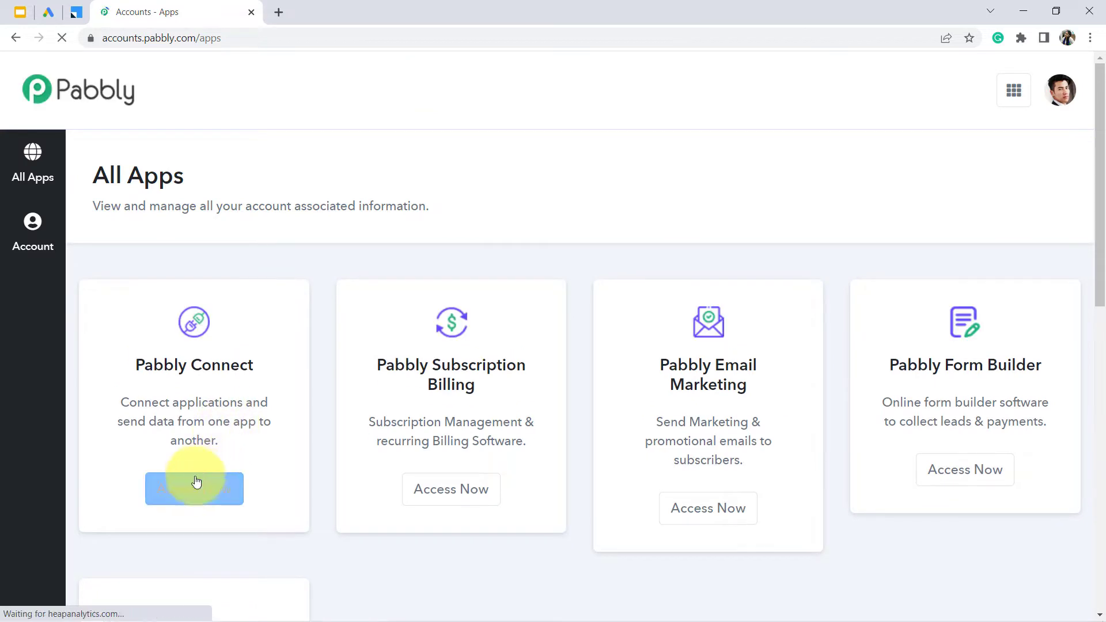
{"action": "left_click", "coordinate": [192, 489]}
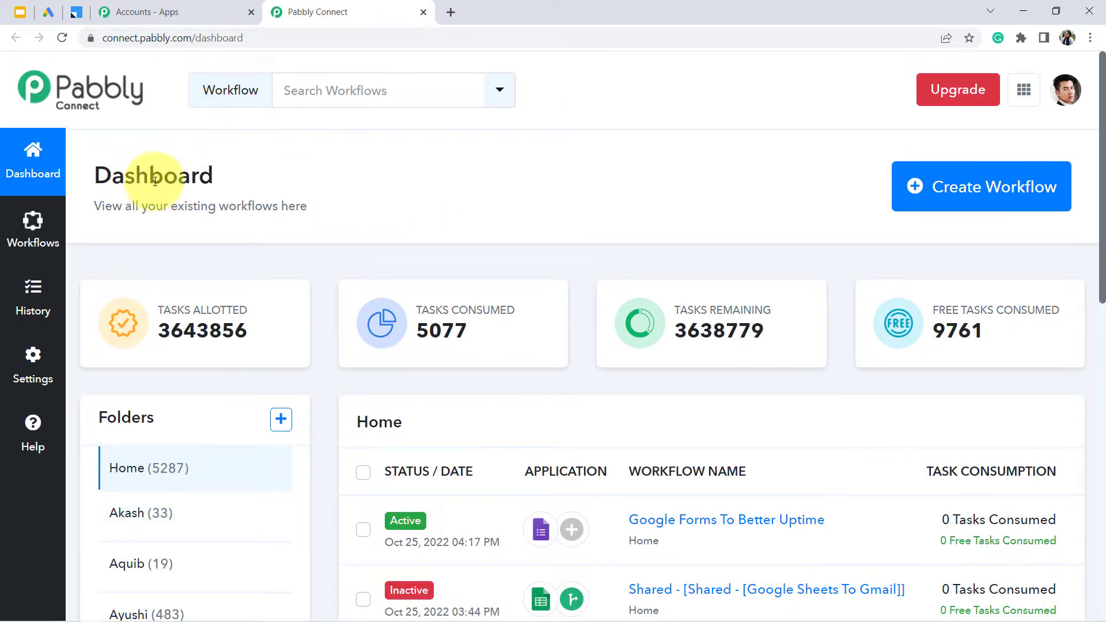
Step: Create a workflow named 'Collect Leads via Google Ads & Add it to LeadSqaured CRM'
{"action": "left_click_drag", "start_coordinate": [136, 177], "coordinate": [198, 176]}
{"action": "left_click", "coordinate": [959, 189]}
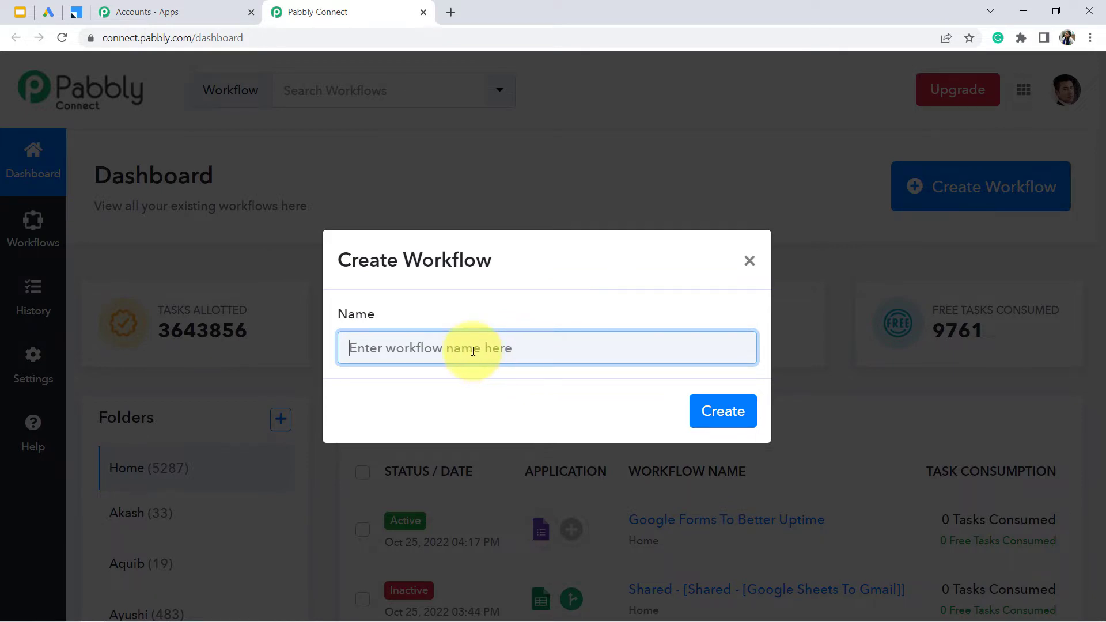
{"action": "type", "text": "Collect Leads via Google Ads & Add it to LeadSqaured CRM"}
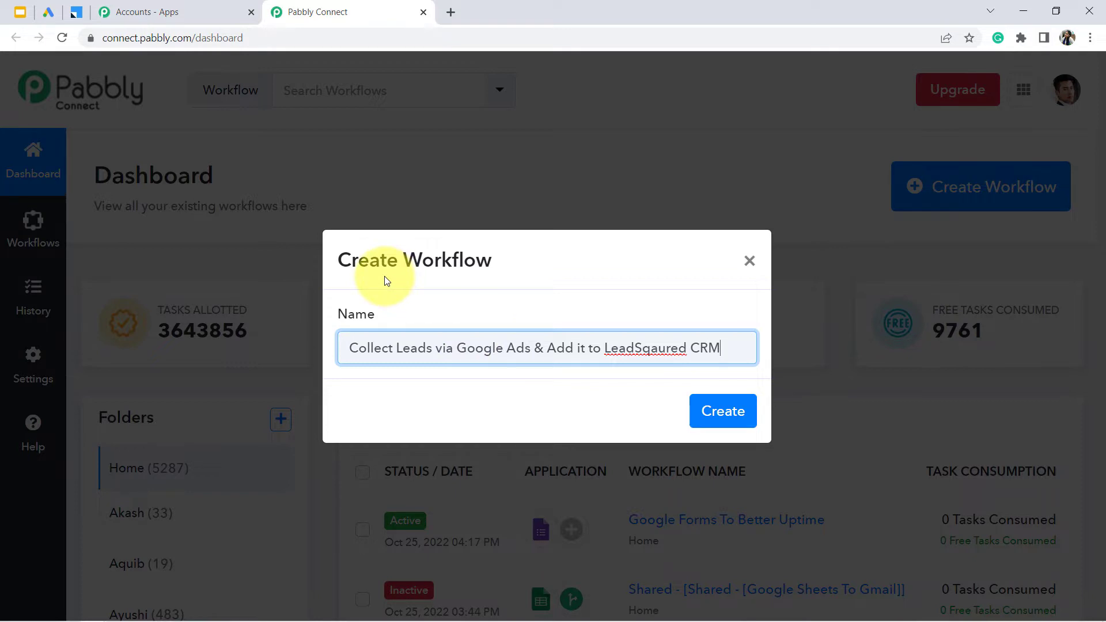
{"action": "left_click_drag", "start_coordinate": [402, 346], "coordinate": [467, 348]}
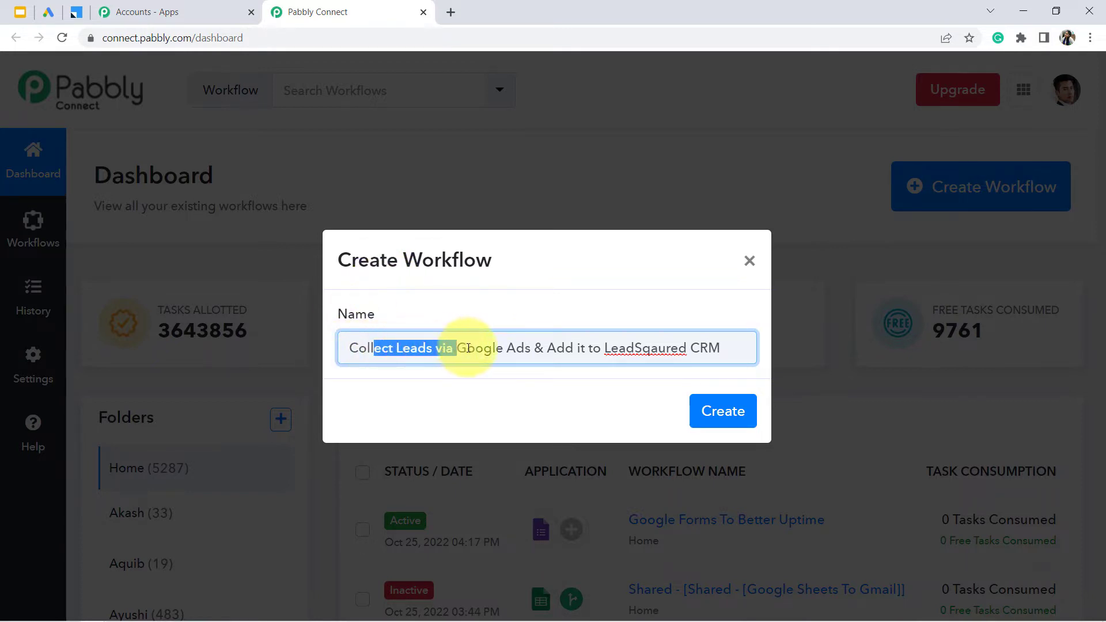
{"action": "left_click_drag", "start_coordinate": [541, 351], "coordinate": [584, 352]}
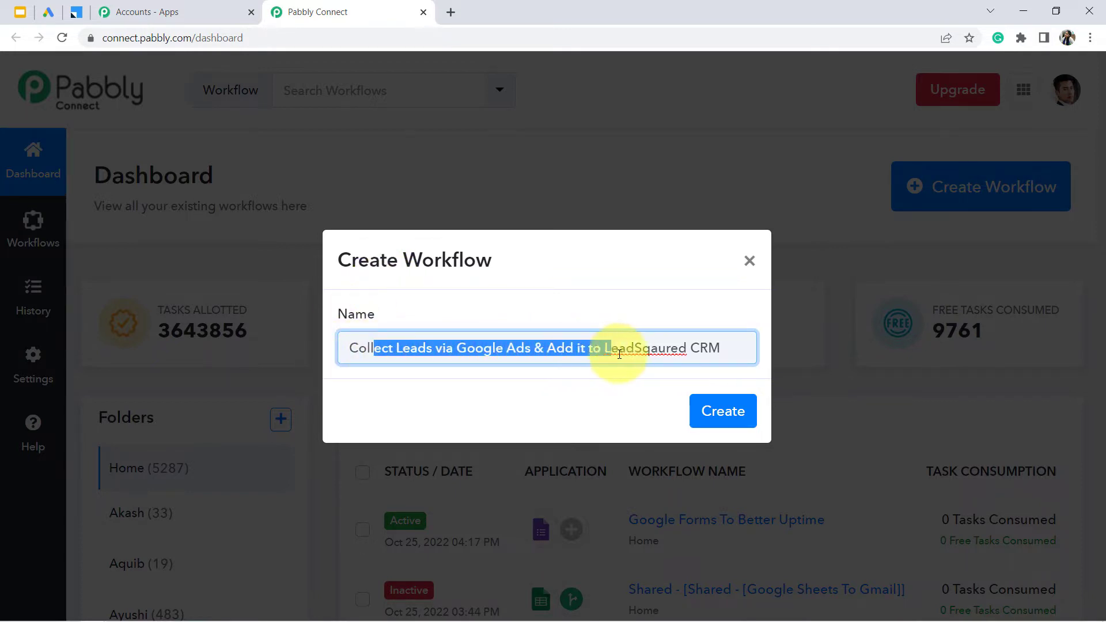
{"action": "left_click_drag", "start_coordinate": [709, 352], "coordinate": [709, 353]}
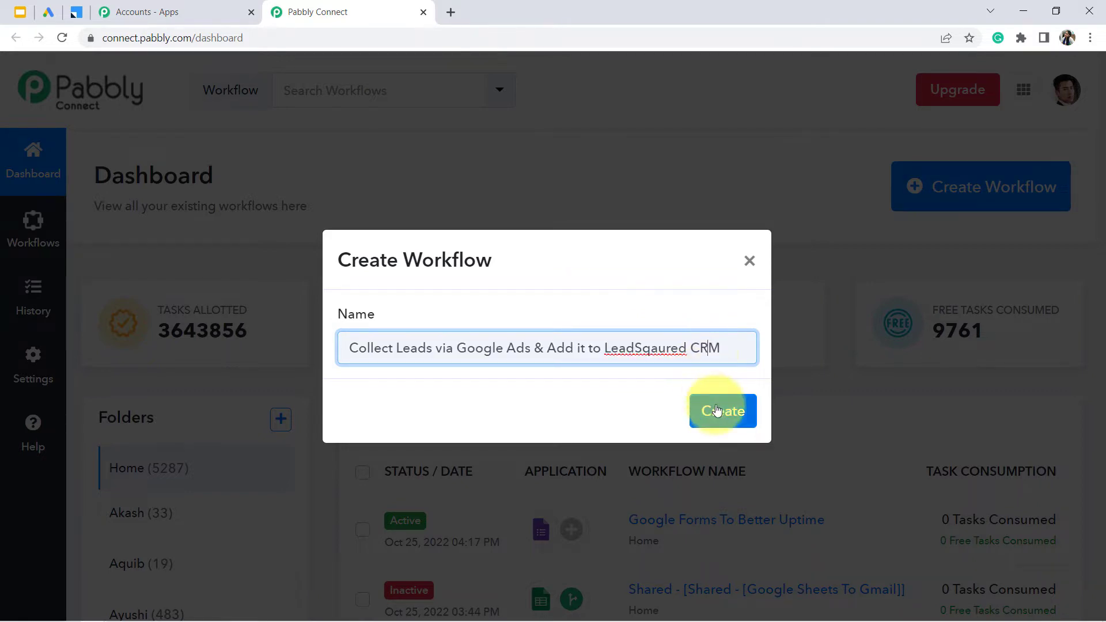
{"action": "left_click", "coordinate": [716, 407]}
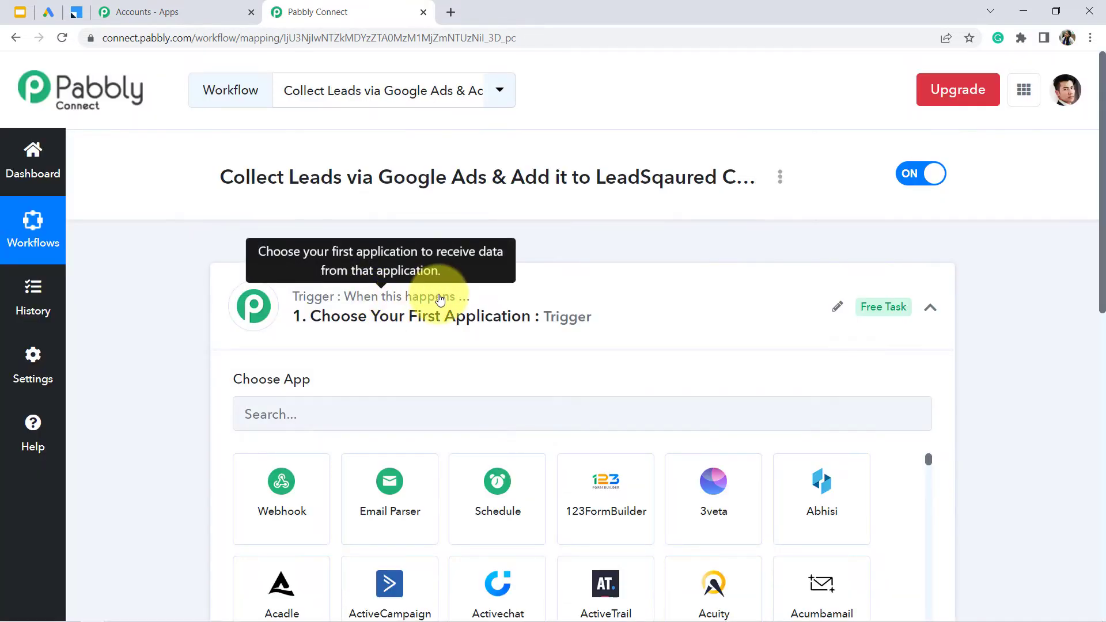
Step: Search 'google le' in the trigger's app list and pick Google Lead Form
{"action": "left_click", "coordinate": [444, 299]}
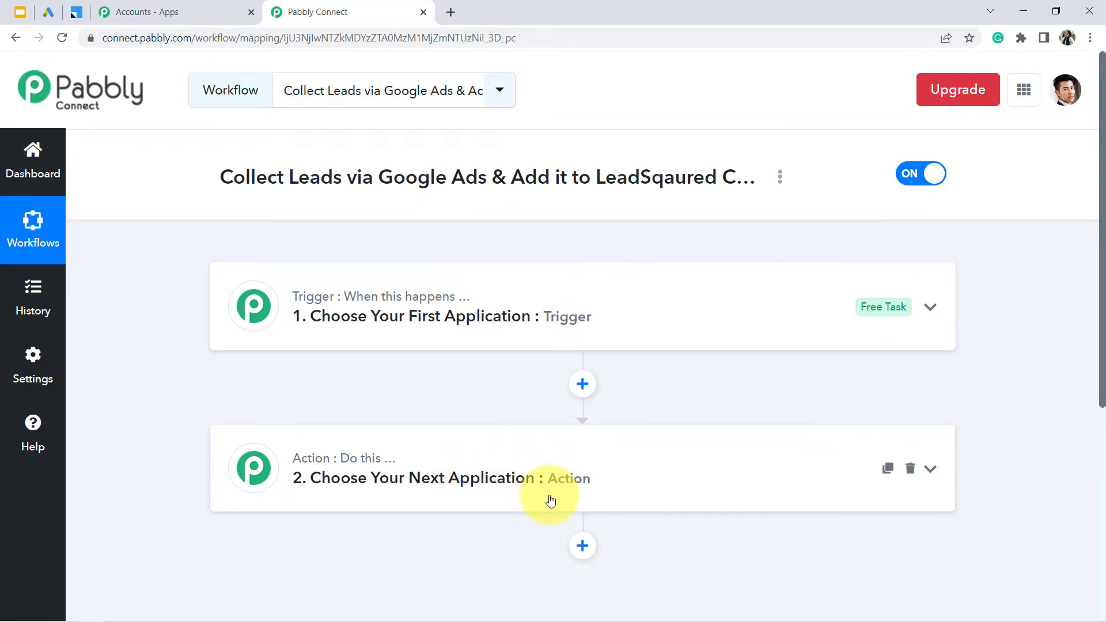
{"action": "left_click_drag", "start_coordinate": [267, 186], "coordinate": [589, 202]}
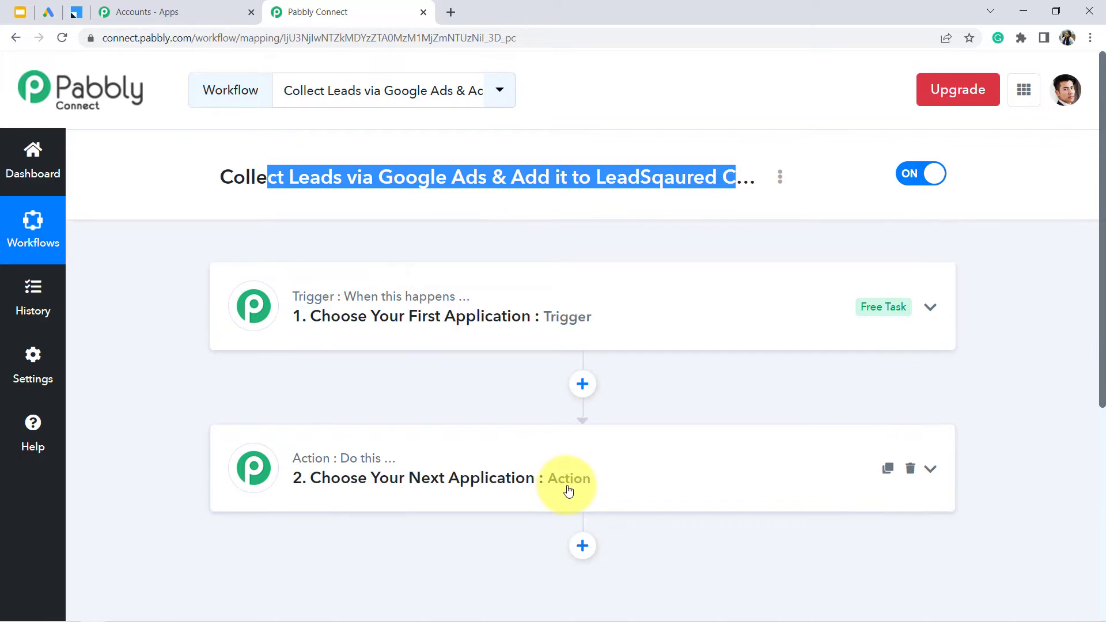
{"action": "left_click", "coordinate": [440, 318]}
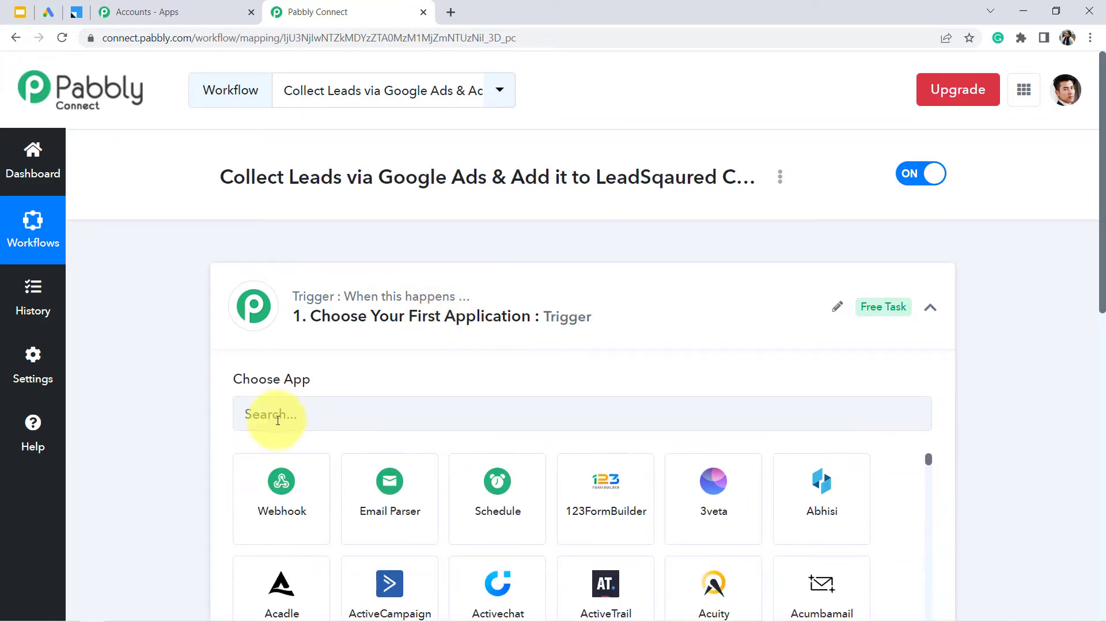
{"action": "left_click", "coordinate": [274, 424]}
{"action": "type", "text": "google le"}
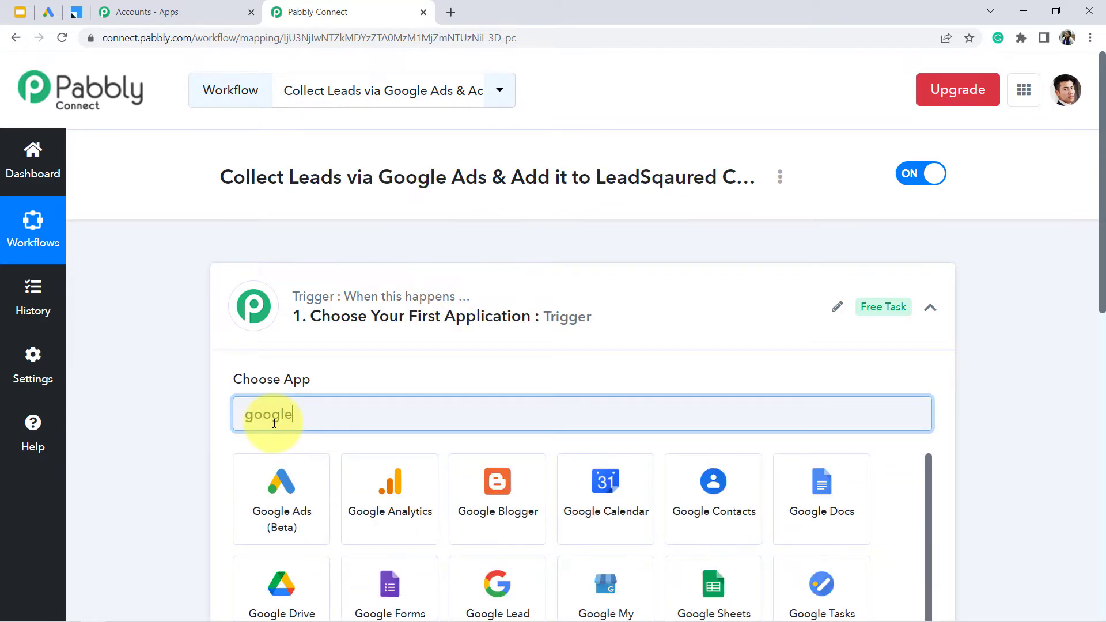
{"action": "left_click", "coordinate": [271, 489]}
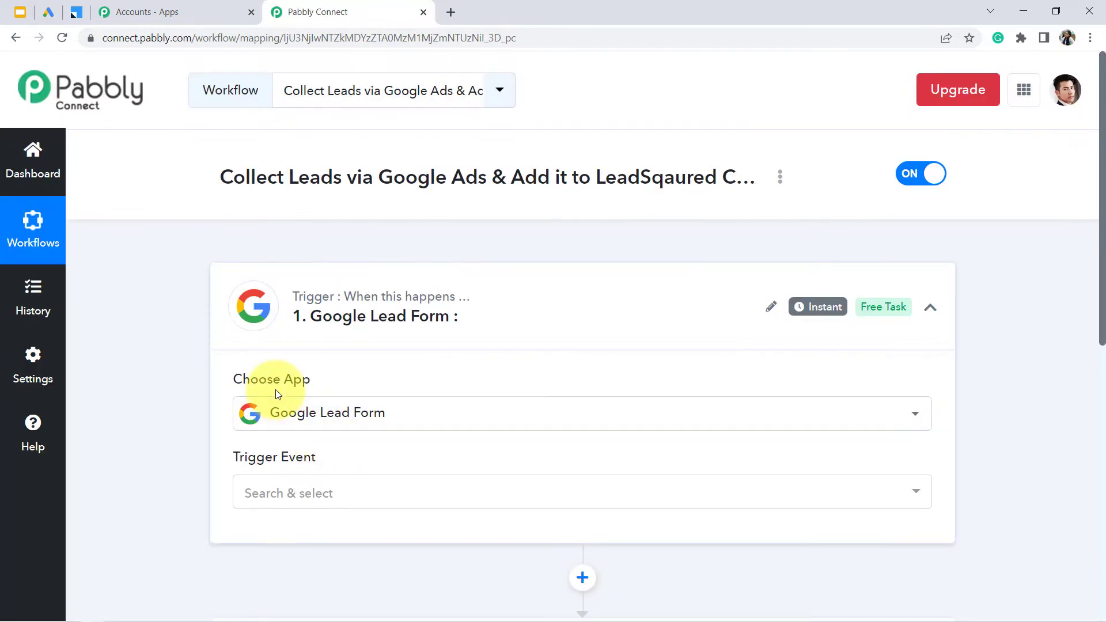
Step: Set the Google Lead Form trigger event to New Lead
{"action": "scroll", "coordinate": [1102, 191], "scroll_direction": "down", "scroll_amount": 3}
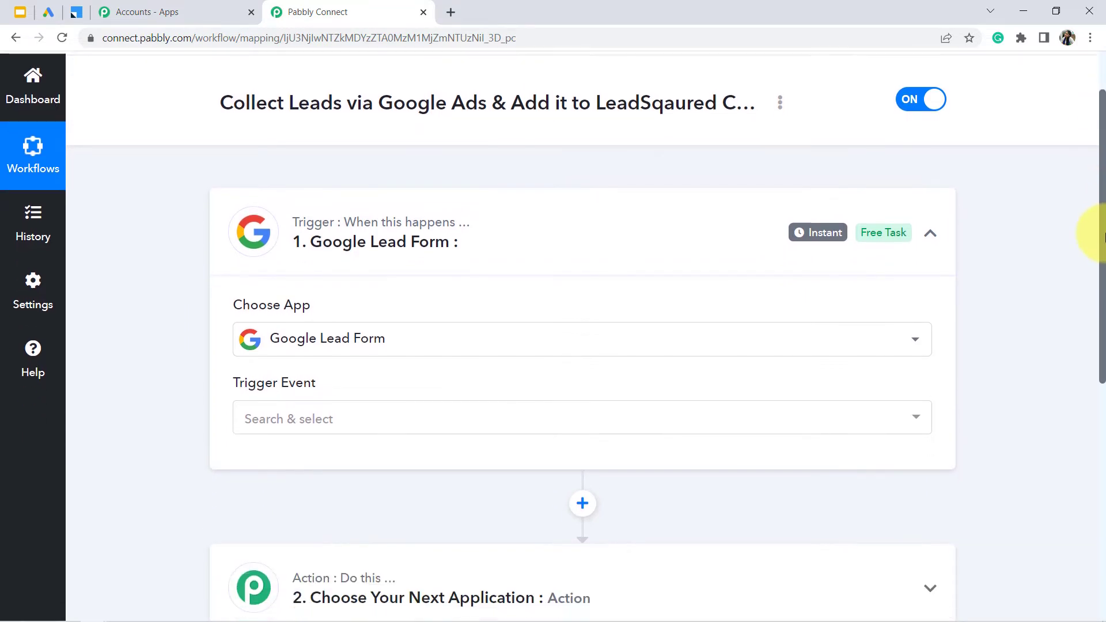
{"action": "left_click", "coordinate": [267, 309]}
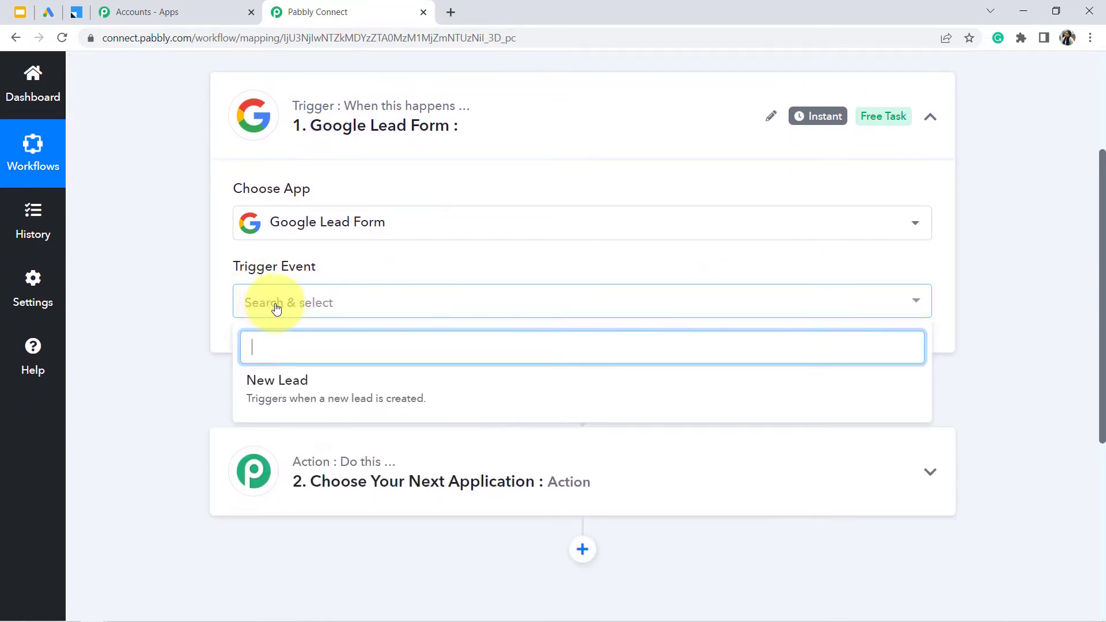
{"action": "left_click", "coordinate": [251, 353]}
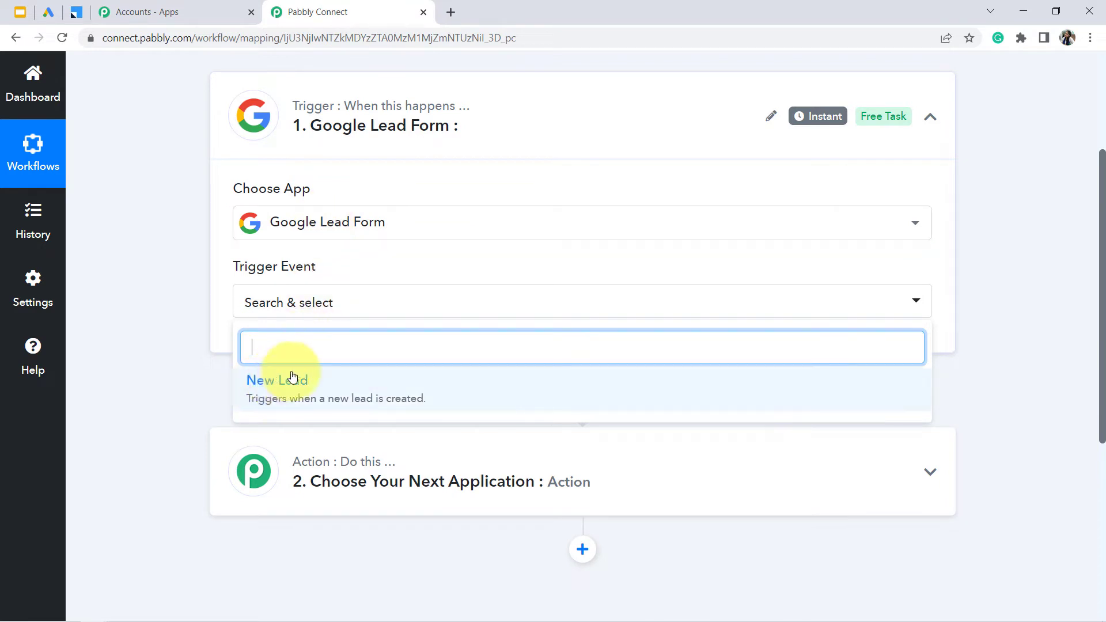
{"action": "left_click", "coordinate": [271, 391]}
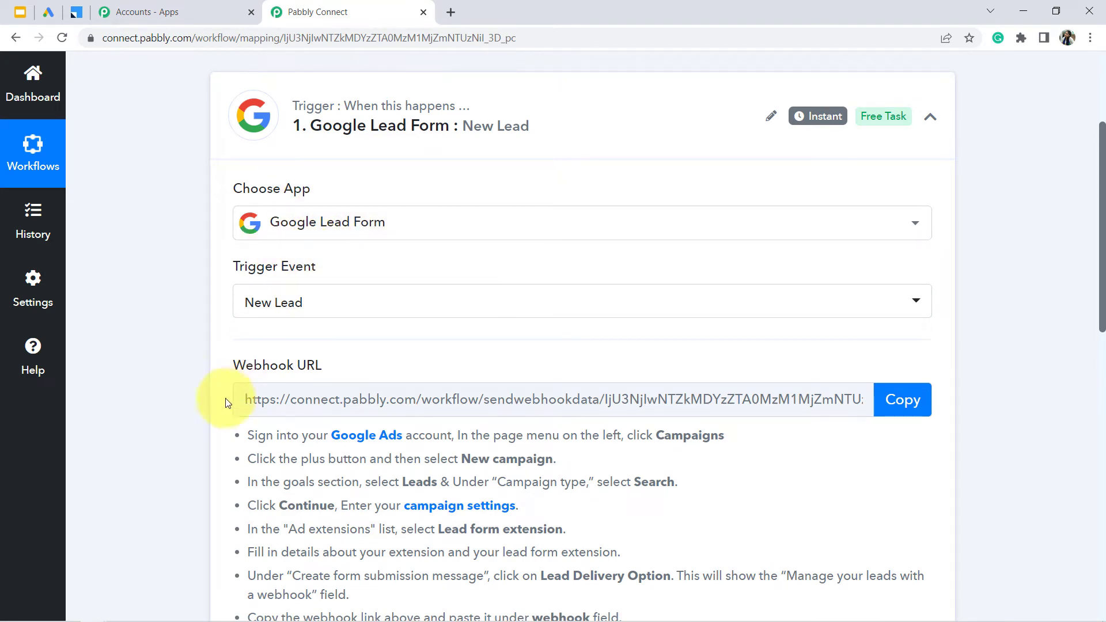
Step: Copy the generated webhook URL and return to the Google Ads Add lead form page
{"action": "mouse_move", "coordinate": [239, 369]}
{"action": "left_click_drag", "start_coordinate": [331, 365], "coordinate": [334, 365]}
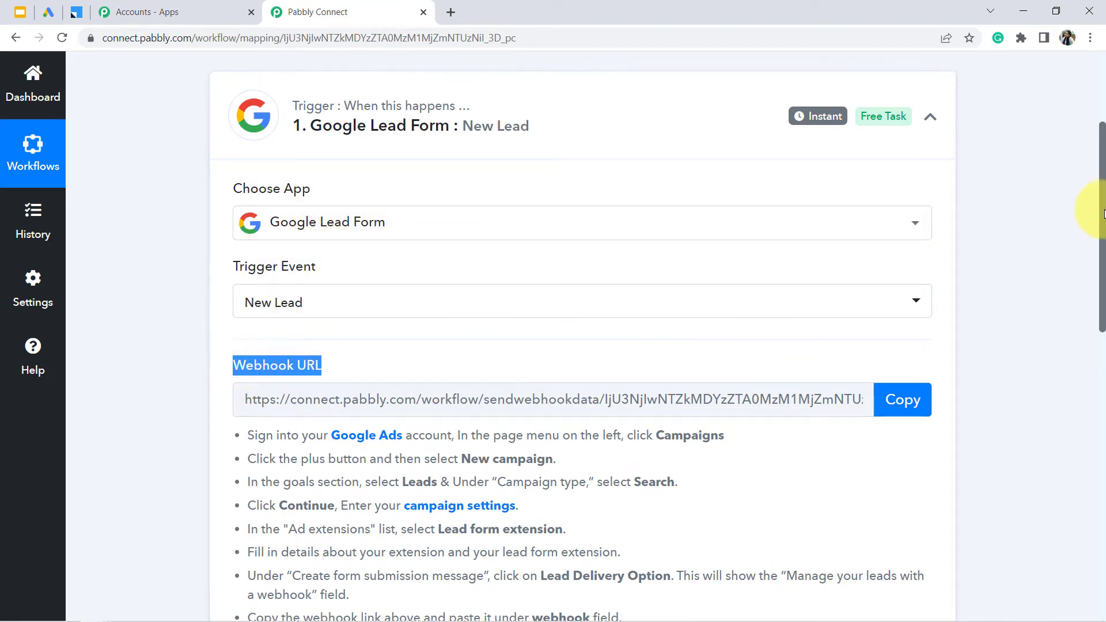
{"action": "left_click_drag", "start_coordinate": [1103, 215], "coordinate": [1102, 244]}
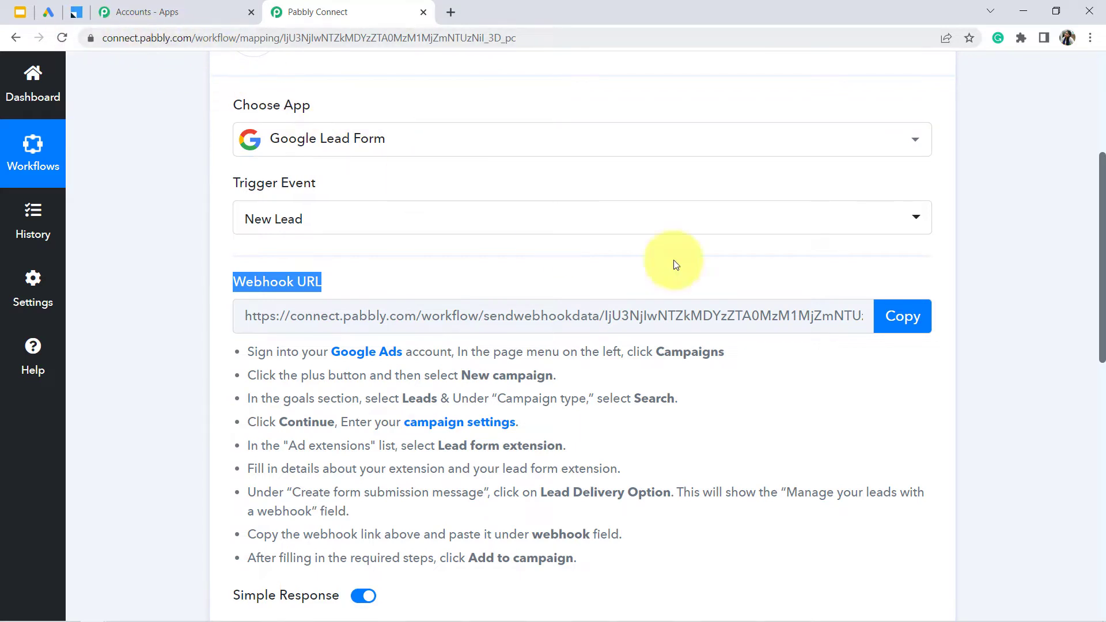
{"action": "left_click", "coordinate": [899, 317]}
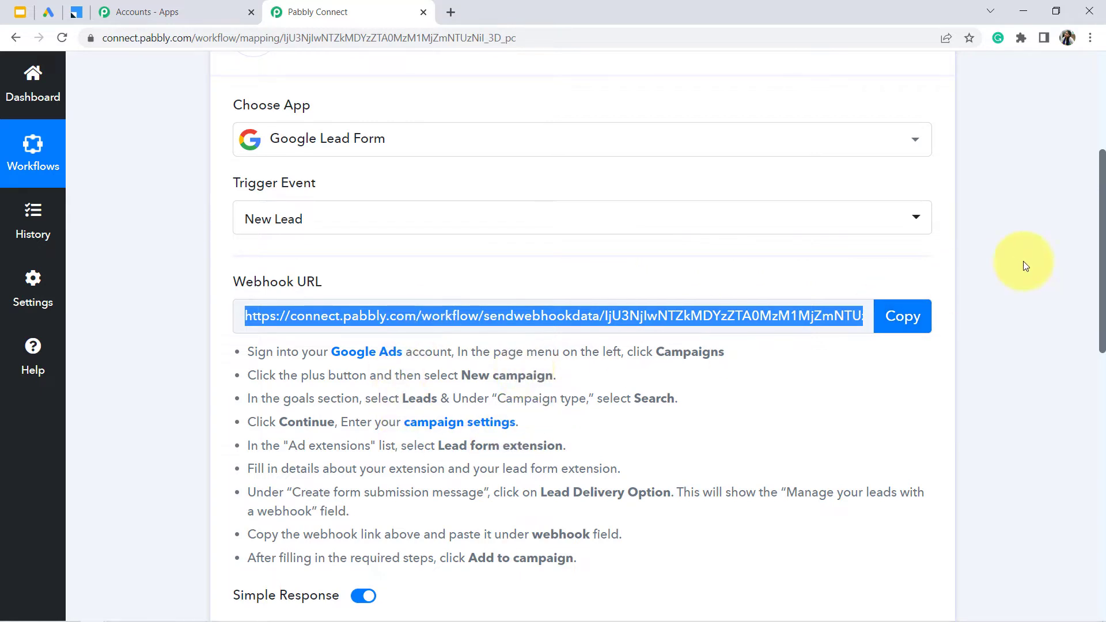
{"action": "mouse_move", "coordinate": [1103, 236]}
{"action": "left_mouse_down"}
{"action": "mouse_move", "coordinate": [1091, 392]}
{"action": "mouse_move", "coordinate": [1100, 225]}
{"action": "left_mouse_up"}
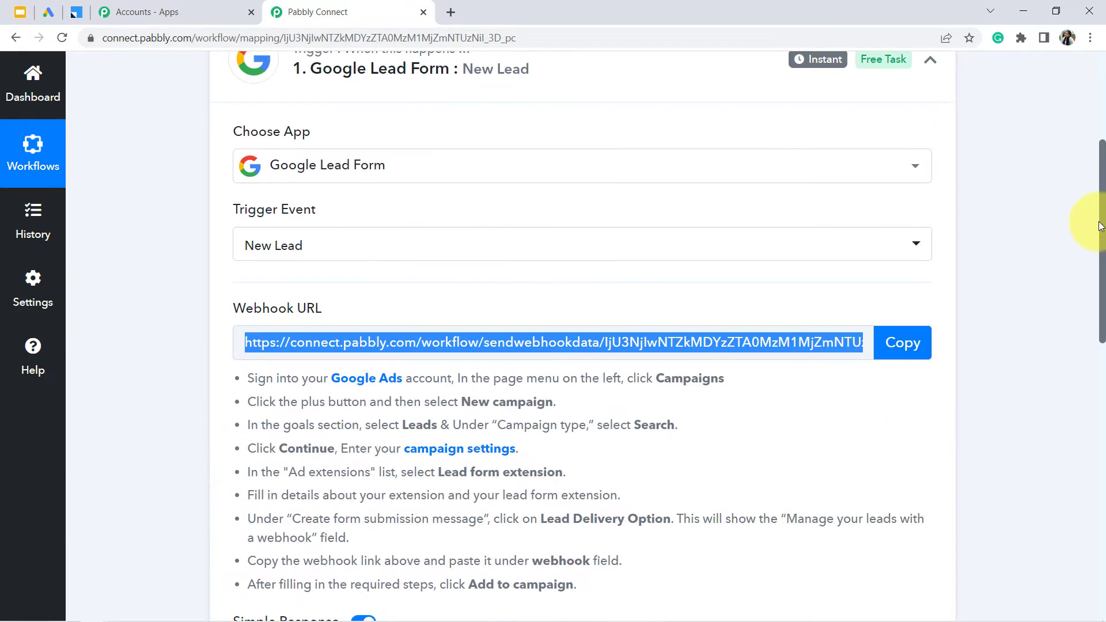
{"action": "left_click", "coordinate": [46, 13]}
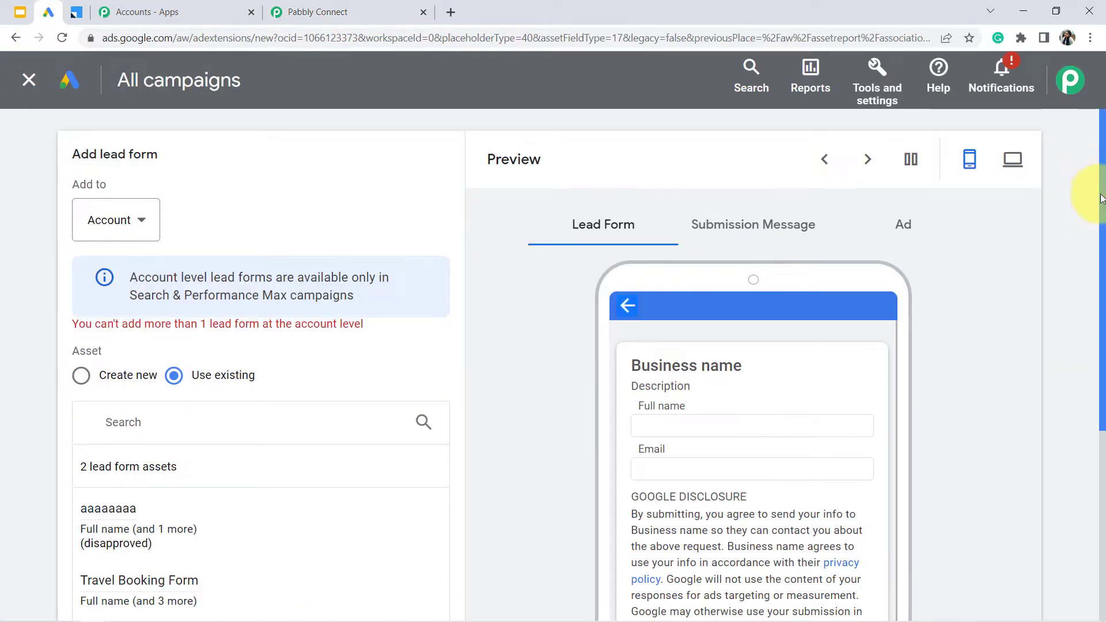
Step: Start a new lead form and browse the qualifying question categories, including Travel
{"action": "left_click_drag", "start_coordinate": [1101, 195], "coordinate": [1101, 272]}
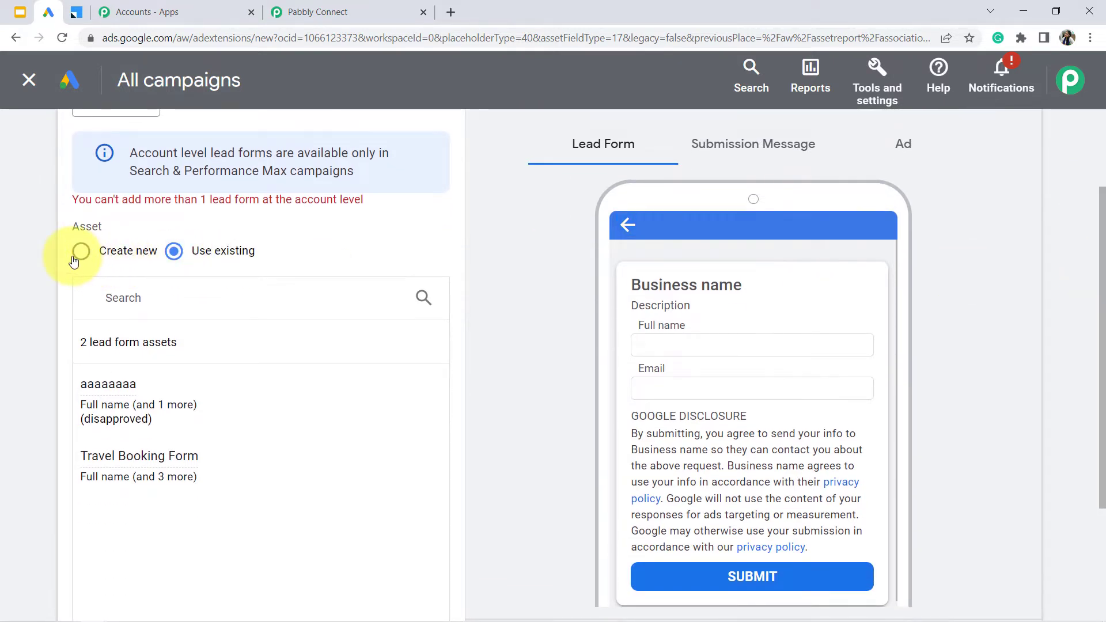
{"action": "left_click", "coordinate": [75, 258]}
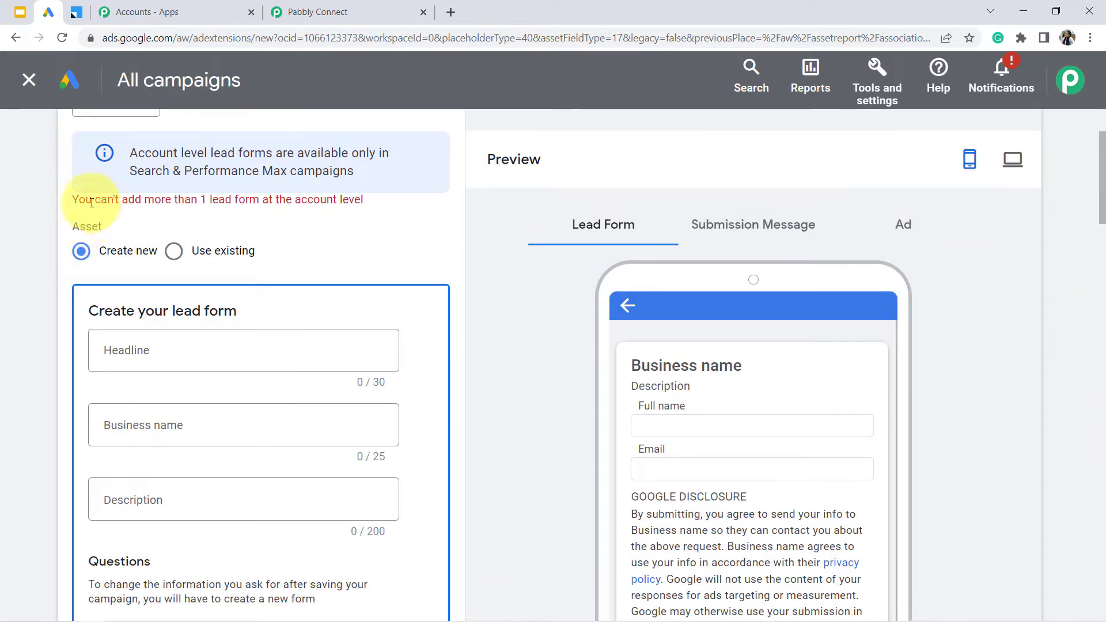
{"action": "left_click_drag", "start_coordinate": [110, 202], "coordinate": [338, 202]}
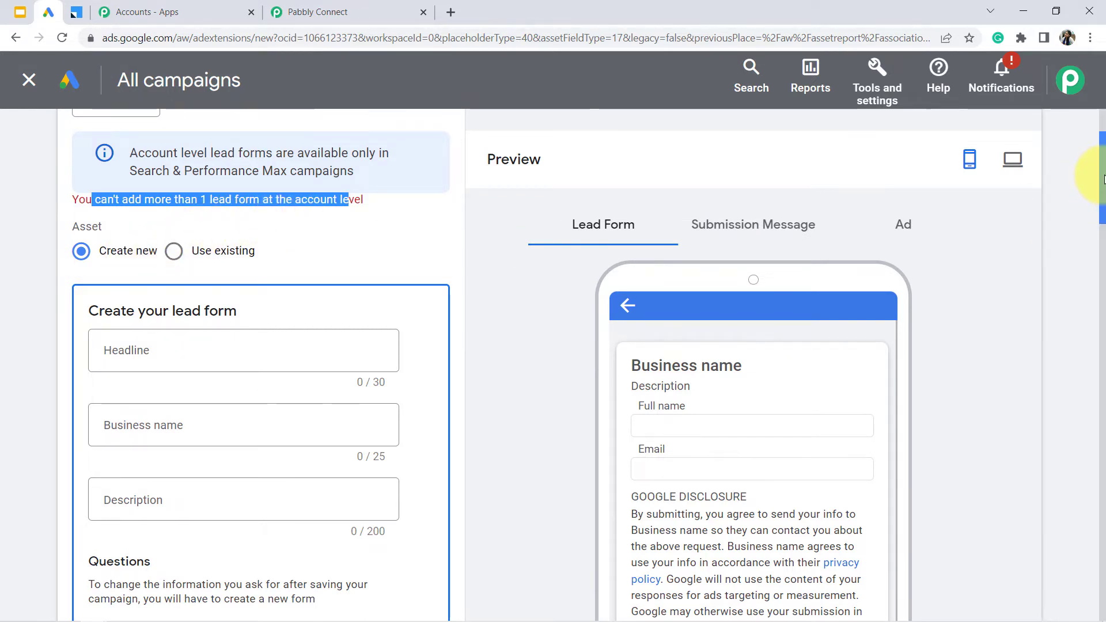
{"action": "left_click_drag", "start_coordinate": [1097, 180], "coordinate": [1097, 202]}
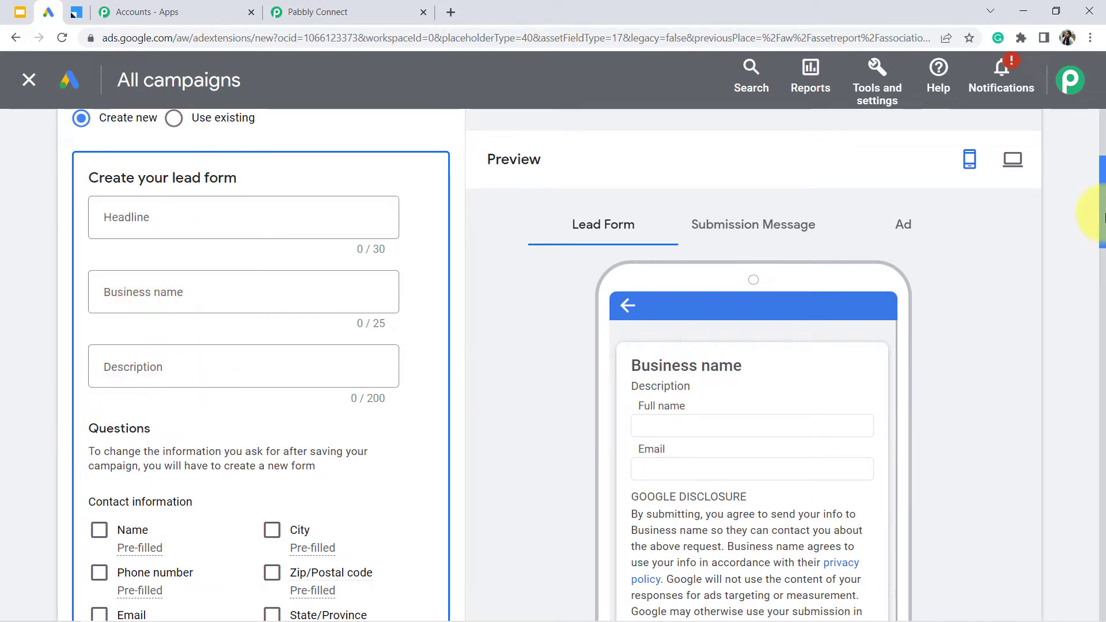
{"action": "left_click_drag", "start_coordinate": [1103, 196], "coordinate": [1103, 248]}
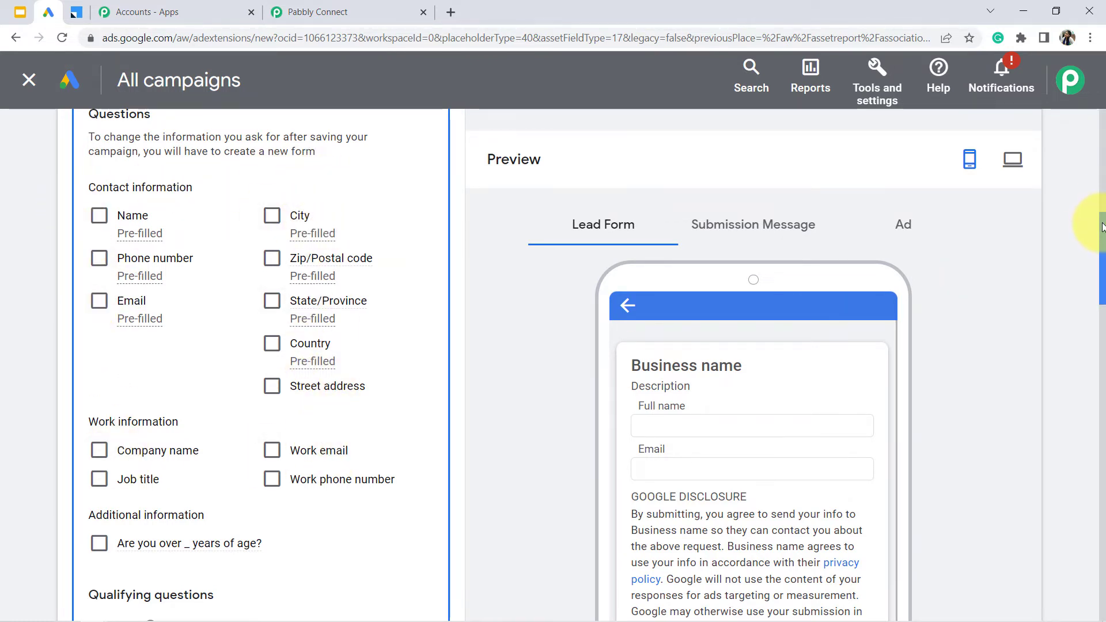
{"action": "left_click_drag", "start_coordinate": [1101, 226], "coordinate": [1101, 297]}
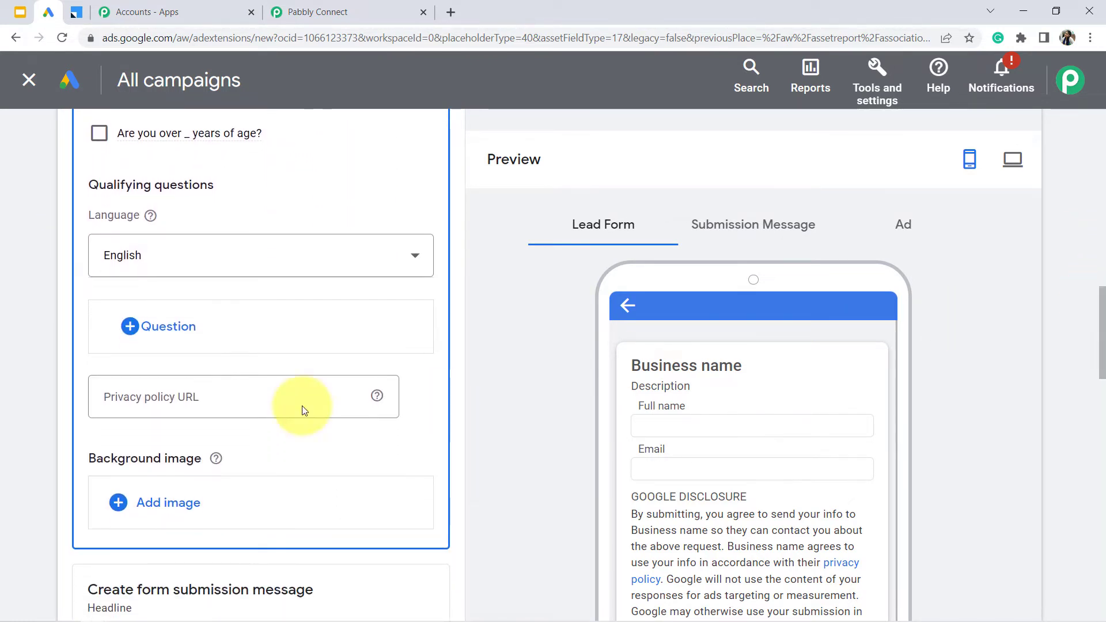
{"action": "left_click", "coordinate": [118, 327]}
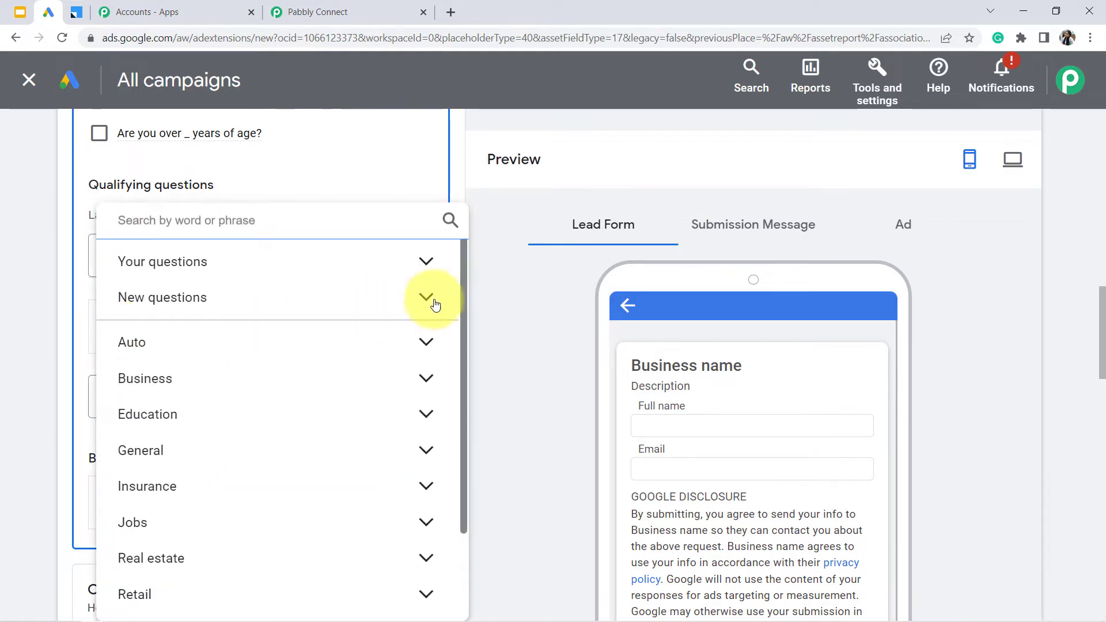
{"action": "left_click_drag", "start_coordinate": [464, 283], "coordinate": [475, 402]}
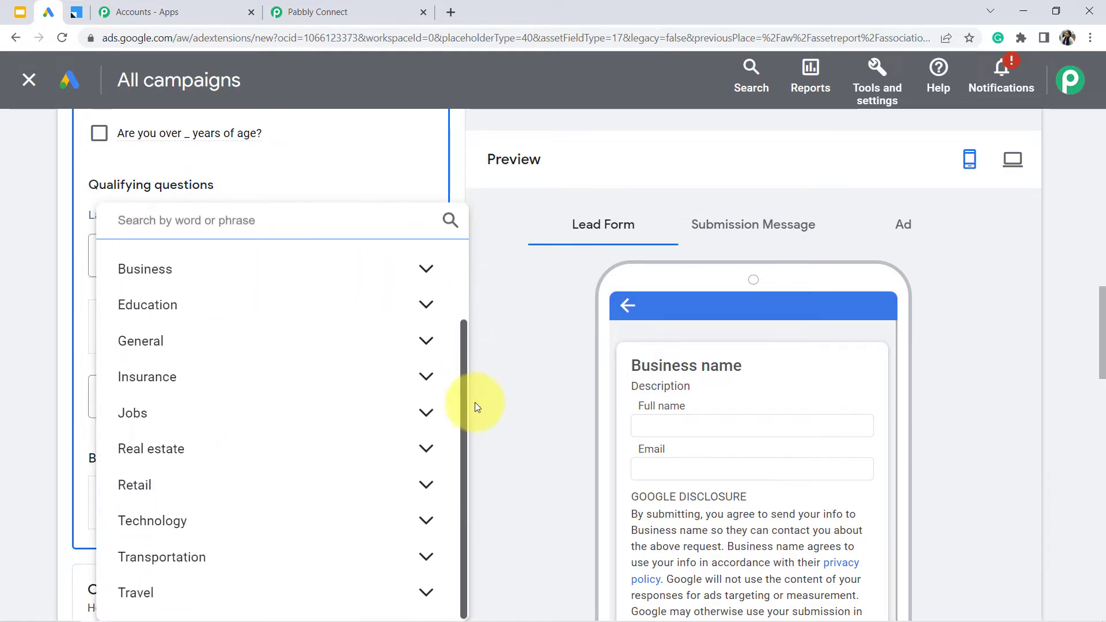
{"action": "left_click", "coordinate": [127, 597]}
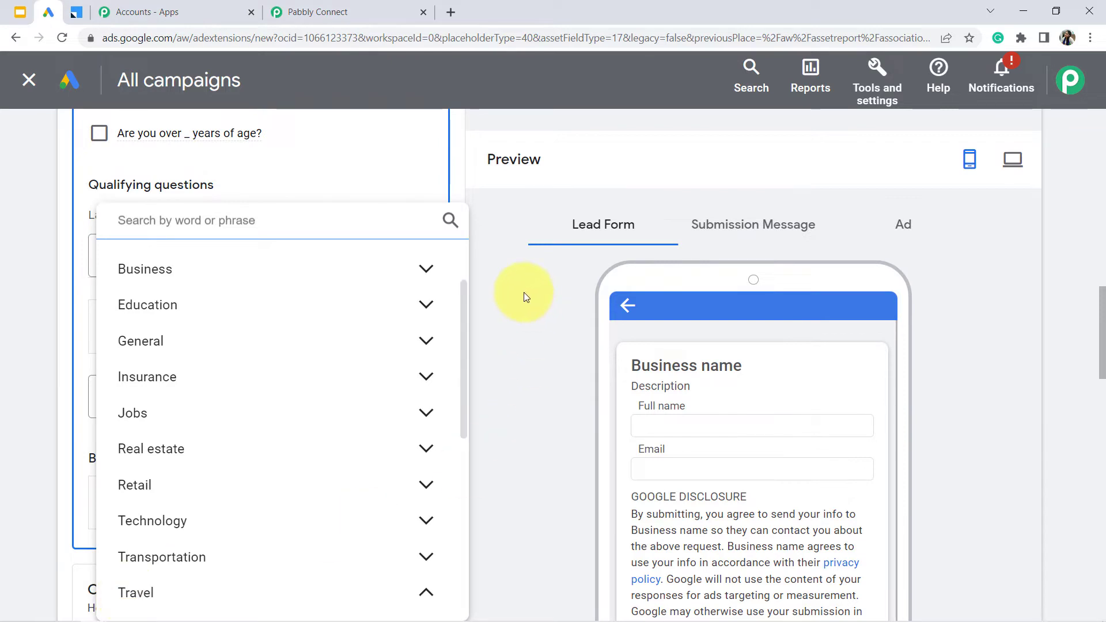
{"action": "left_click_drag", "start_coordinate": [465, 300], "coordinate": [462, 439]}
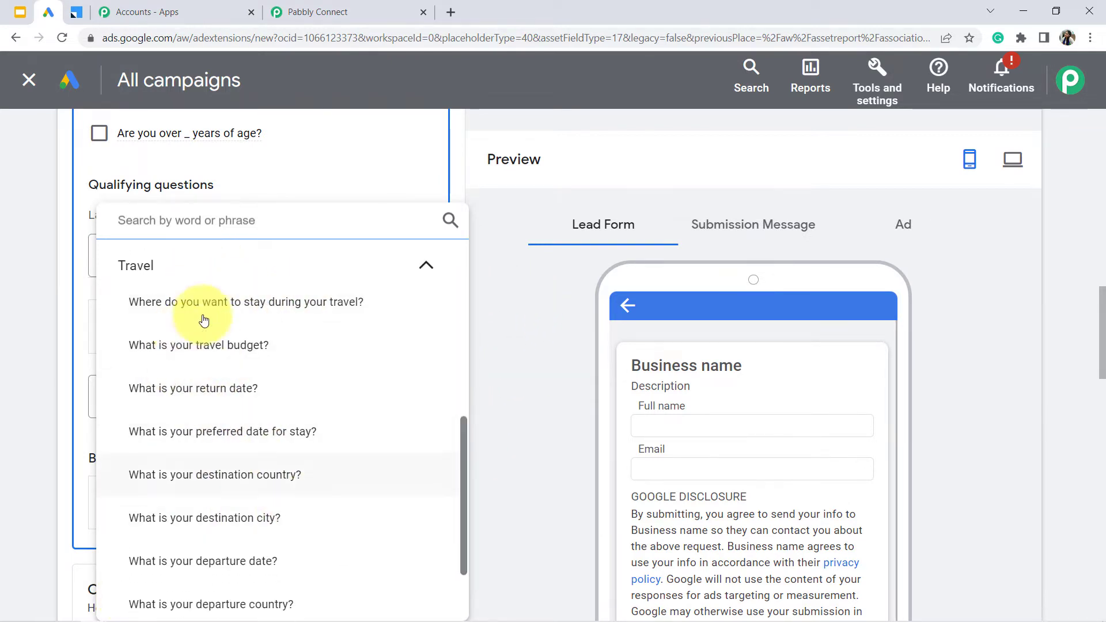
{"action": "left_click", "coordinate": [24, 414]}
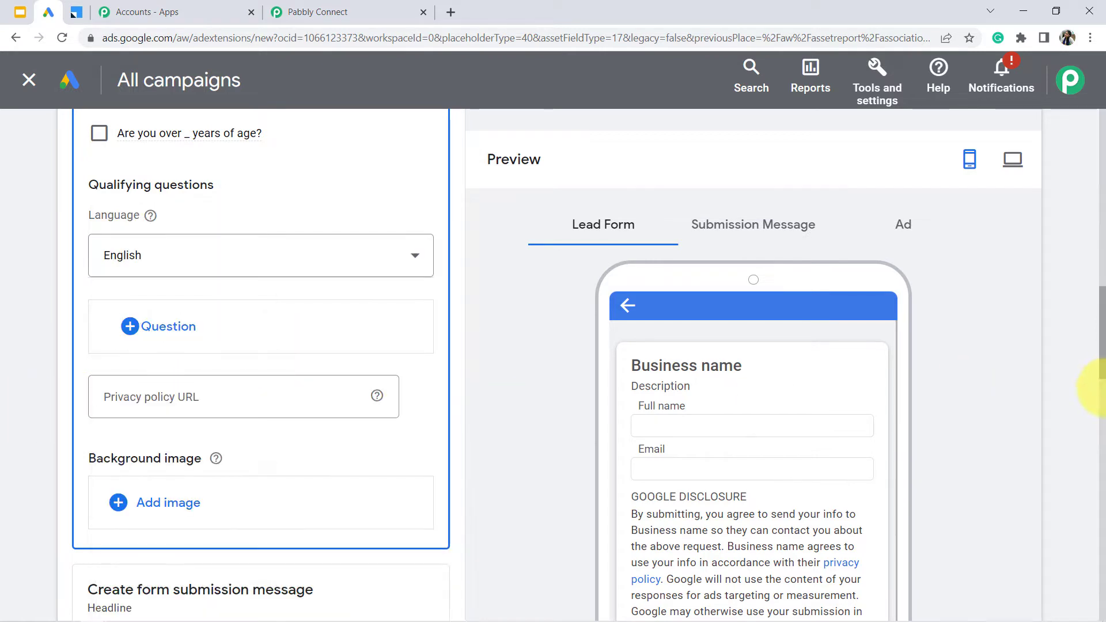
{"action": "left_click_drag", "start_coordinate": [1102, 352], "coordinate": [1101, 173]}
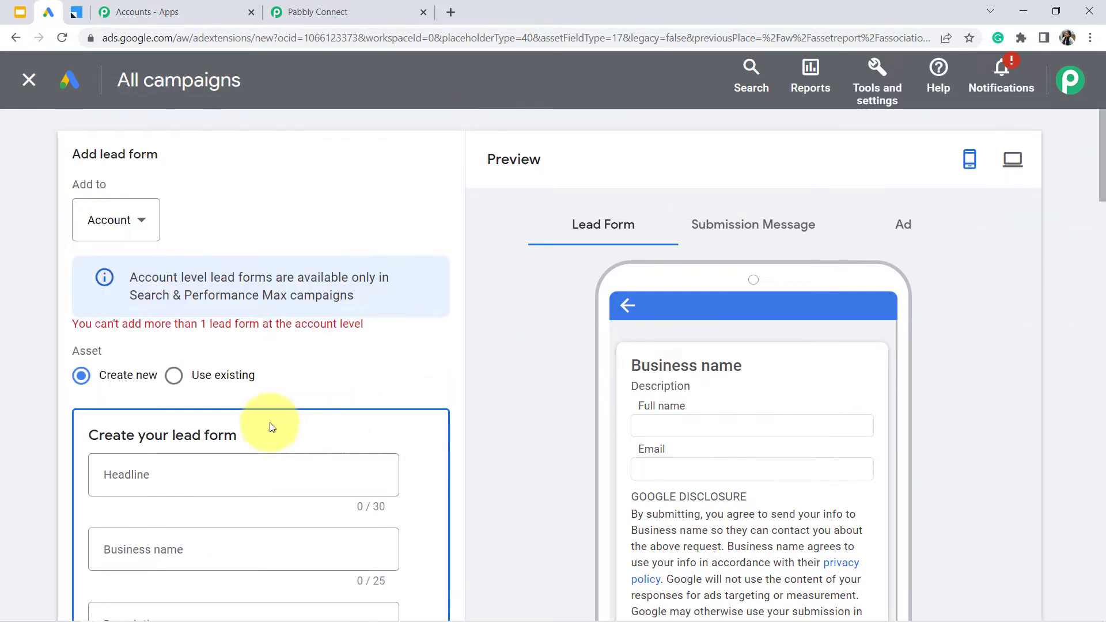
Step: Use the existing Travel Booking Form asset instead and save it
{"action": "left_click", "coordinate": [174, 376]}
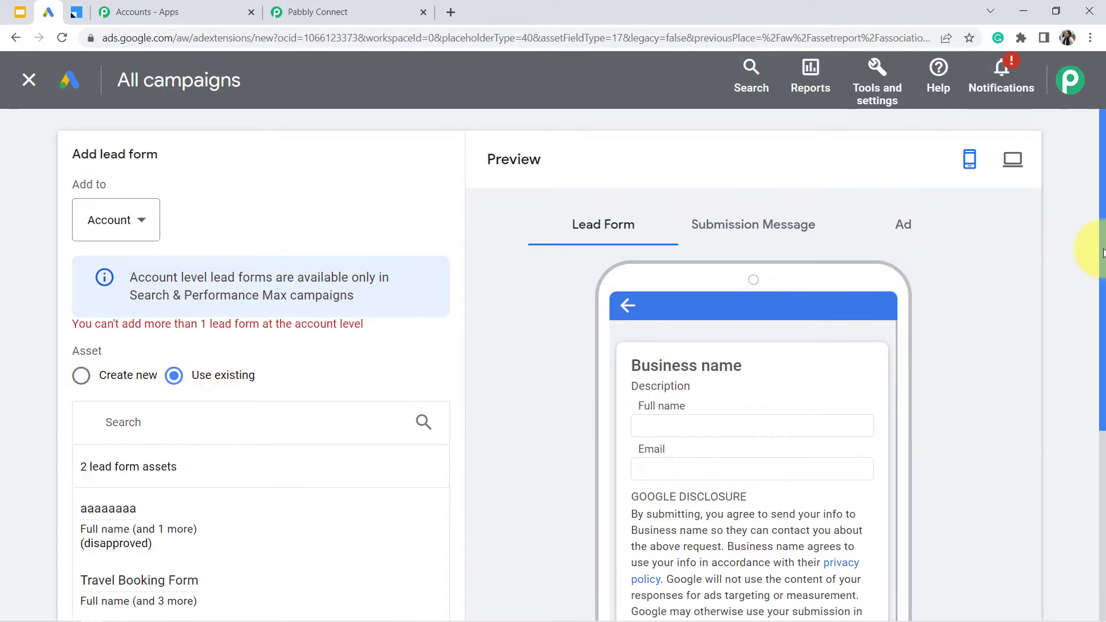
{"action": "left_click_drag", "start_coordinate": [1101, 247], "coordinate": [1101, 309]}
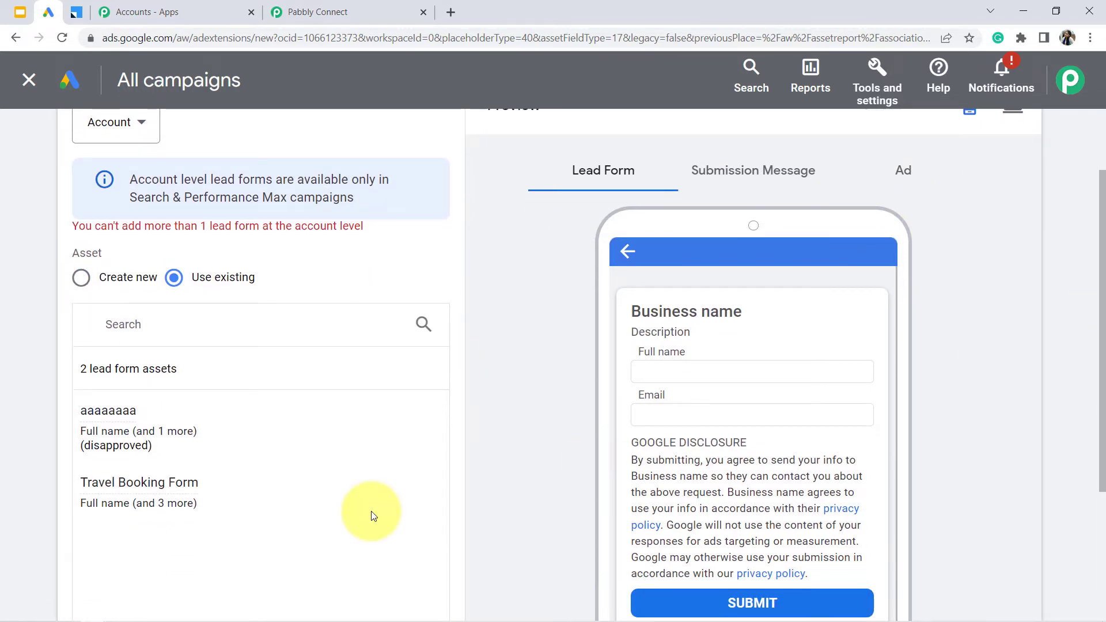
{"action": "left_click", "coordinate": [119, 482]}
{"action": "scroll", "coordinate": [1100, 321], "scroll_direction": "down", "scroll_amount": 4}
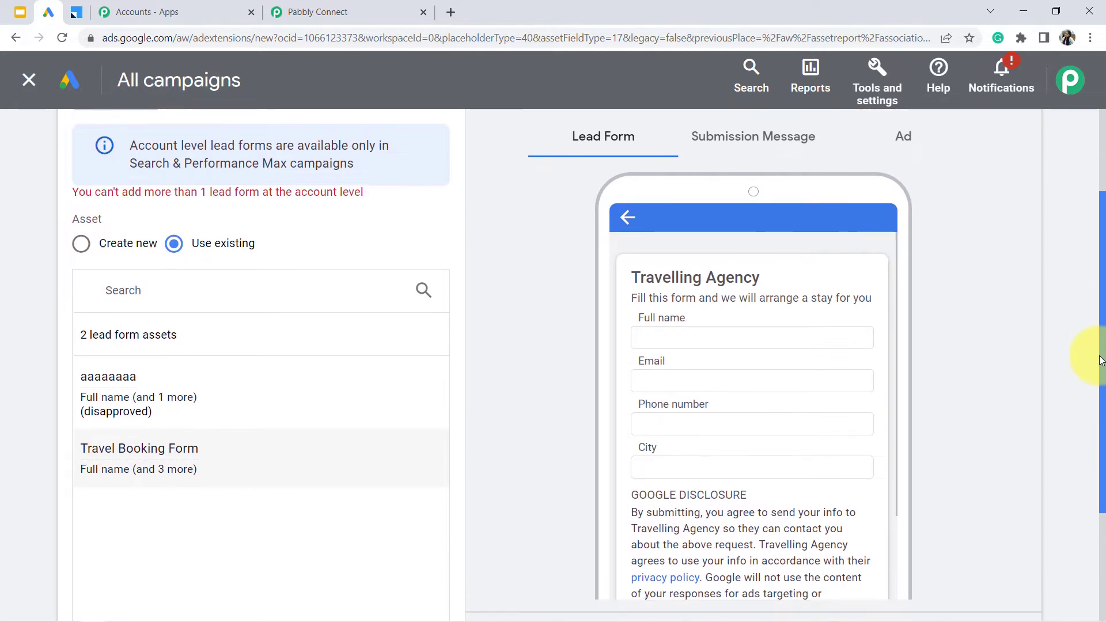
{"action": "left_click", "coordinate": [86, 539]}
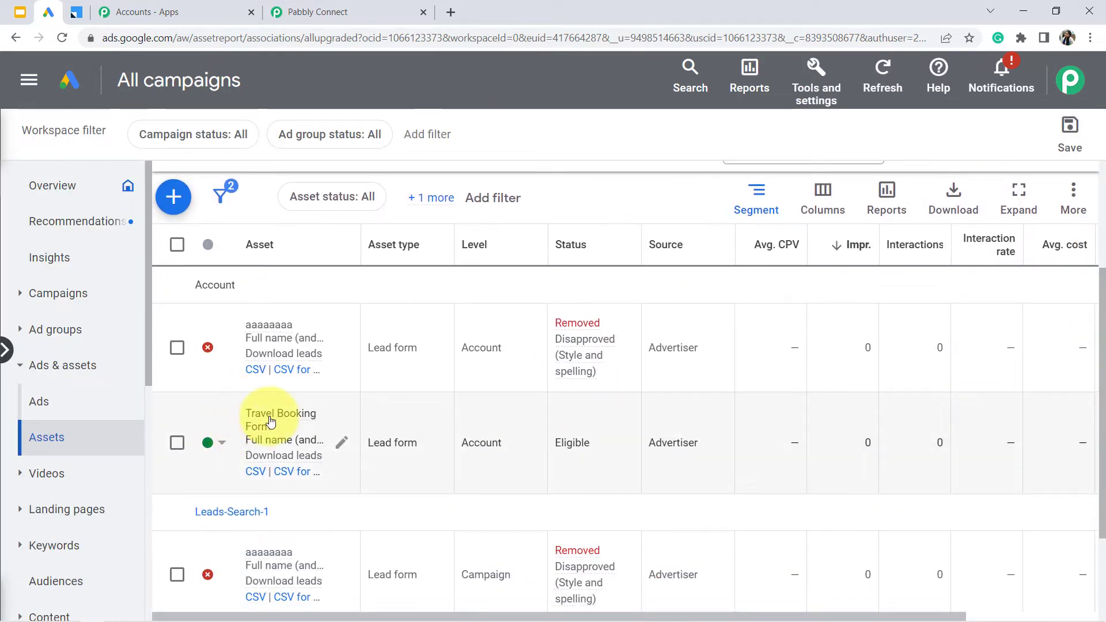
Step: Open Travel Booking Form for editing and scroll down to its Export leads section
{"action": "left_click", "coordinate": [271, 421]}
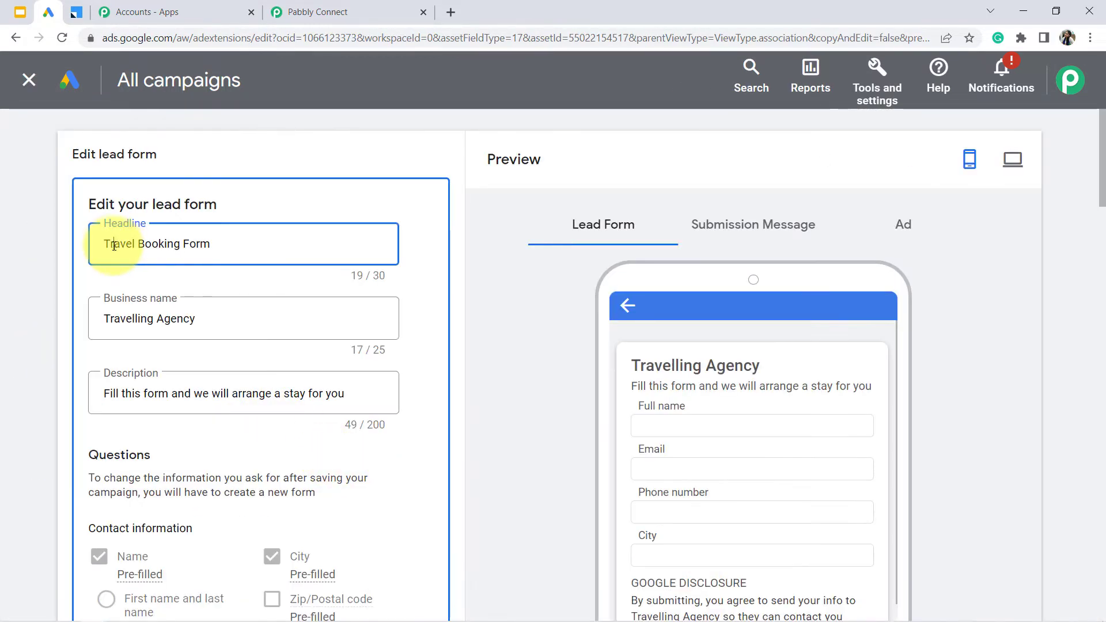
{"action": "left_click_drag", "start_coordinate": [114, 246], "coordinate": [208, 261]}
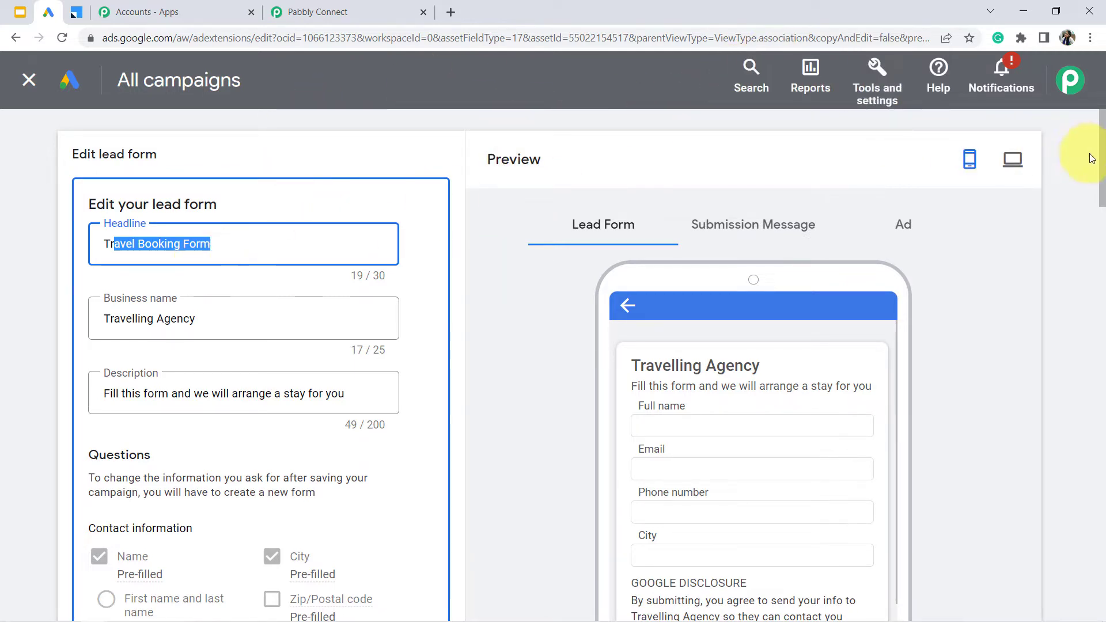
{"action": "left_click_drag", "start_coordinate": [1101, 161], "coordinate": [1101, 202]}
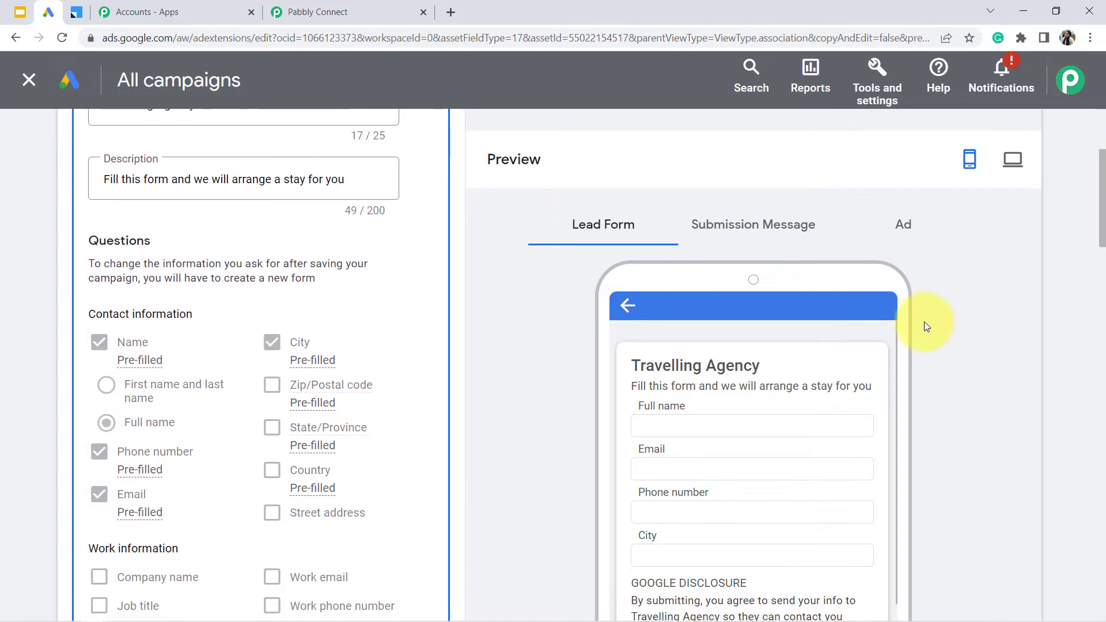
{"action": "left_click_drag", "start_coordinate": [896, 365], "coordinate": [897, 498]}
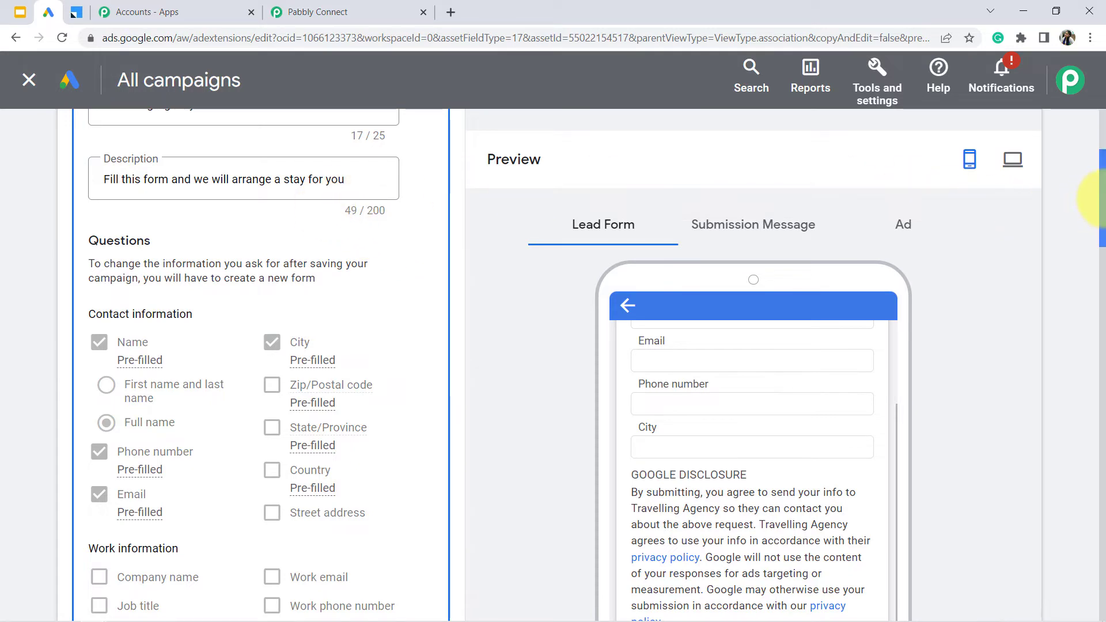
{"action": "left_click_drag", "start_coordinate": [1103, 207], "coordinate": [1064, 558]}
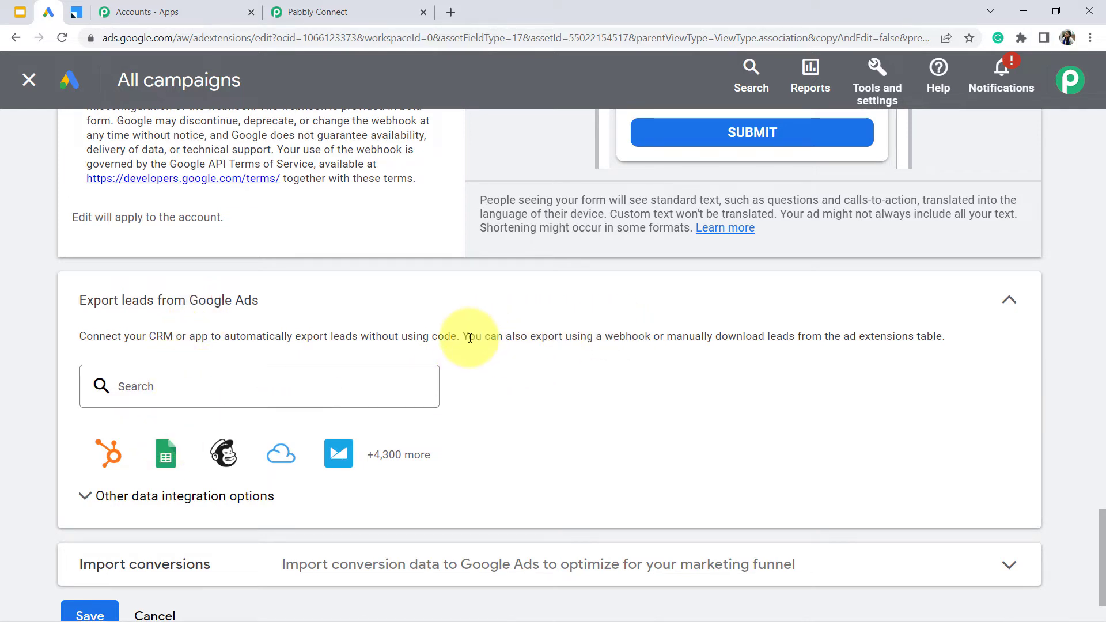
Step: Copy the webhook URL from the Pabbly Connect workflow and return to Google Ads
{"action": "left_click_drag", "start_coordinate": [470, 338], "coordinate": [936, 338]}
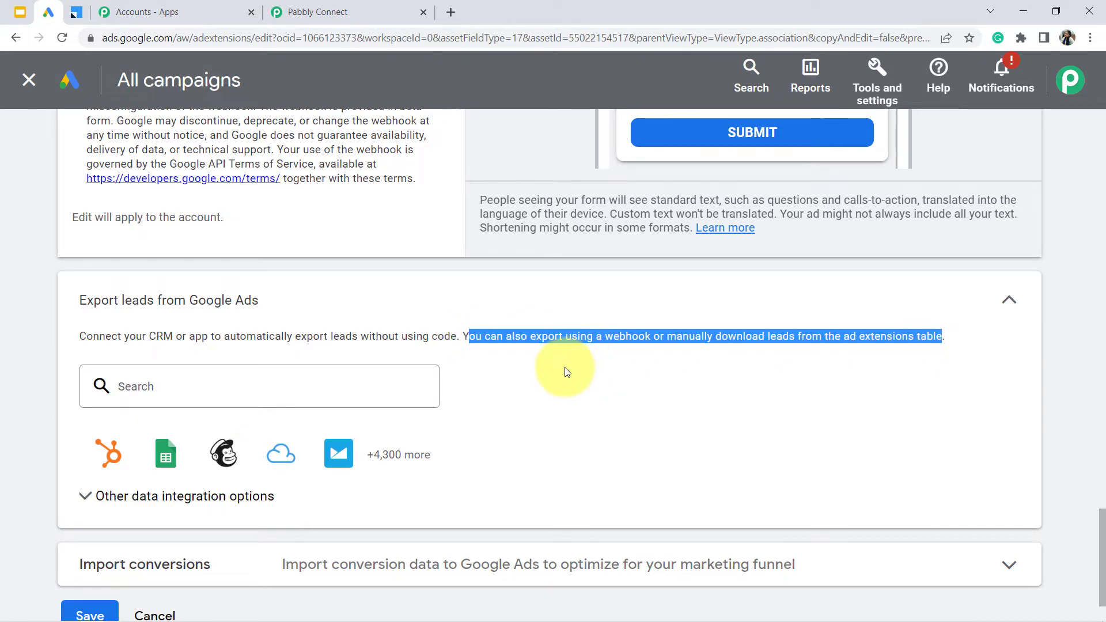
{"action": "left_click", "coordinate": [532, 365]}
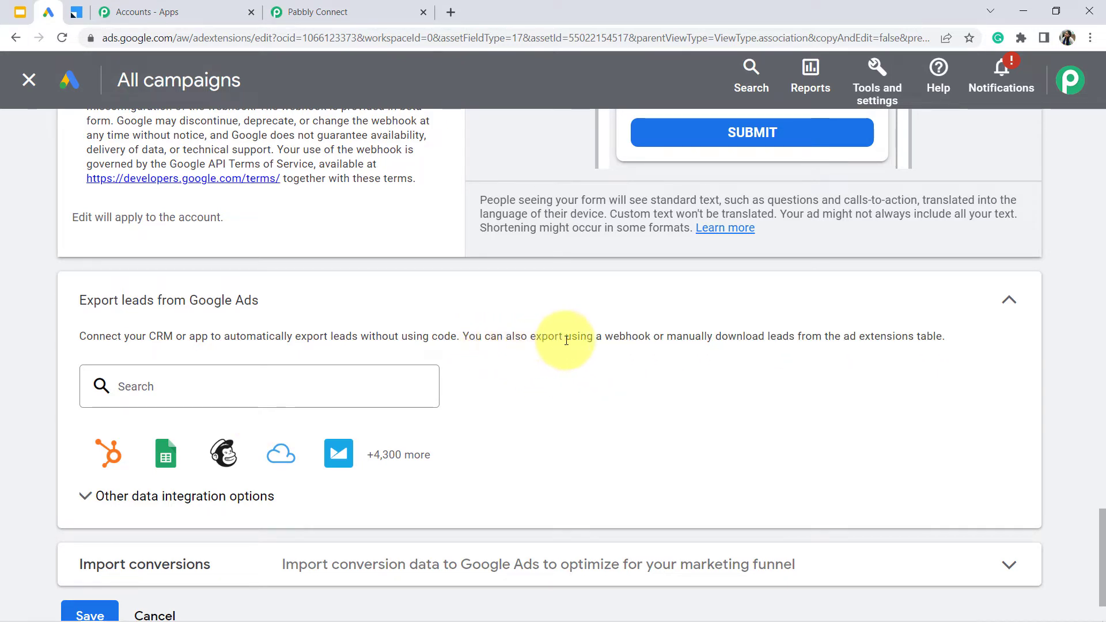
{"action": "left_click_drag", "start_coordinate": [586, 338], "coordinate": [648, 337]}
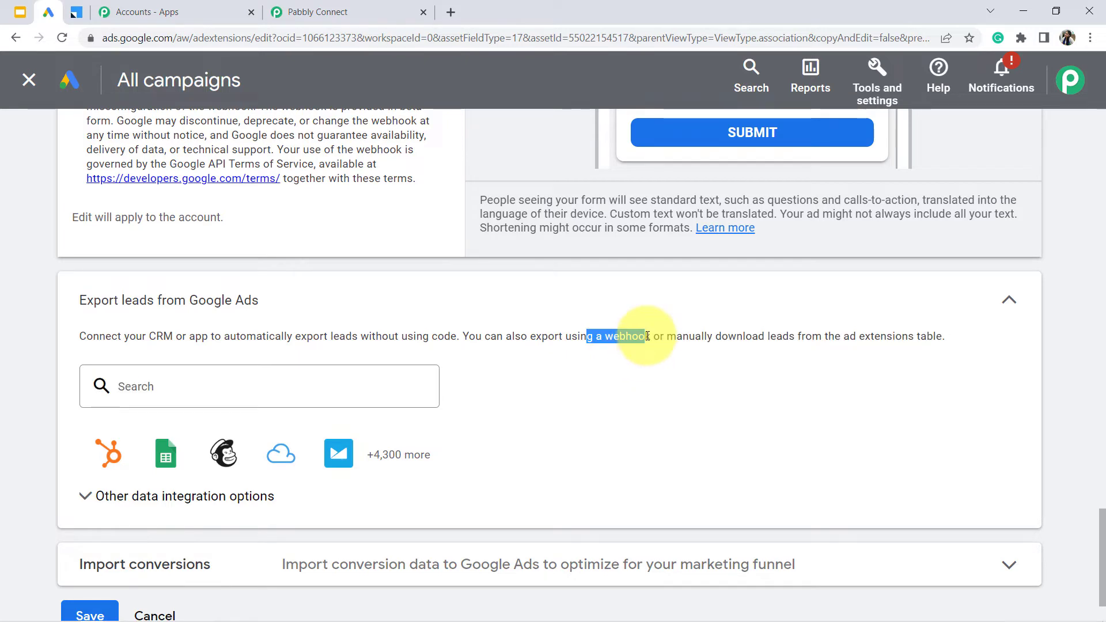
{"action": "left_click", "coordinate": [363, 13]}
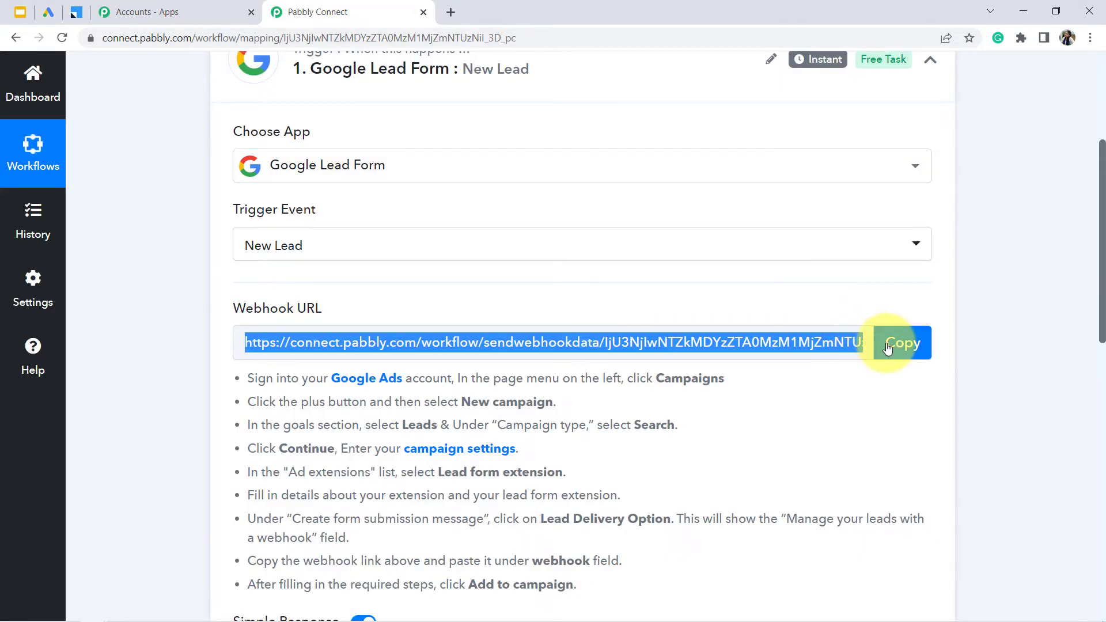
{"action": "left_click", "coordinate": [887, 346]}
{"action": "left_click", "coordinate": [48, 13]}
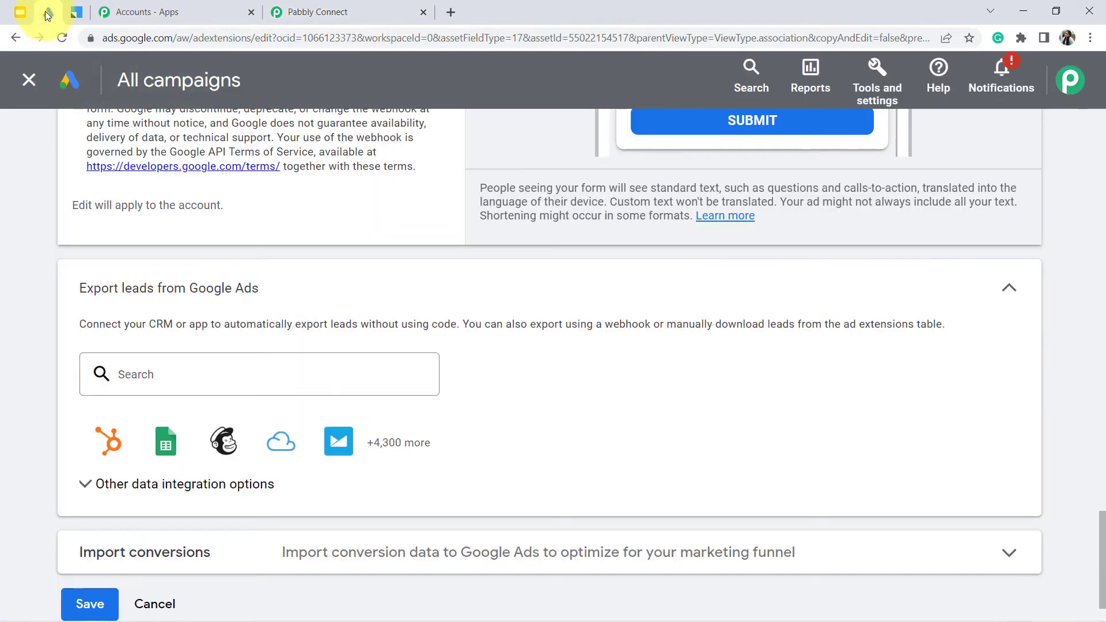
{"action": "left_click", "coordinate": [120, 501]}
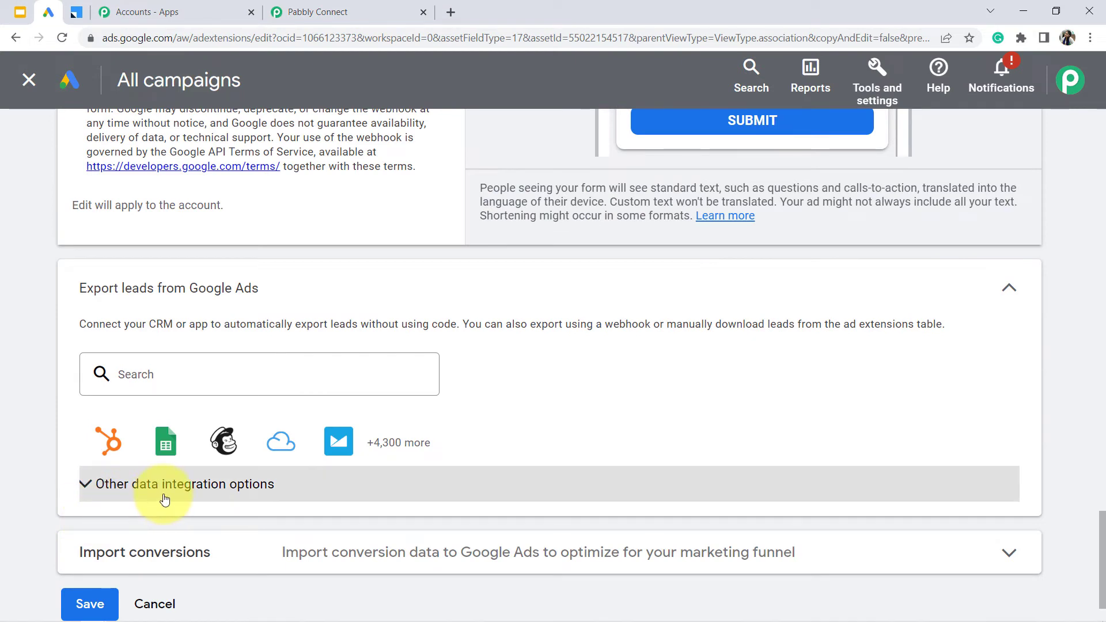
{"action": "left_click", "coordinate": [691, 474]}
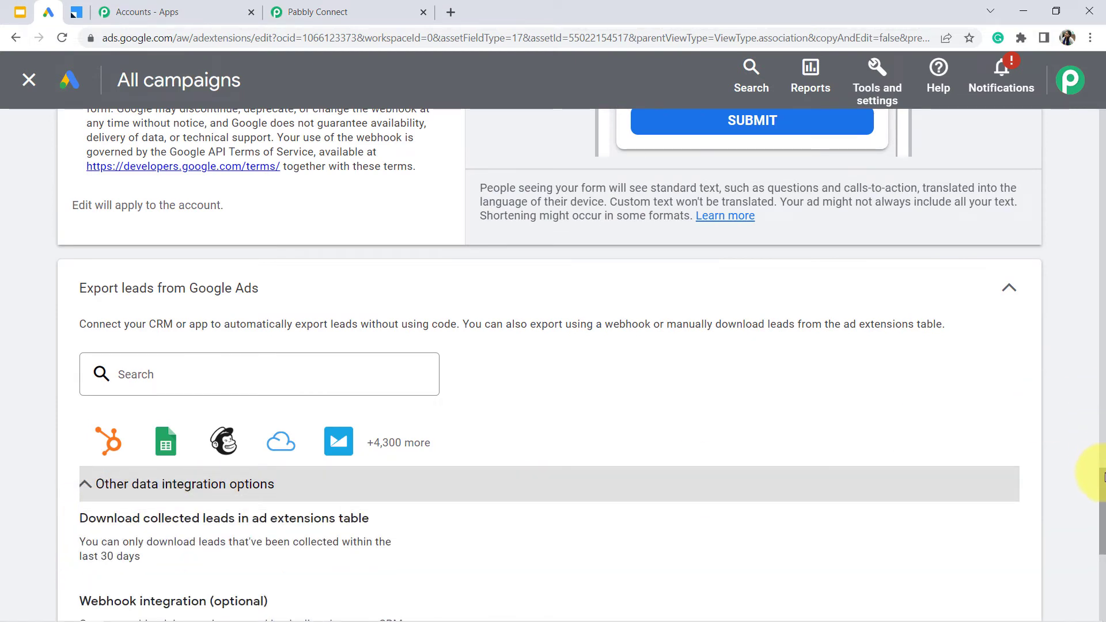
{"action": "scroll", "coordinate": [1094, 469], "scroll_direction": "down", "scroll_amount": 5}
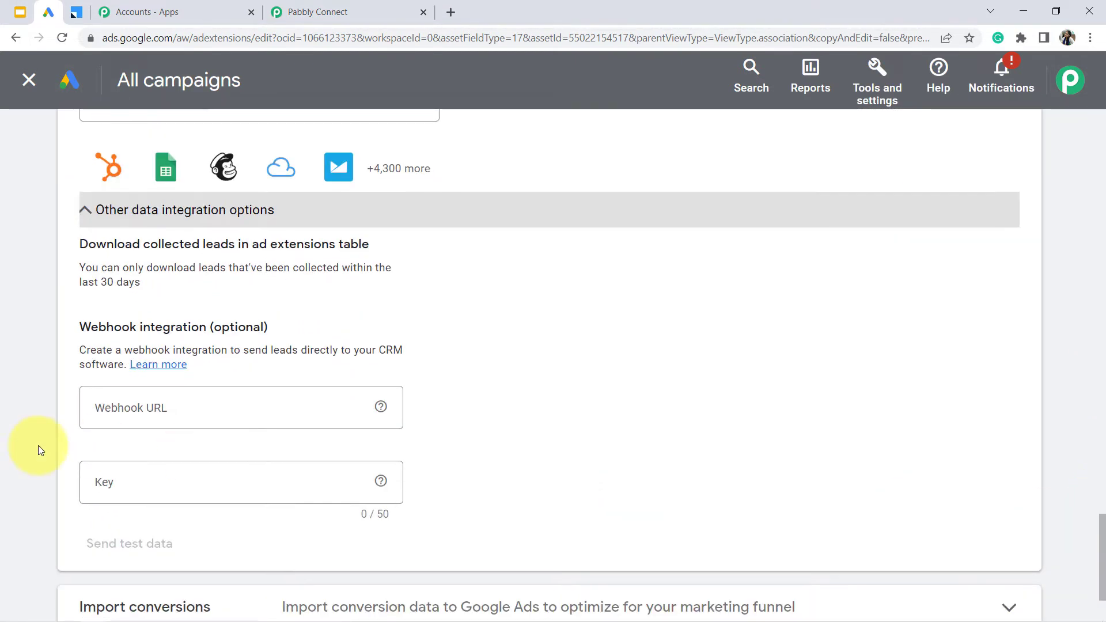
{"action": "left_click", "coordinate": [121, 411]}
{"action": "key", "text": "ctrl+v"}
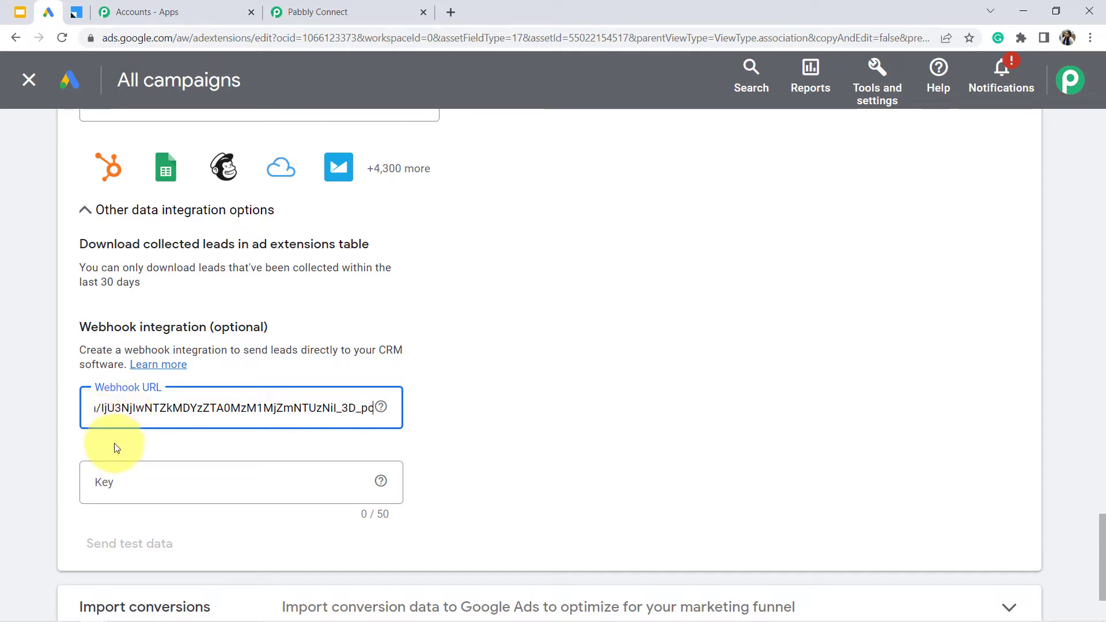
{"action": "left_click", "coordinate": [160, 494]}
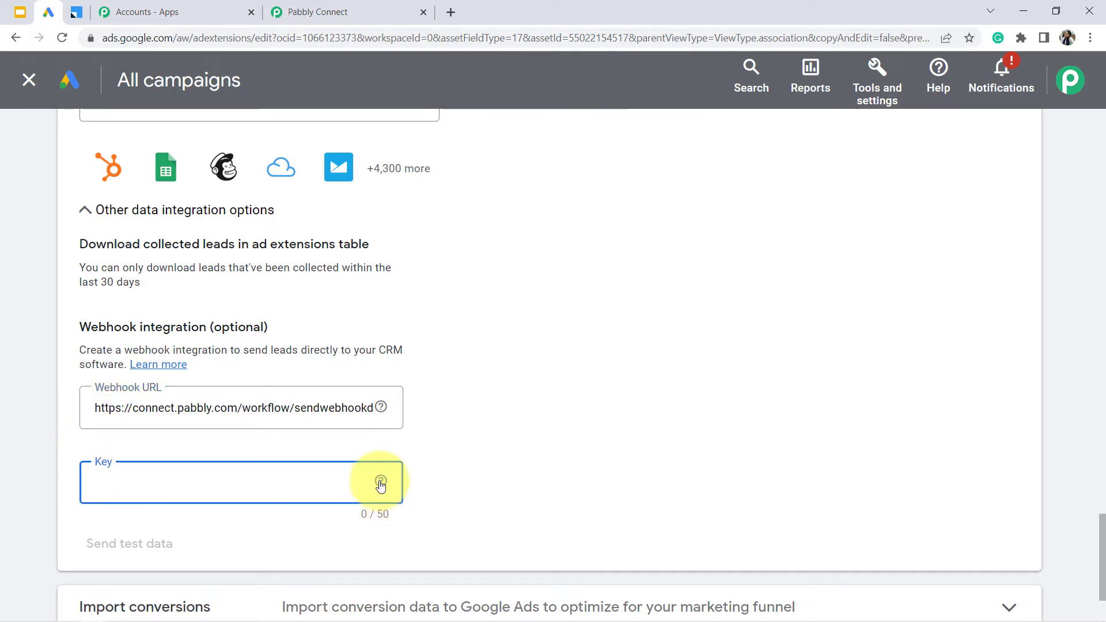
{"action": "mouse_move", "coordinate": [381, 482]}
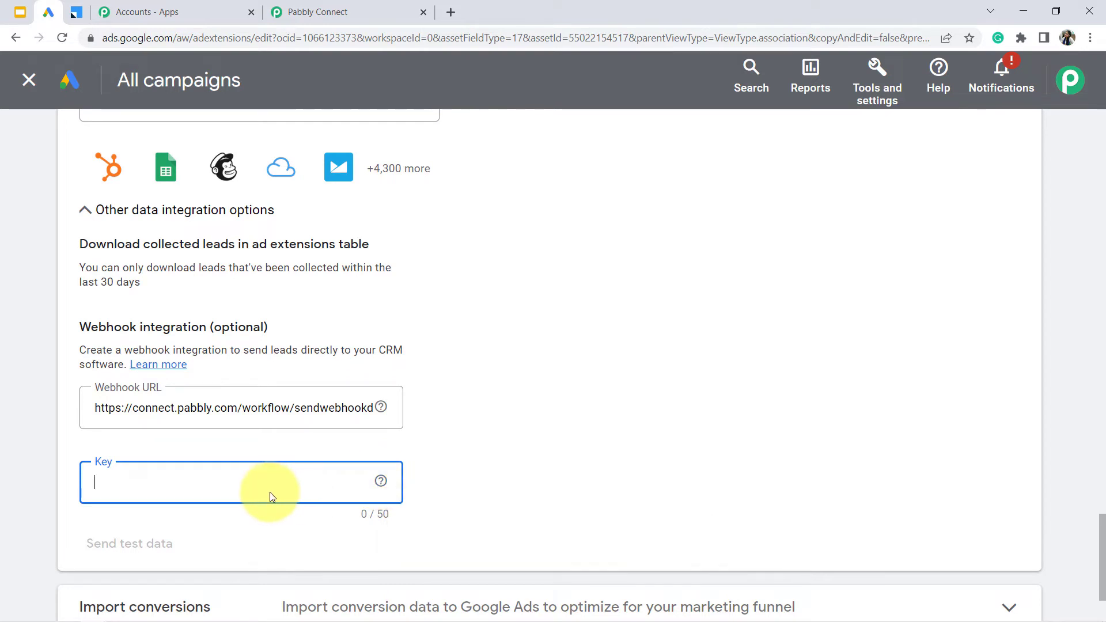
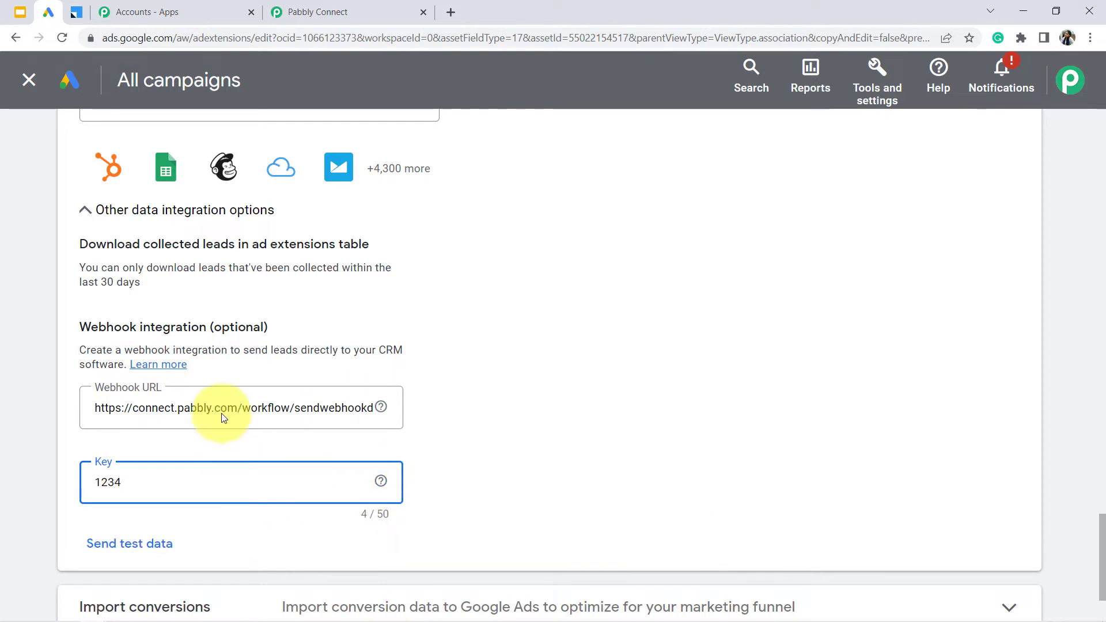
{"action": "scroll", "coordinate": [1086, 494], "scroll_direction": "down", "scroll_amount": 1}
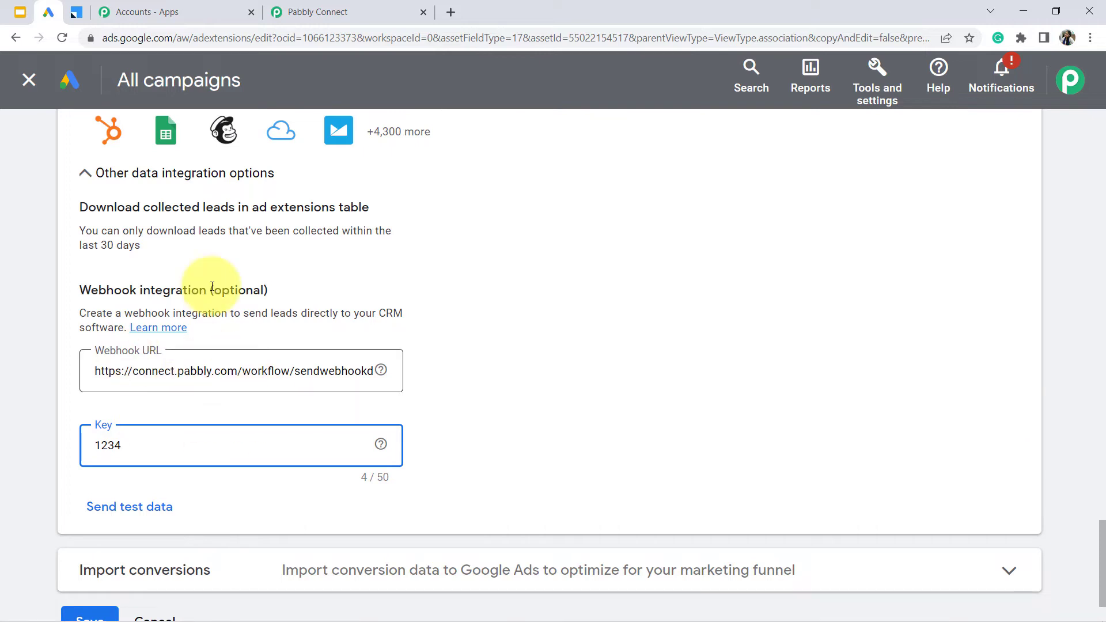
{"action": "left_click", "coordinate": [321, 9]}
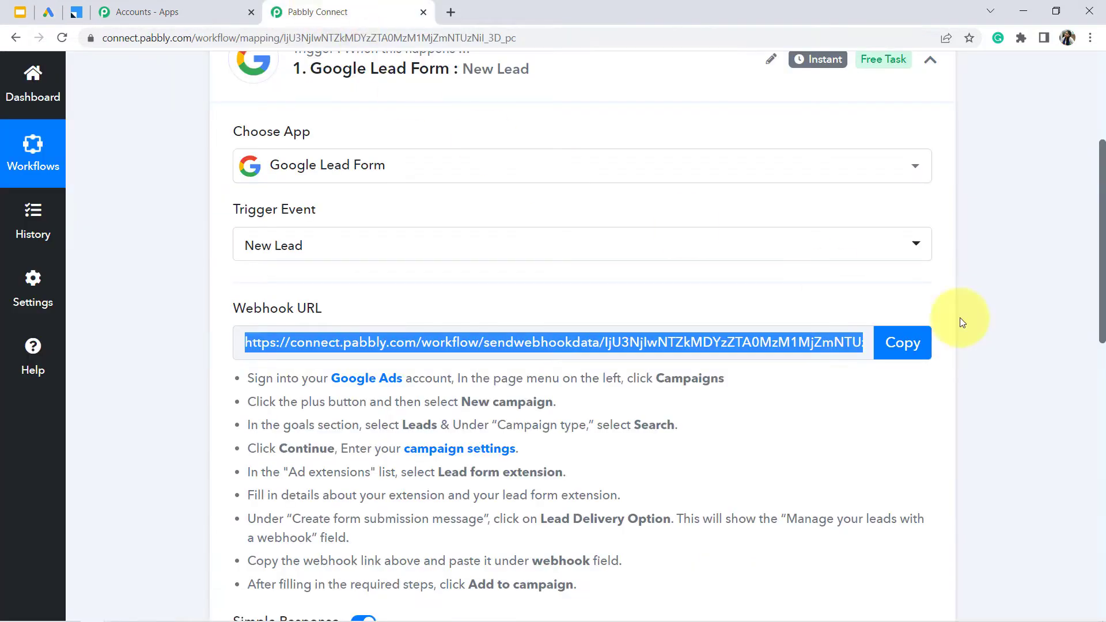
{"action": "scroll", "coordinate": [1095, 288], "scroll_direction": "down", "scroll_amount": 5}
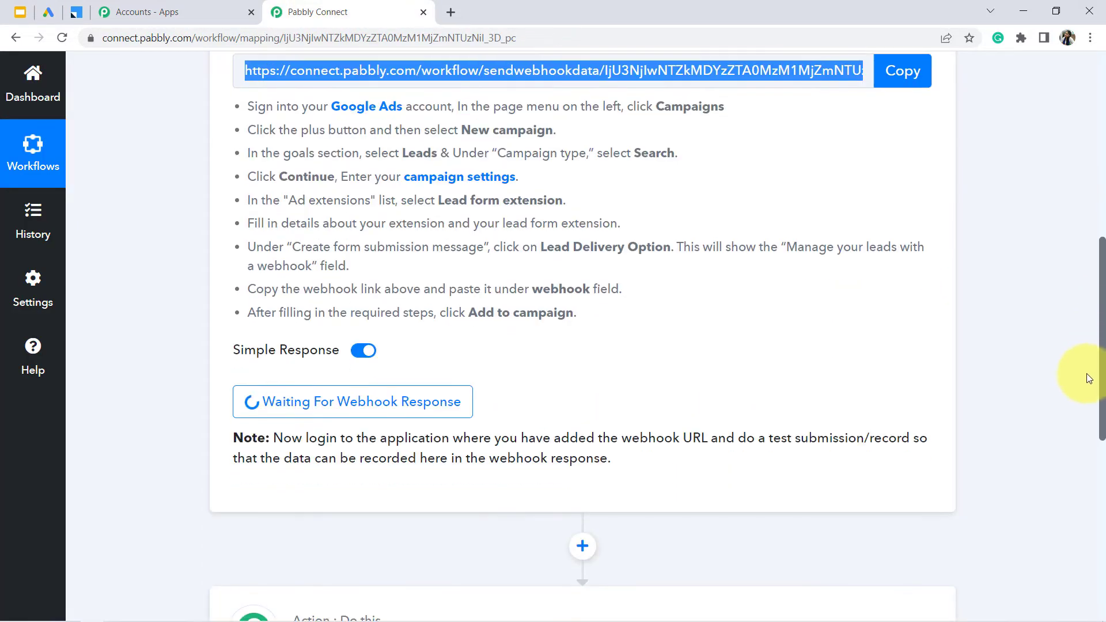
{"action": "left_click_drag", "start_coordinate": [396, 374], "coordinate": [921, 375]}
{"action": "left_click", "coordinate": [636, 398]}
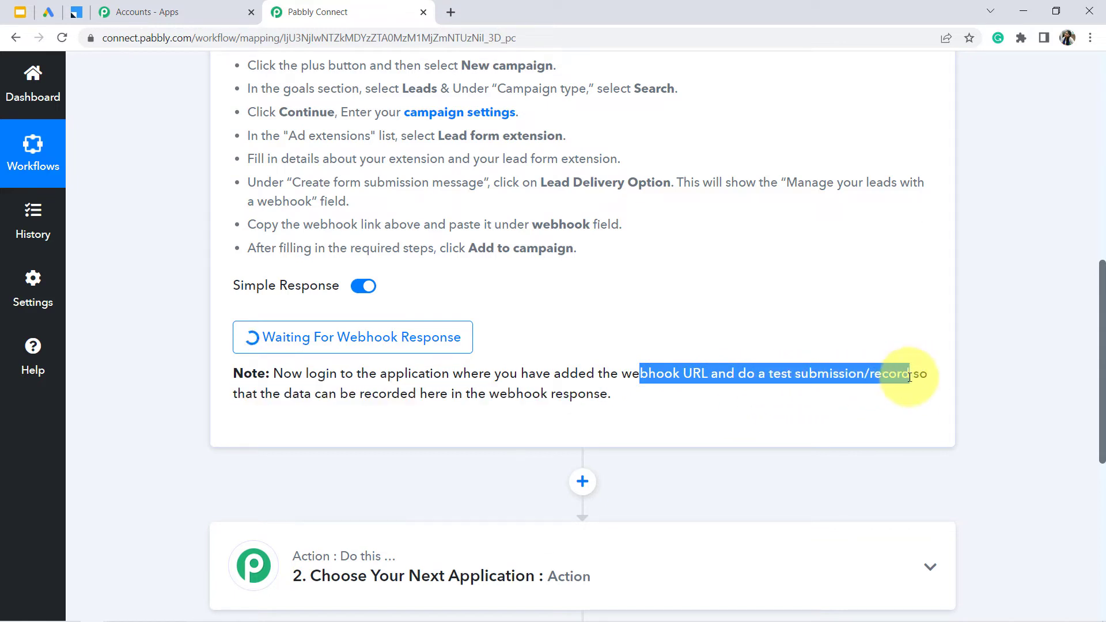
{"action": "left_click_drag", "start_coordinate": [767, 373], "coordinate": [901, 373]}
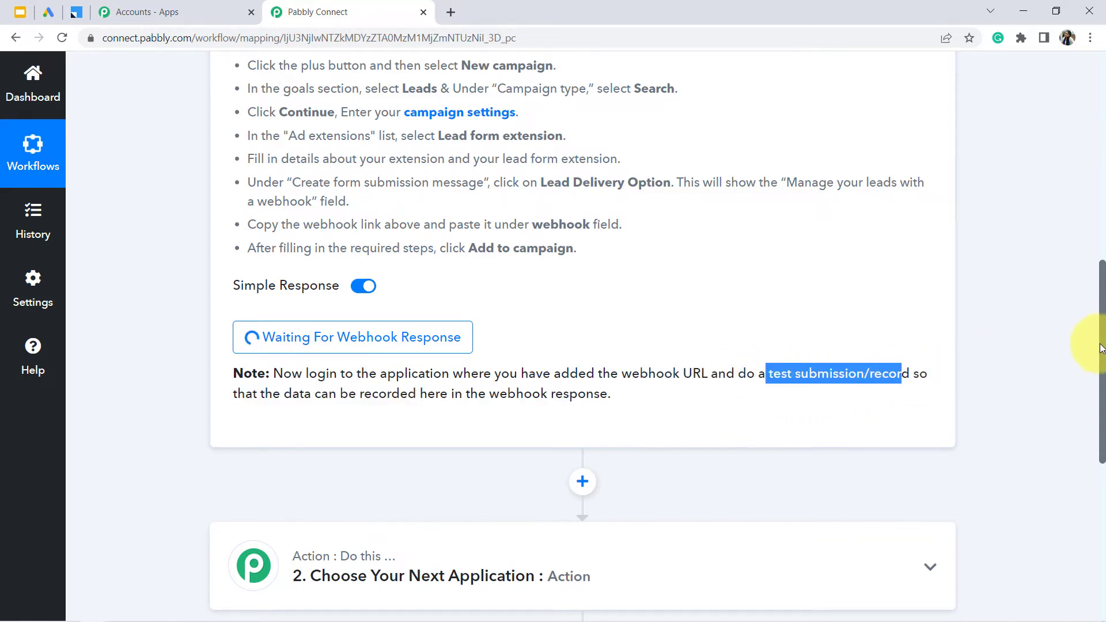
{"action": "left_click_drag", "start_coordinate": [1101, 356], "coordinate": [1101, 207]}
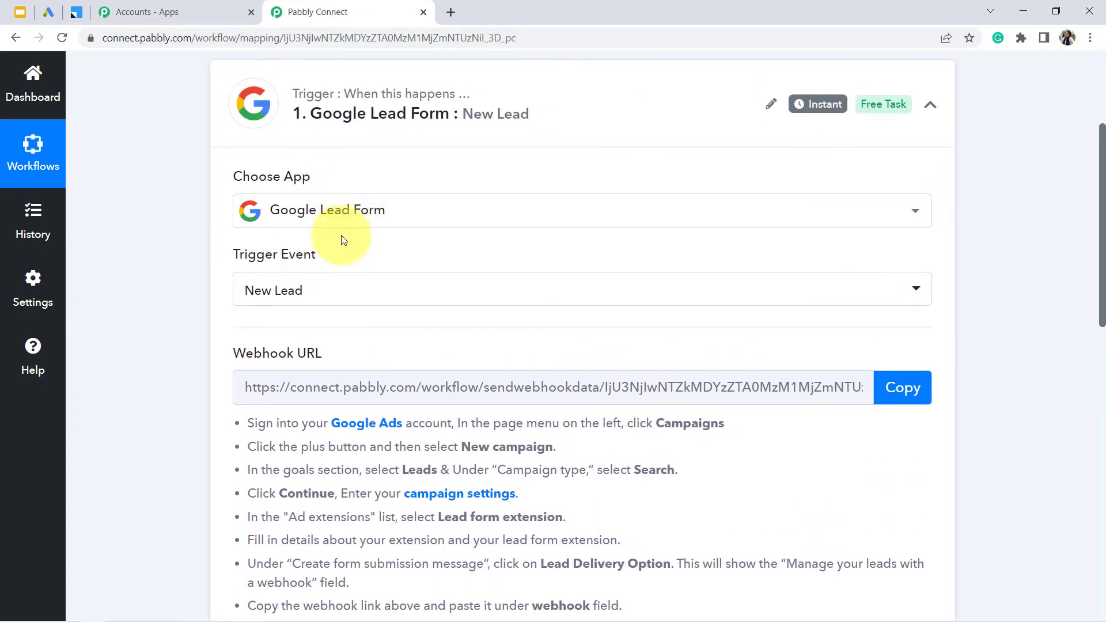
{"action": "left_click", "coordinate": [47, 17]}
Step: Select the Travel Booking Form headline text
{"action": "scroll", "coordinate": [1061, 538], "scroll_direction": "up", "scroll_amount": 15}
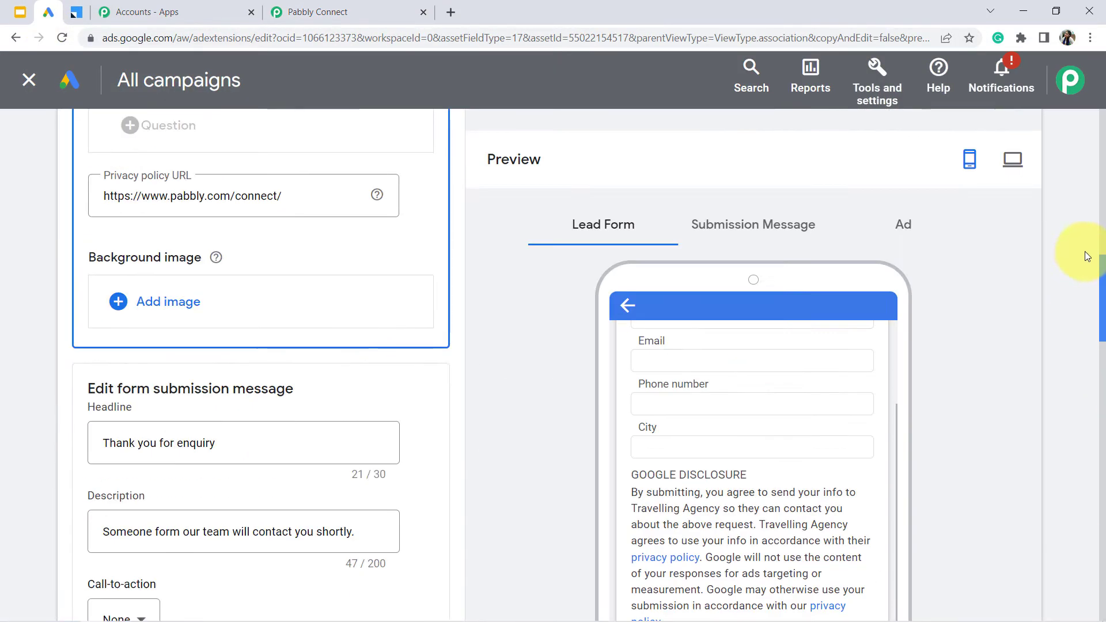
{"action": "left_click_drag", "start_coordinate": [116, 254], "coordinate": [210, 253]}
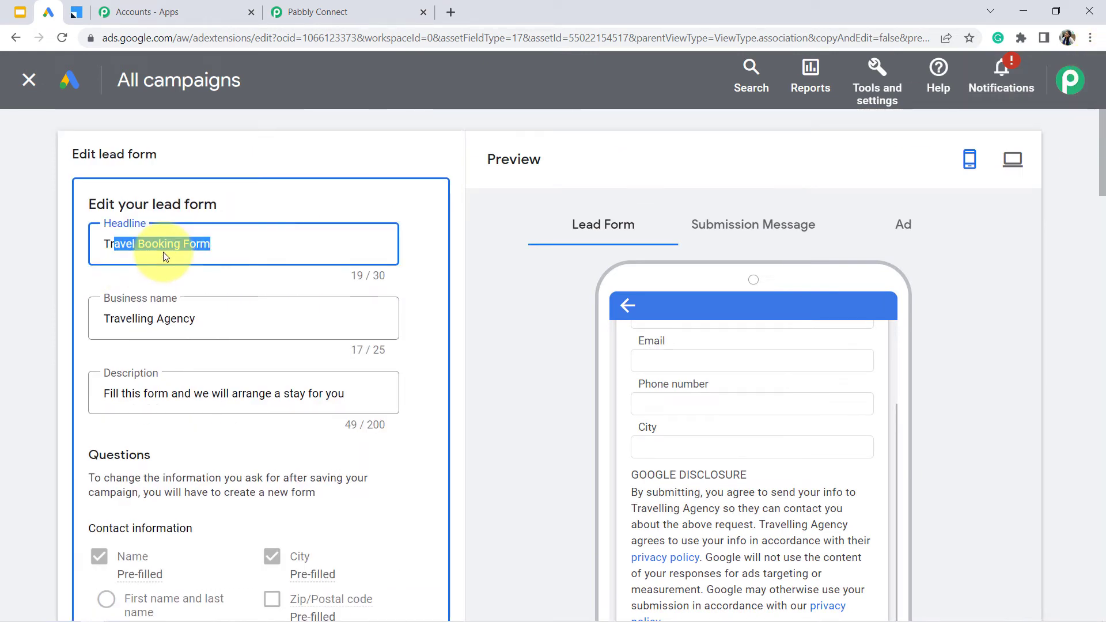
{"action": "key", "text": "ctrl+a"}
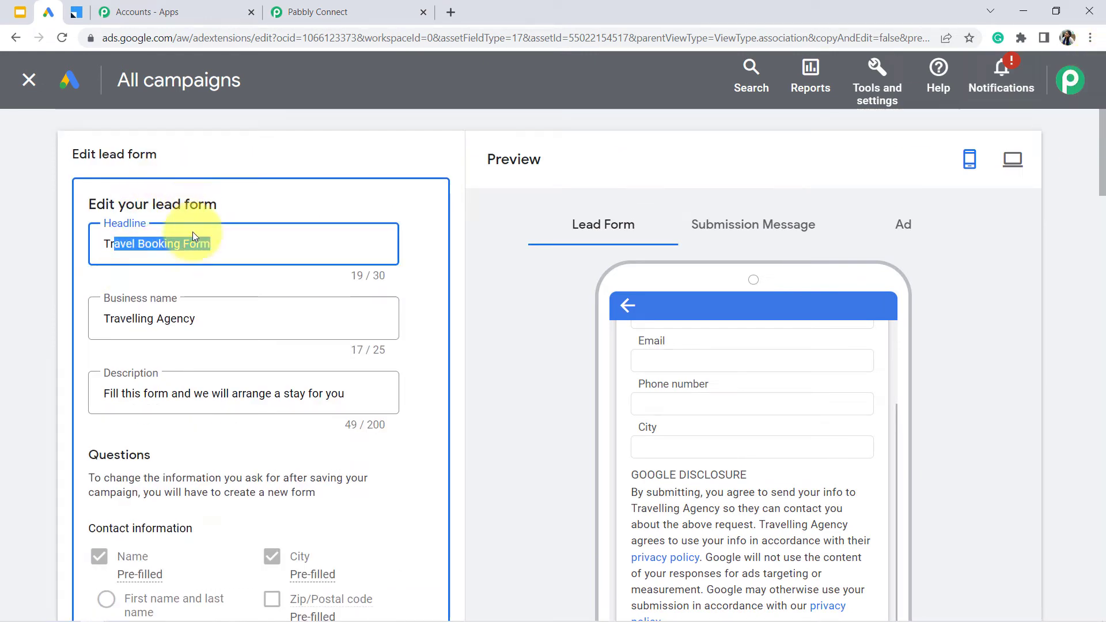
{"action": "left_click", "coordinate": [159, 247]}
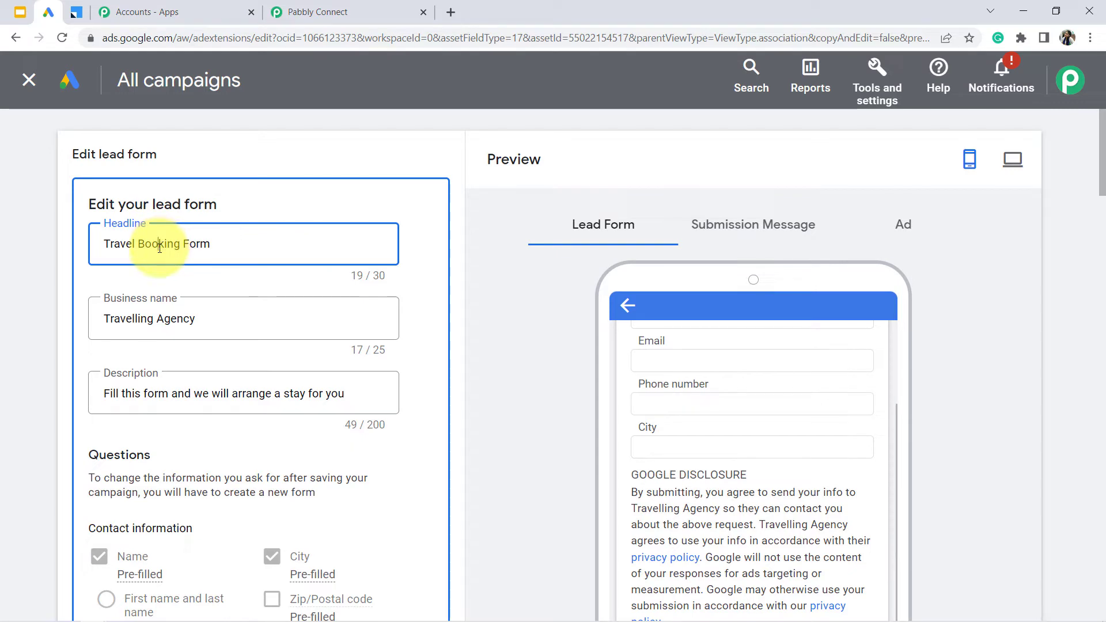
{"action": "triple_click", "coordinate": [153, 249]}
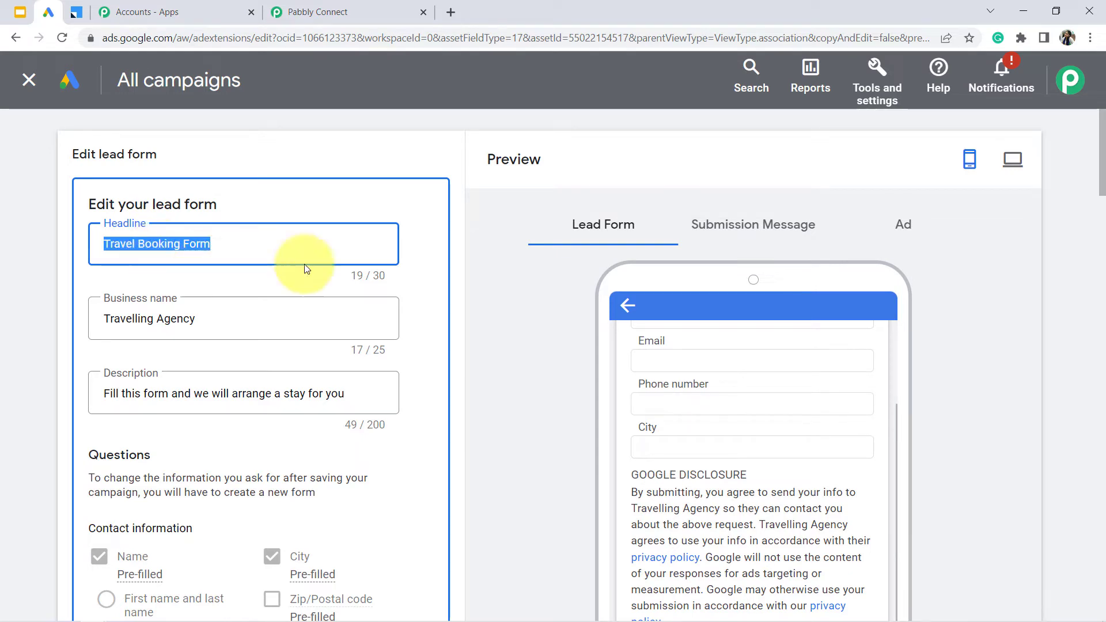
Step: Send test data to the webhook, confirm it was sent, and return to Pabbly Connect
{"action": "scroll", "coordinate": [1102, 183], "scroll_direction": "down", "scroll_amount": 1}
{"action": "left_click_drag", "start_coordinate": [1103, 183], "coordinate": [1101, 616]}
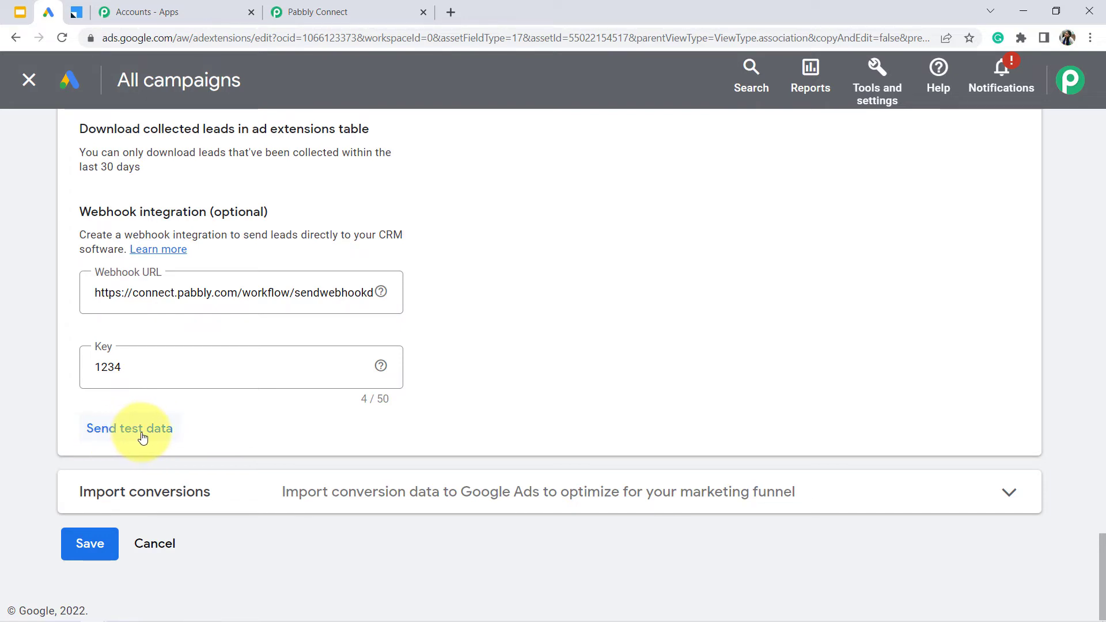
{"action": "left_click", "coordinate": [135, 429]}
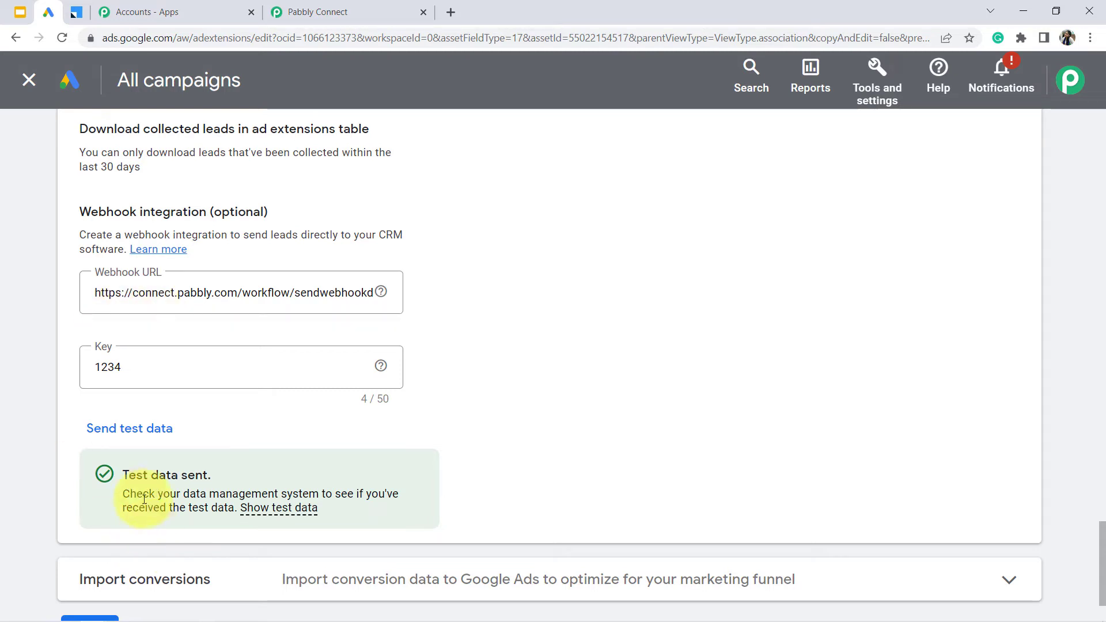
{"action": "left_click_drag", "start_coordinate": [135, 497], "coordinate": [225, 509]}
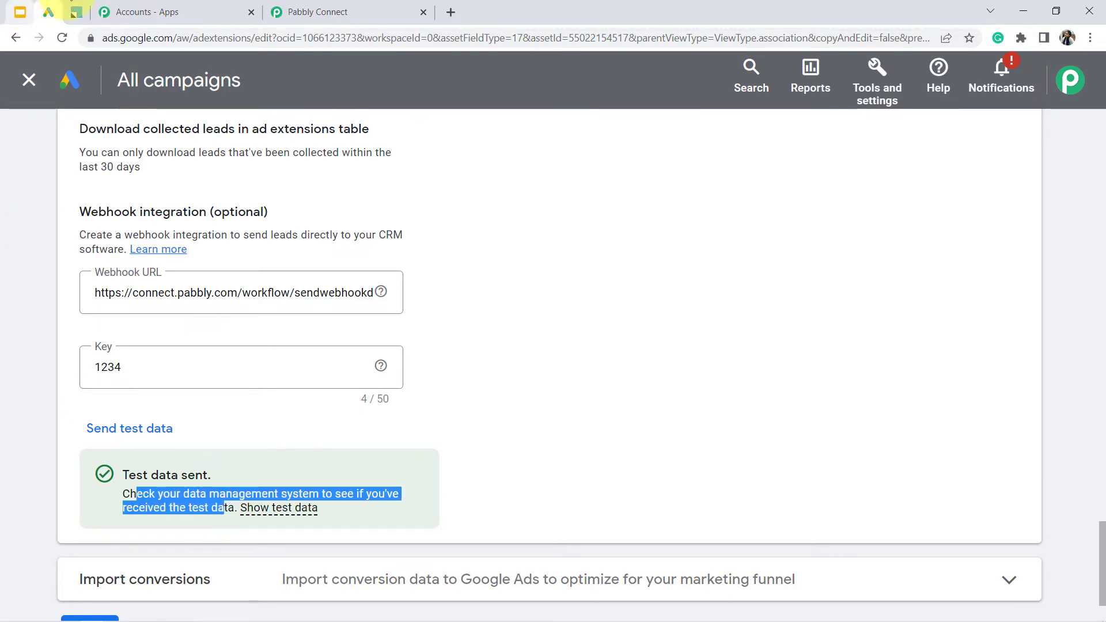
{"action": "left_click", "coordinate": [351, 7]}
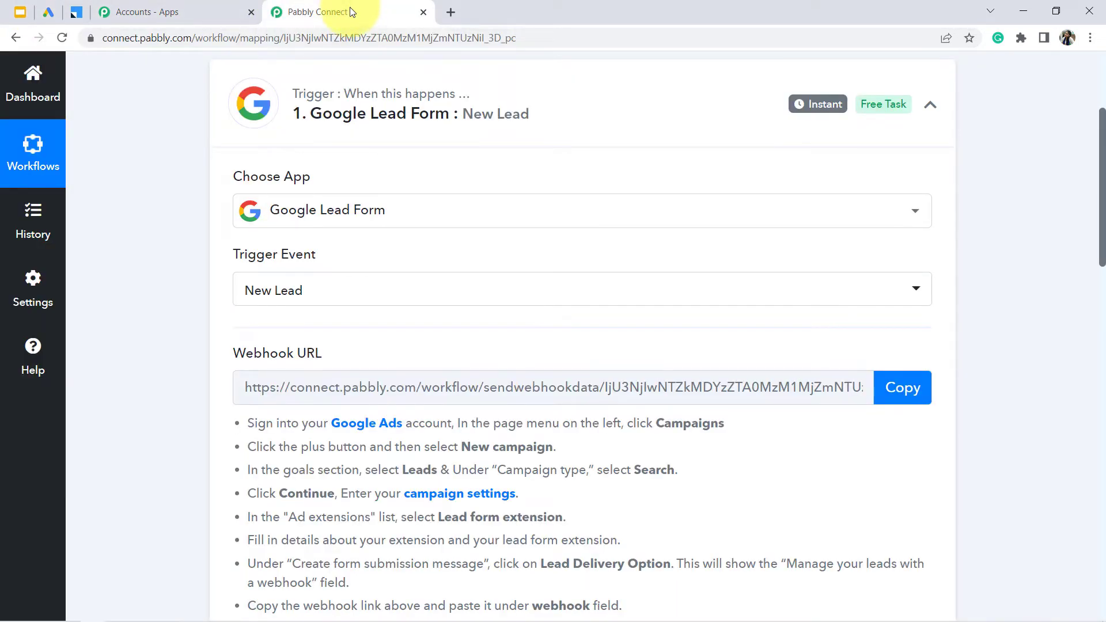
{"action": "left_click_drag", "start_coordinate": [1101, 206], "coordinate": [1101, 346]}
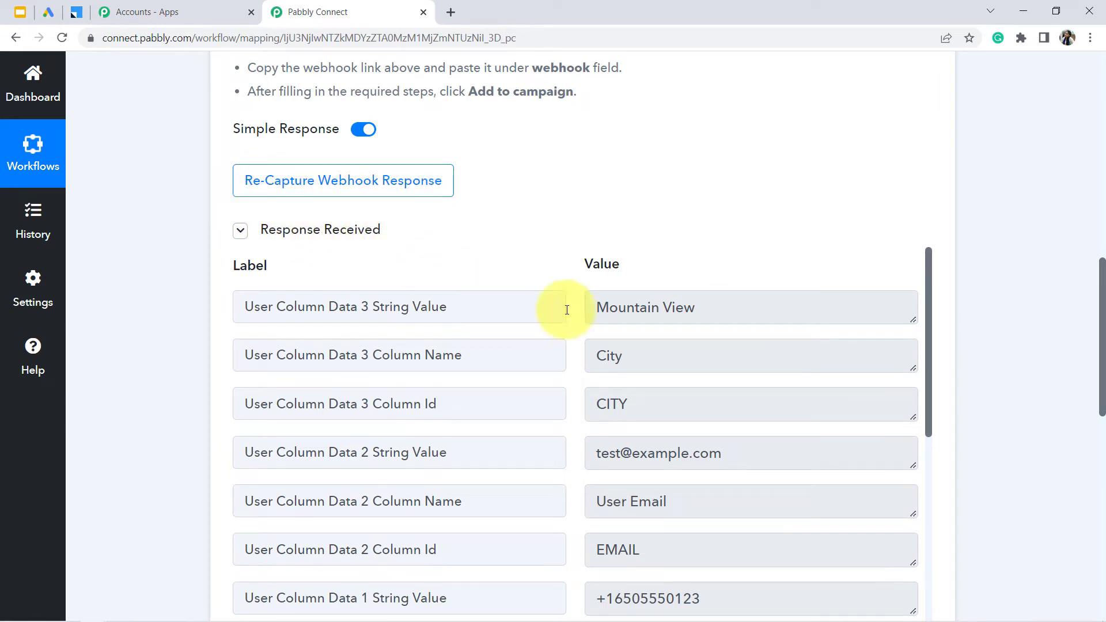
{"action": "left_click_drag", "start_coordinate": [928, 289], "coordinate": [11, 7]}
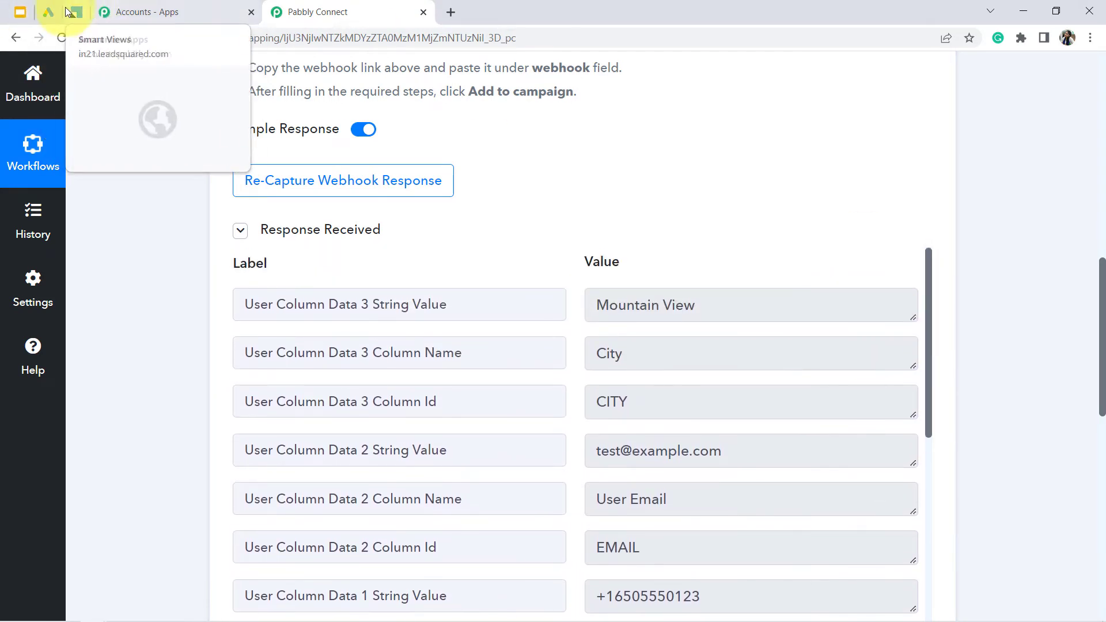
{"action": "left_click", "coordinate": [48, 14]}
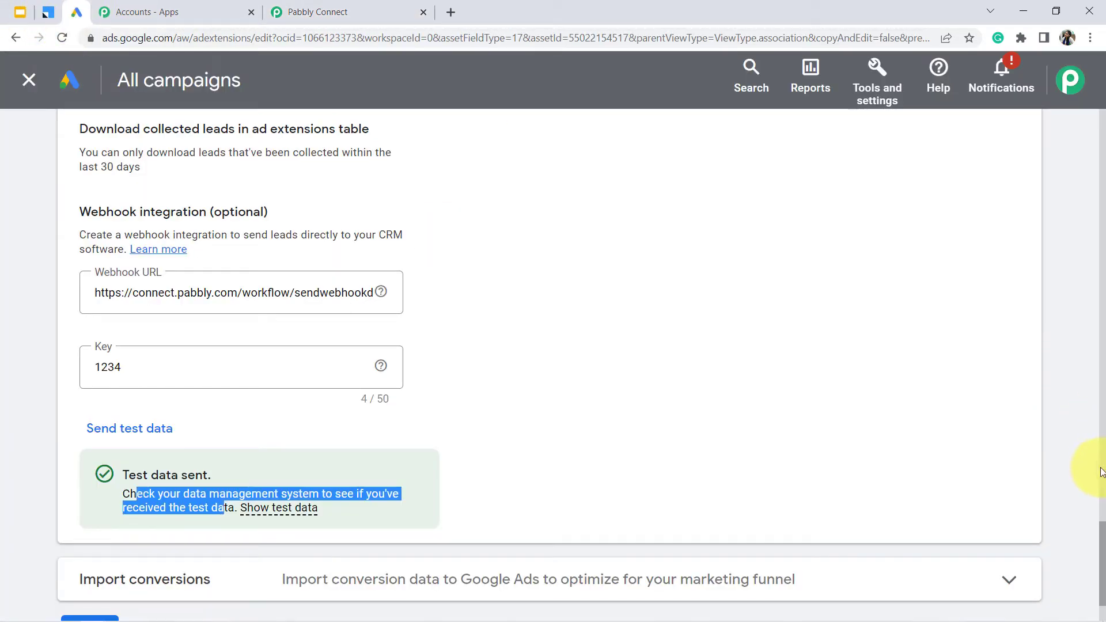
{"action": "left_click_drag", "start_coordinate": [1103, 536], "coordinate": [1096, 400]}
{"action": "scroll", "coordinate": [545, 377], "scroll_direction": "up", "scroll_amount": 1}
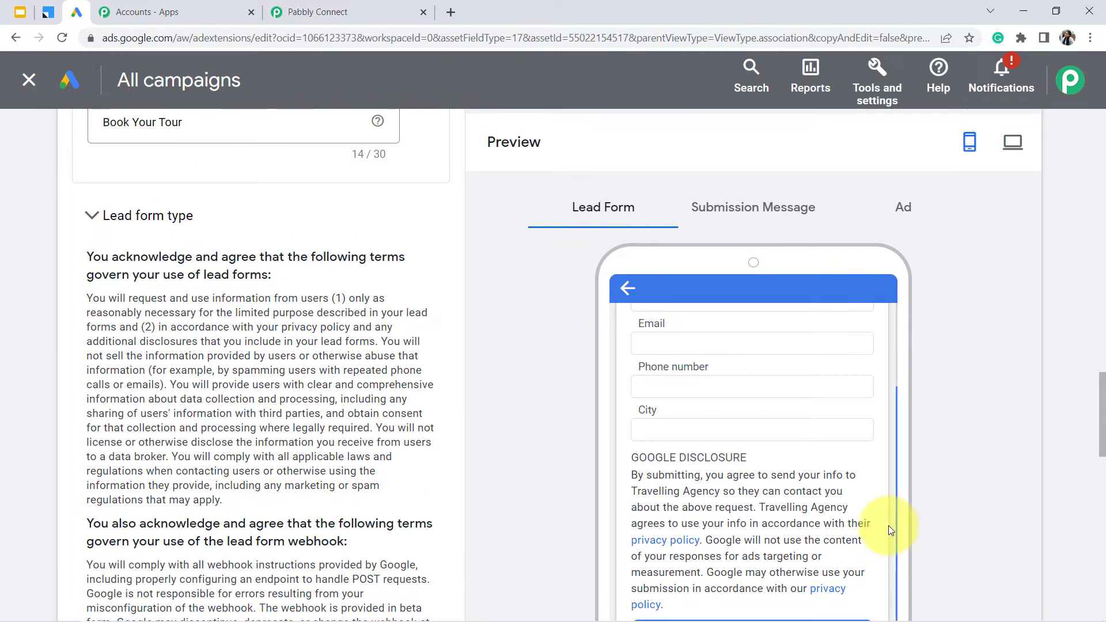
{"action": "scroll", "coordinate": [888, 525], "scroll_direction": "up", "scroll_amount": 1}
{"action": "scroll", "coordinate": [887, 471], "scroll_direction": "up", "scroll_amount": 1}
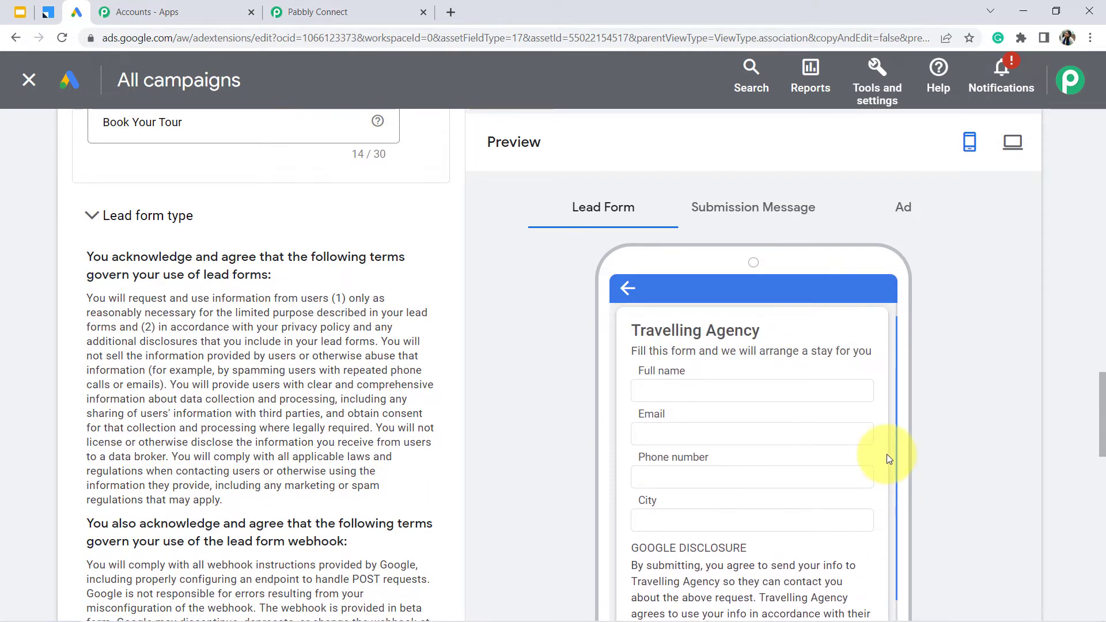
{"action": "scroll", "coordinate": [887, 455], "scroll_direction": "up", "scroll_amount": 1}
{"action": "scroll", "coordinate": [886, 458], "scroll_direction": "down", "scroll_amount": 2}
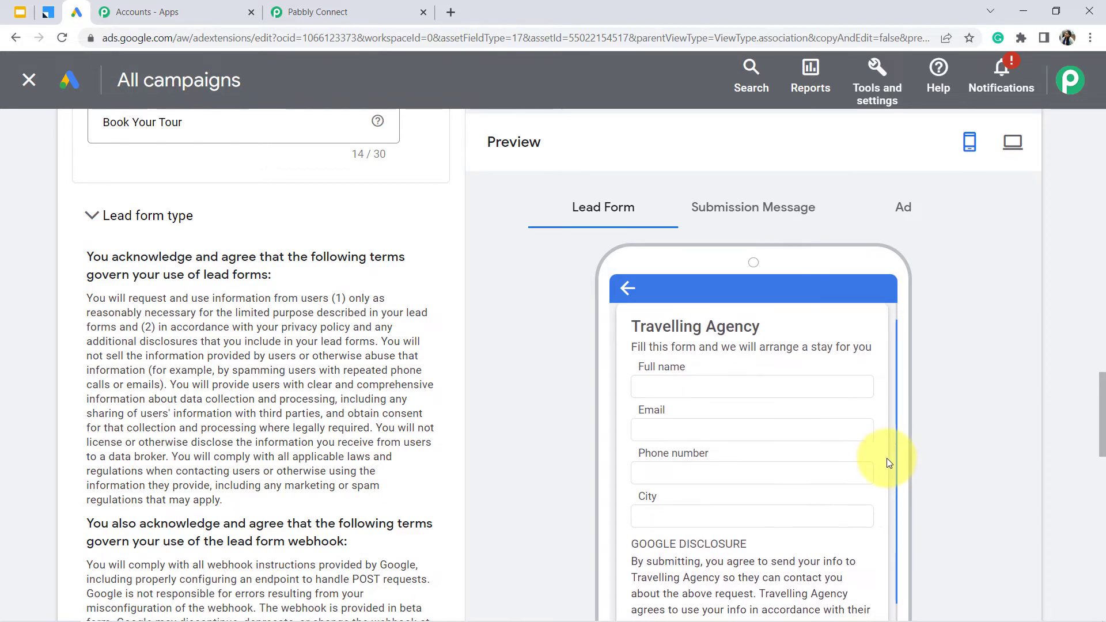
{"action": "scroll", "coordinate": [888, 493], "scroll_direction": "down", "scroll_amount": 2}
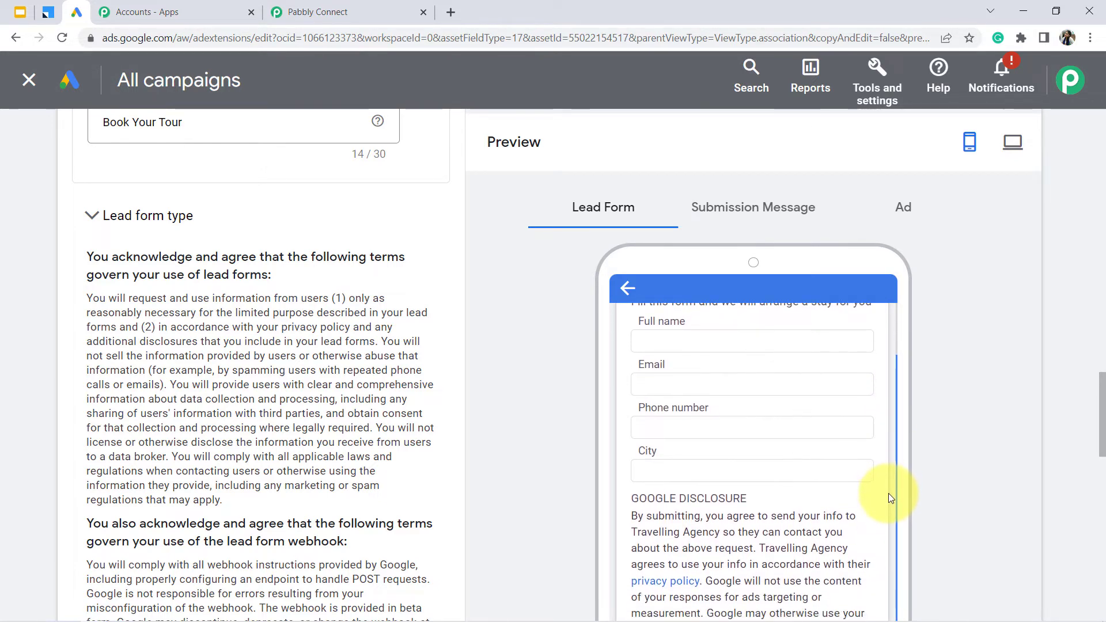
{"action": "left_click", "coordinate": [333, 10]}
{"action": "scroll", "coordinate": [1094, 363], "scroll_direction": "down", "scroll_amount": 2}
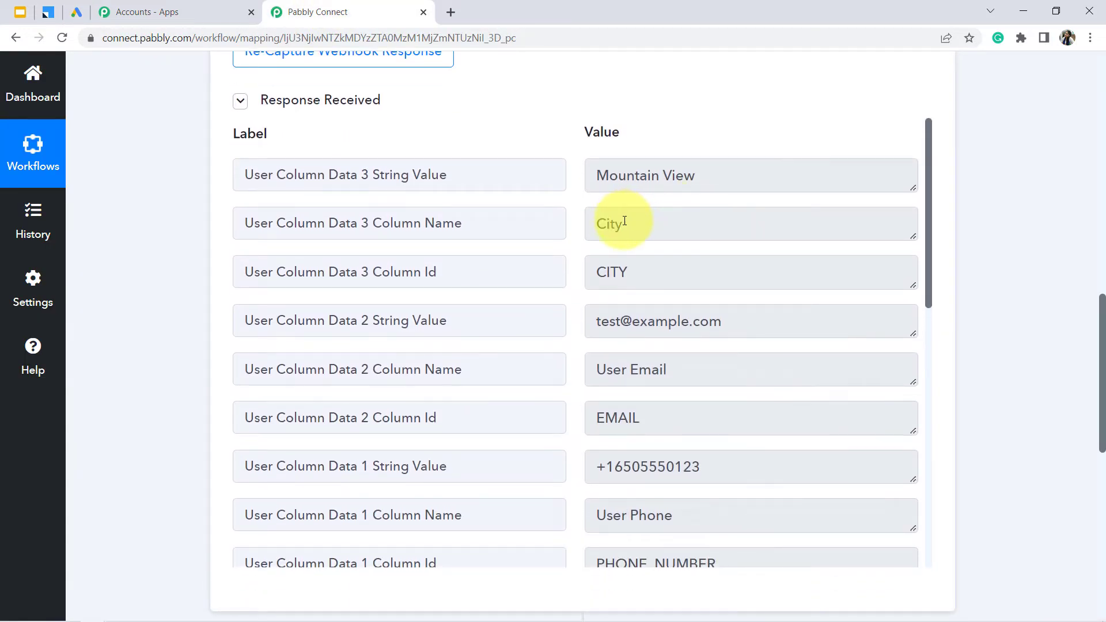
{"action": "left_click_drag", "start_coordinate": [678, 175], "coordinate": [593, 182]}
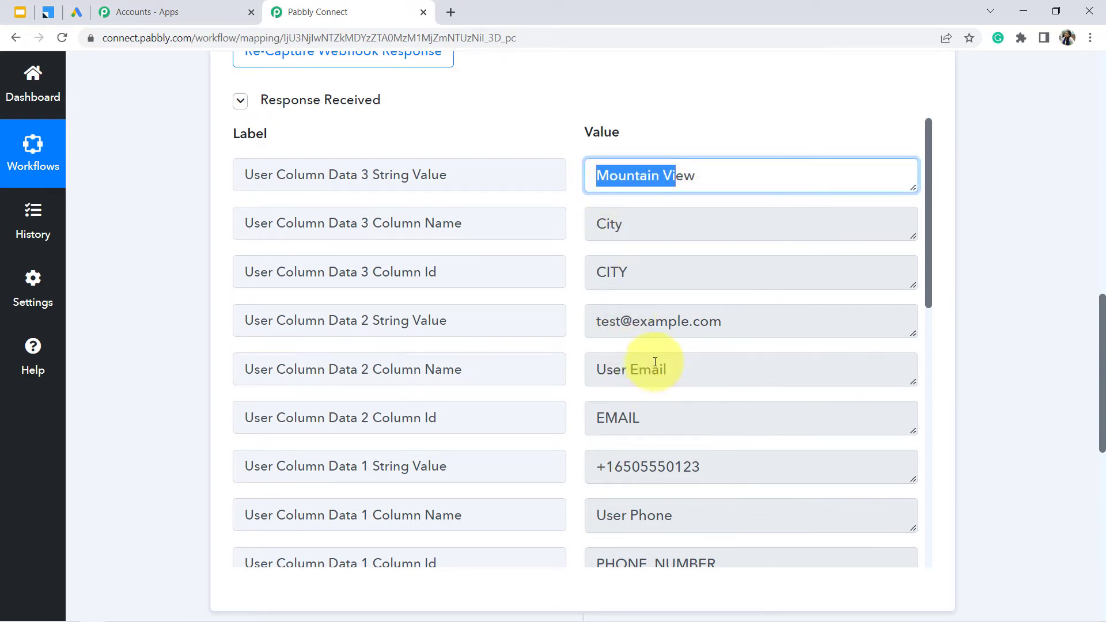
{"action": "left_click_drag", "start_coordinate": [661, 364], "coordinate": [635, 366]}
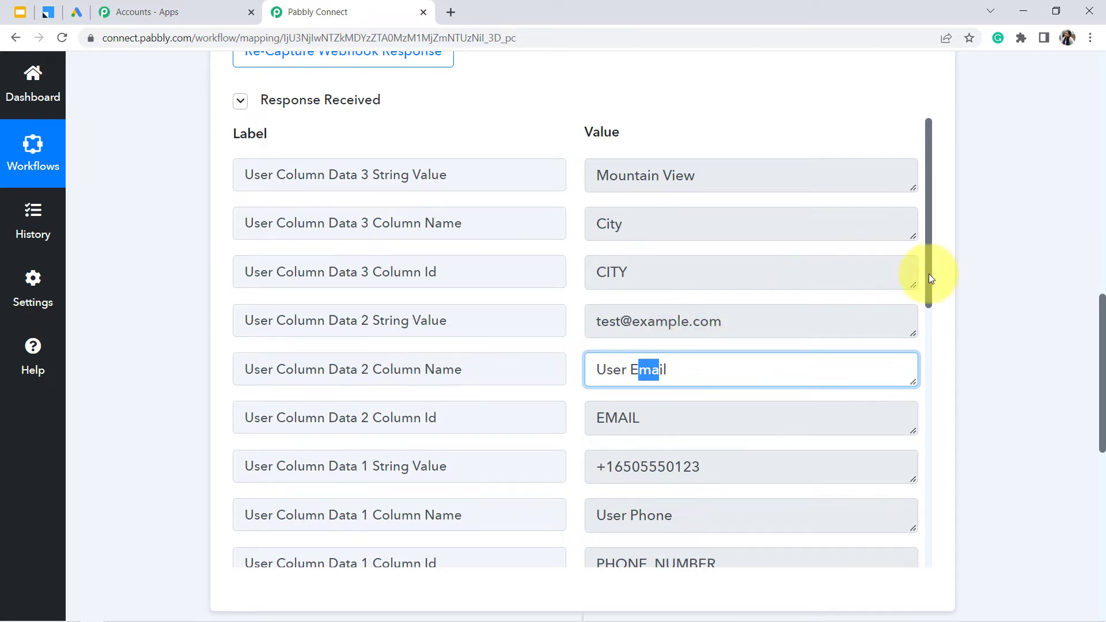
{"action": "left_click_drag", "start_coordinate": [928, 275], "coordinate": [936, 343]}
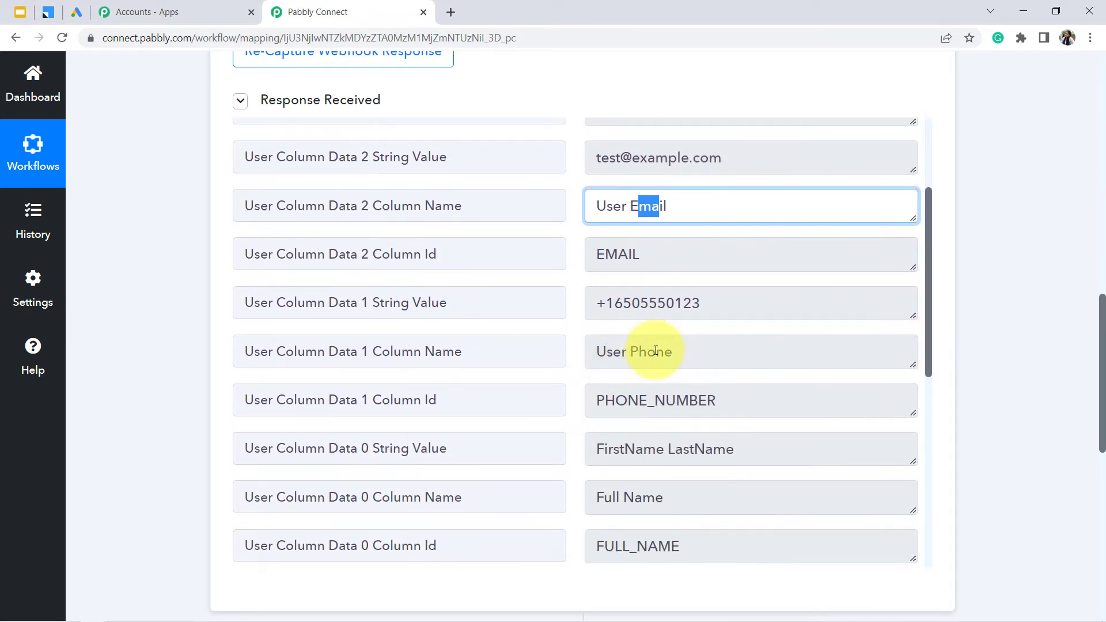
{"action": "left_click_drag", "start_coordinate": [656, 350], "coordinate": [600, 351]}
{"action": "left_click_drag", "start_coordinate": [700, 303], "coordinate": [649, 300]}
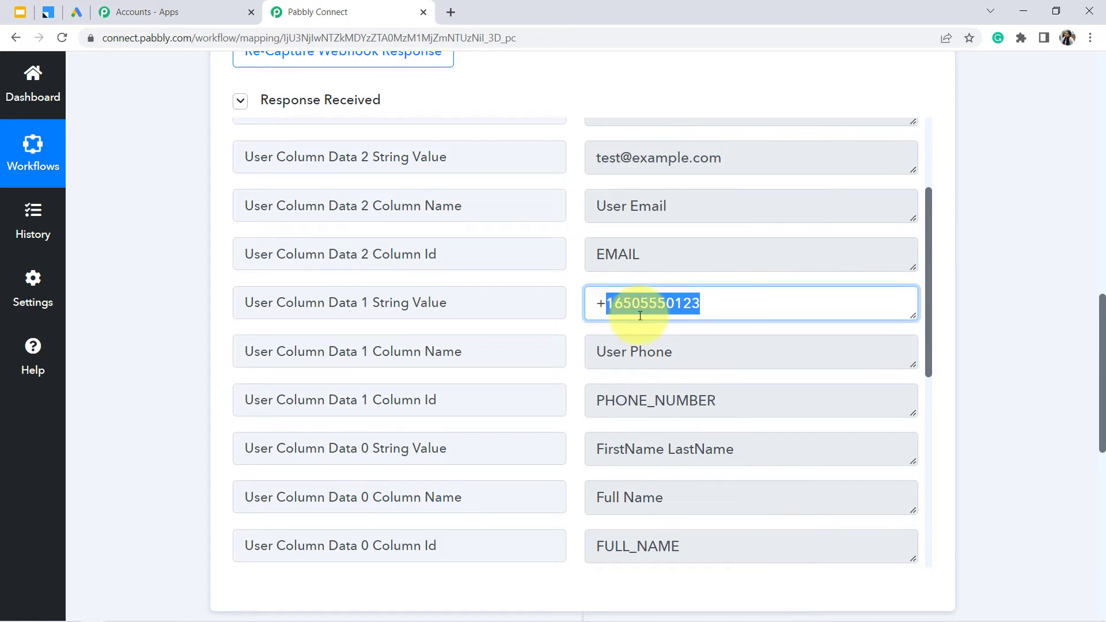
{"action": "left_click_drag", "start_coordinate": [933, 306], "coordinate": [931, 353]}
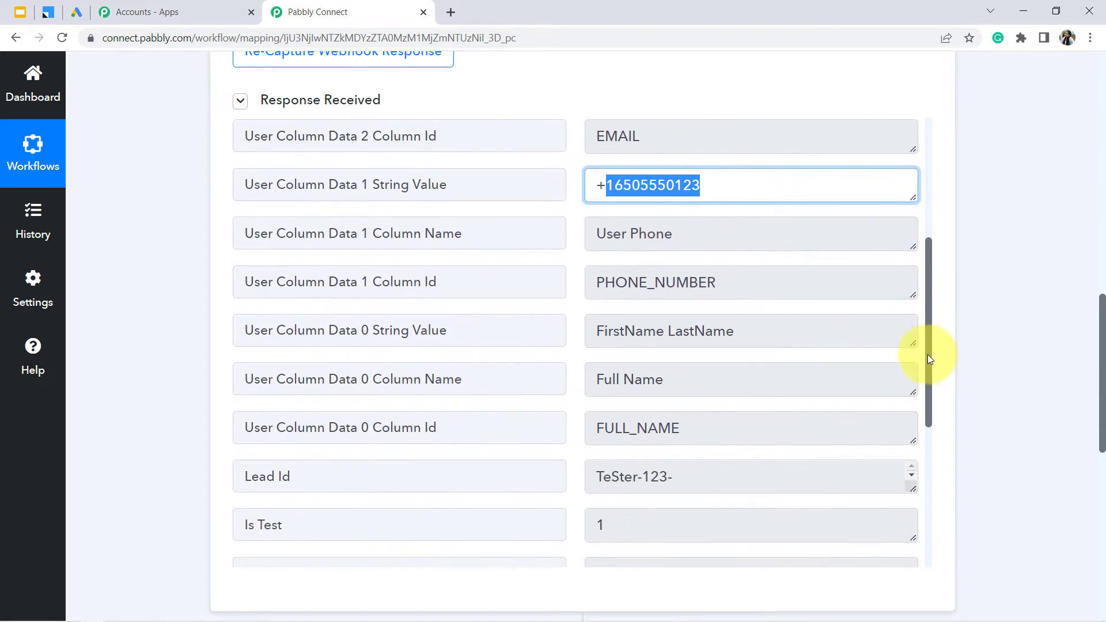
{"action": "left_click_drag", "start_coordinate": [640, 371], "coordinate": [589, 377]}
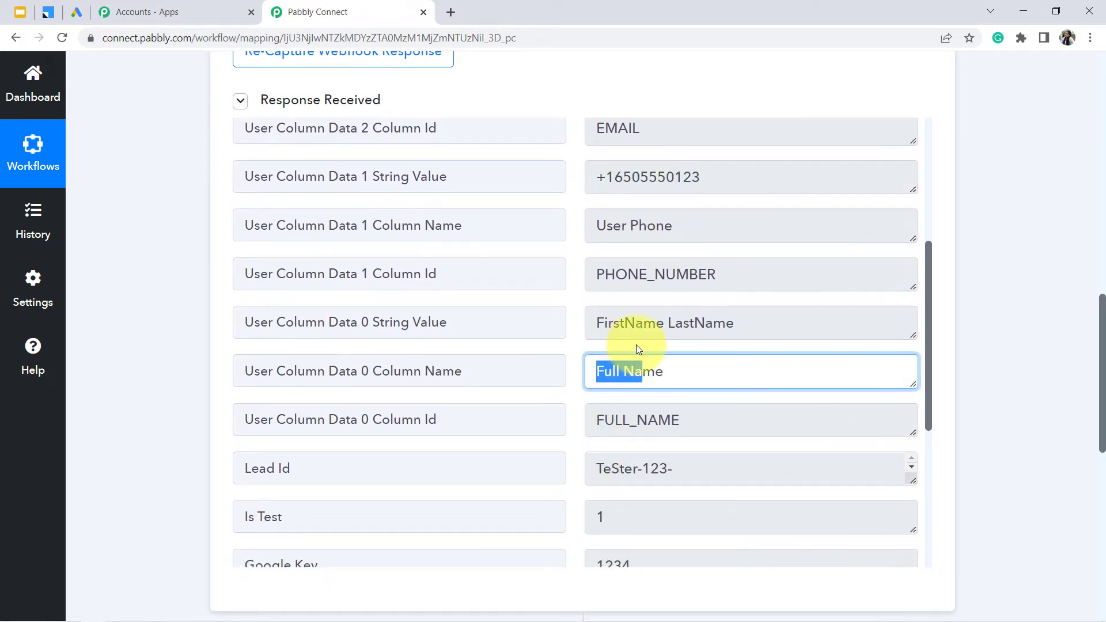
{"action": "mouse_move", "coordinate": [642, 323]}
{"action": "left_mouse_down"}
{"action": "mouse_move", "coordinate": [597, 321]}
{"action": "mouse_move", "coordinate": [655, 322]}
{"action": "left_mouse_up"}
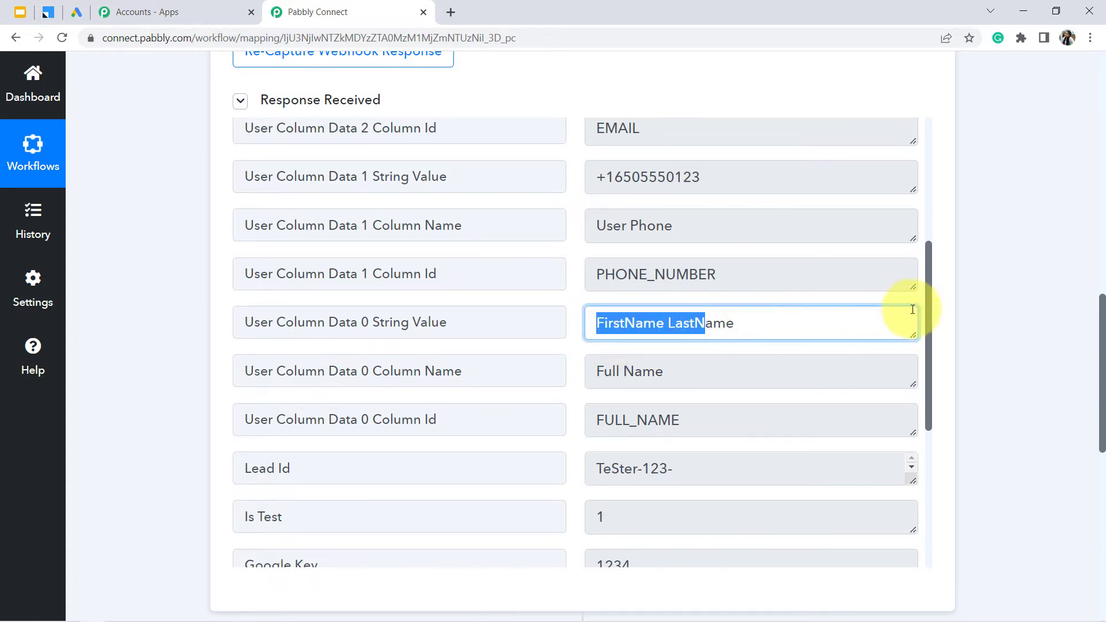
{"action": "left_click_drag", "start_coordinate": [931, 348], "coordinate": [950, 494]}
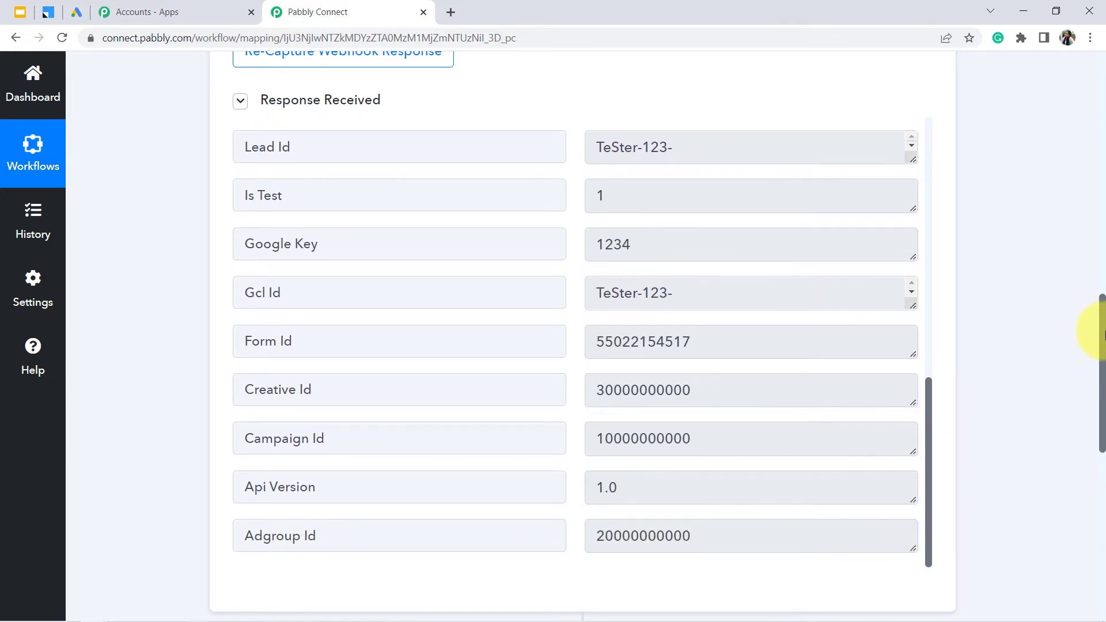
{"action": "left_click_drag", "start_coordinate": [1103, 335], "coordinate": [1099, 348]}
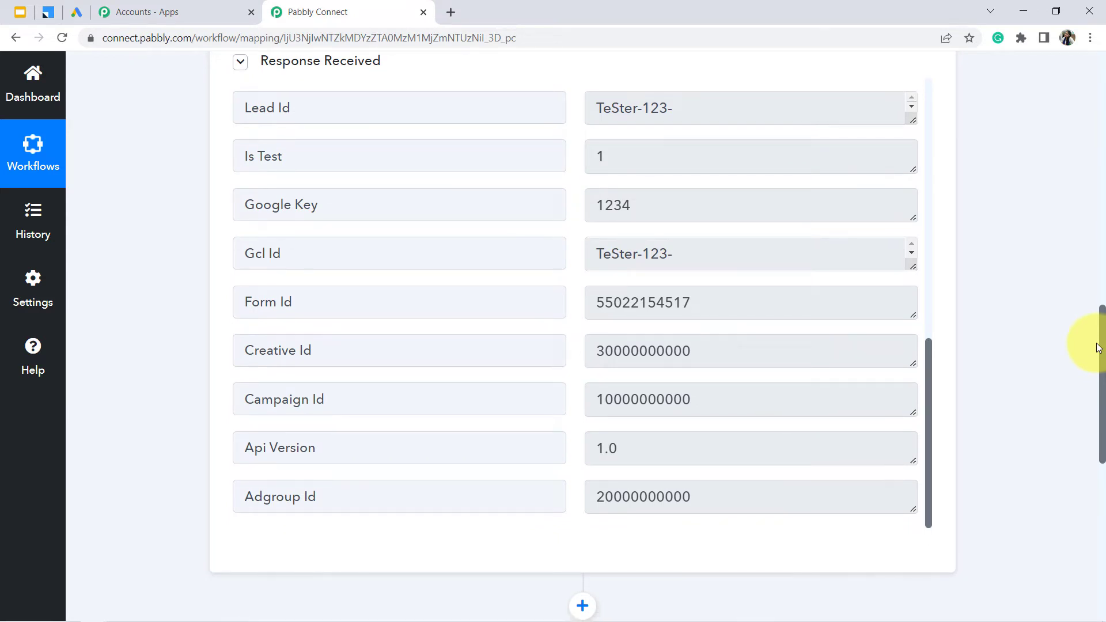
{"action": "left_click_drag", "start_coordinate": [1099, 348], "coordinate": [1090, 377]}
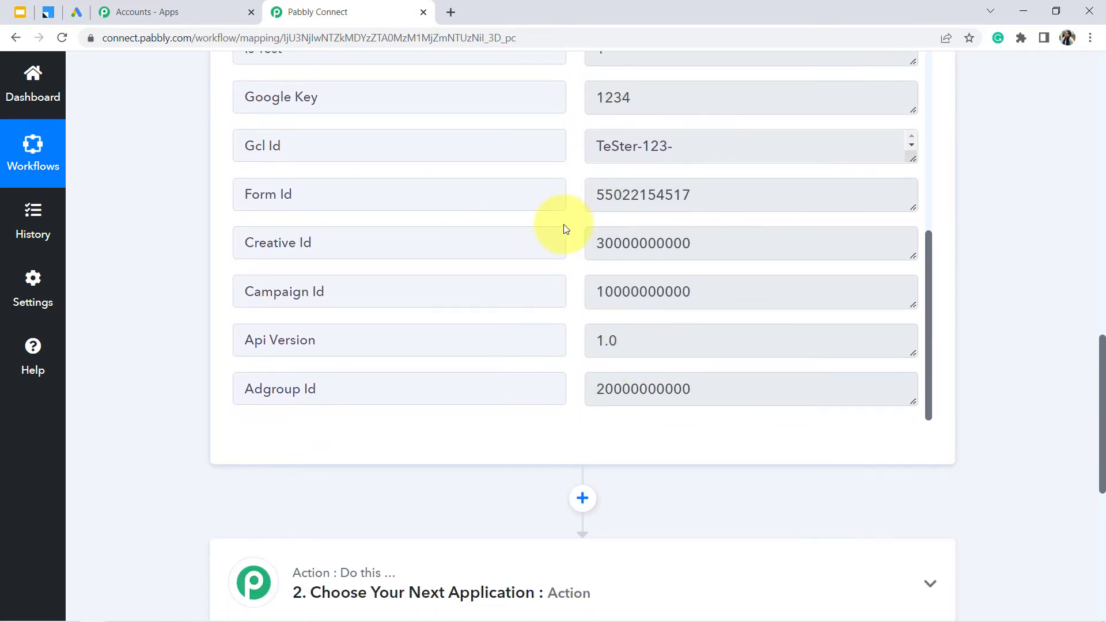
{"action": "left_click_drag", "start_coordinate": [1090, 383], "coordinate": [1041, 449]}
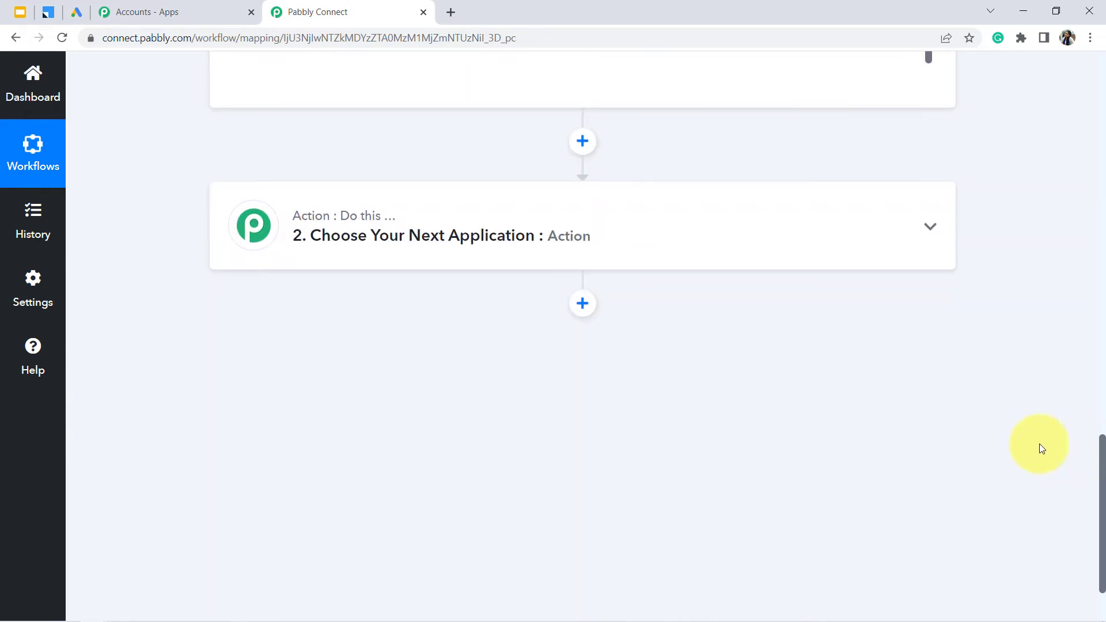
Step: Search 'leadss' and choose Leadsquared as the app for the second action step
{"action": "left_click", "coordinate": [363, 235]}
{"action": "left_click", "coordinate": [288, 333]}
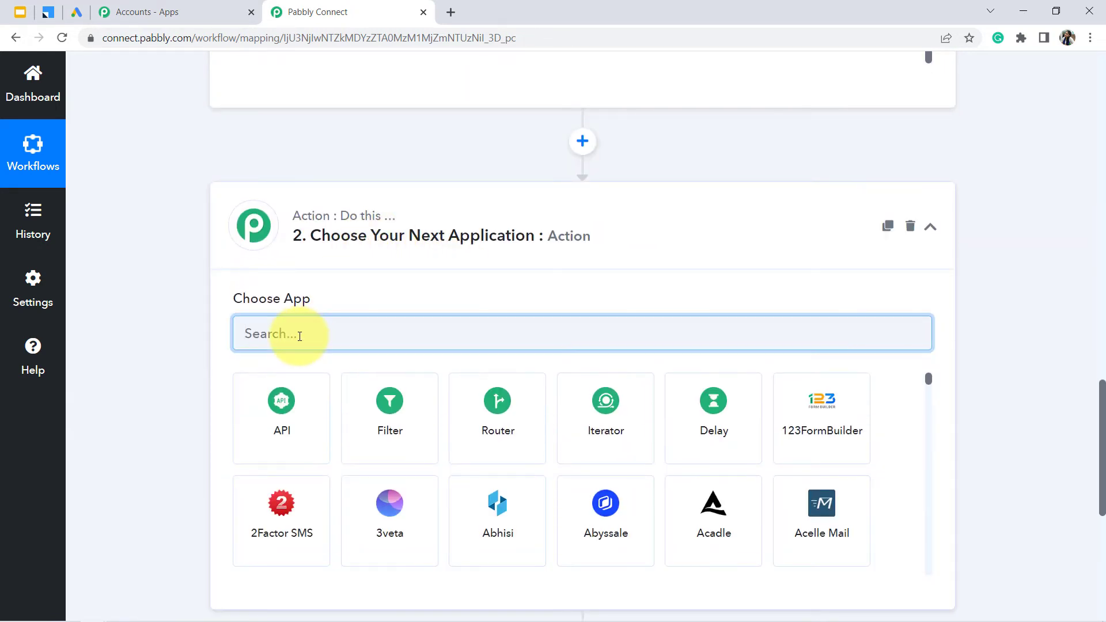
{"action": "type", "text": "leads"}
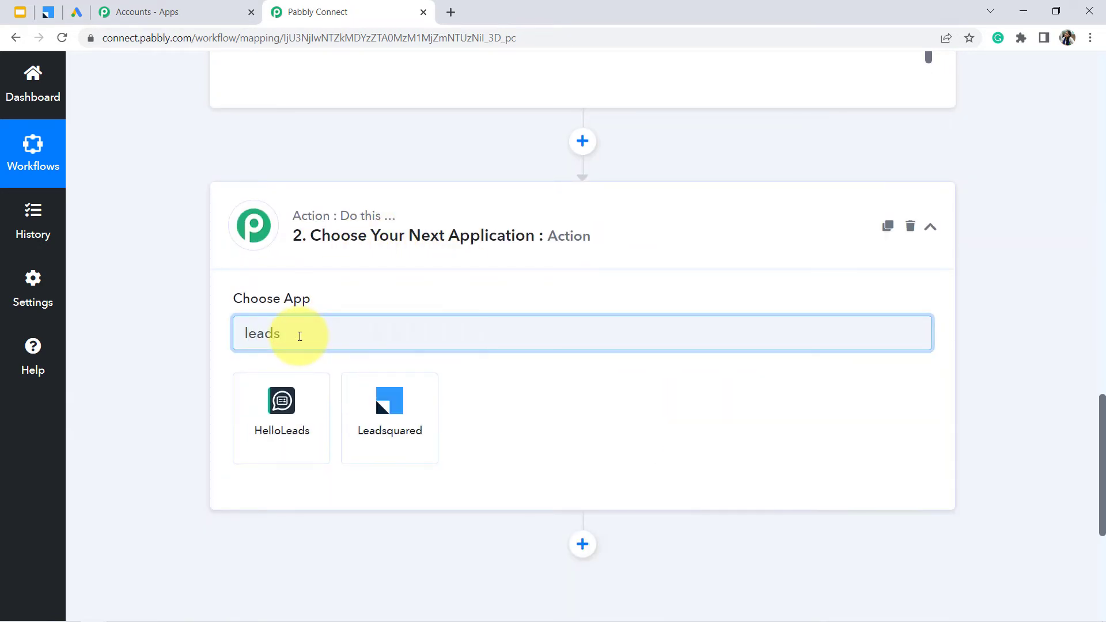
{"action": "type", "text": "s"}
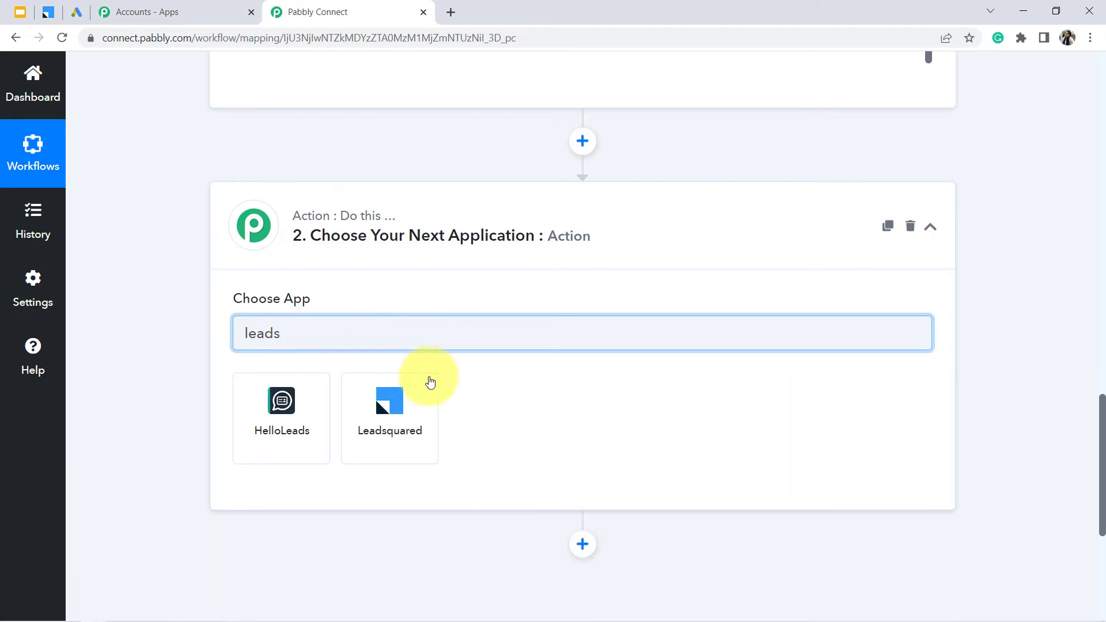
{"action": "left_click", "coordinate": [401, 433]}
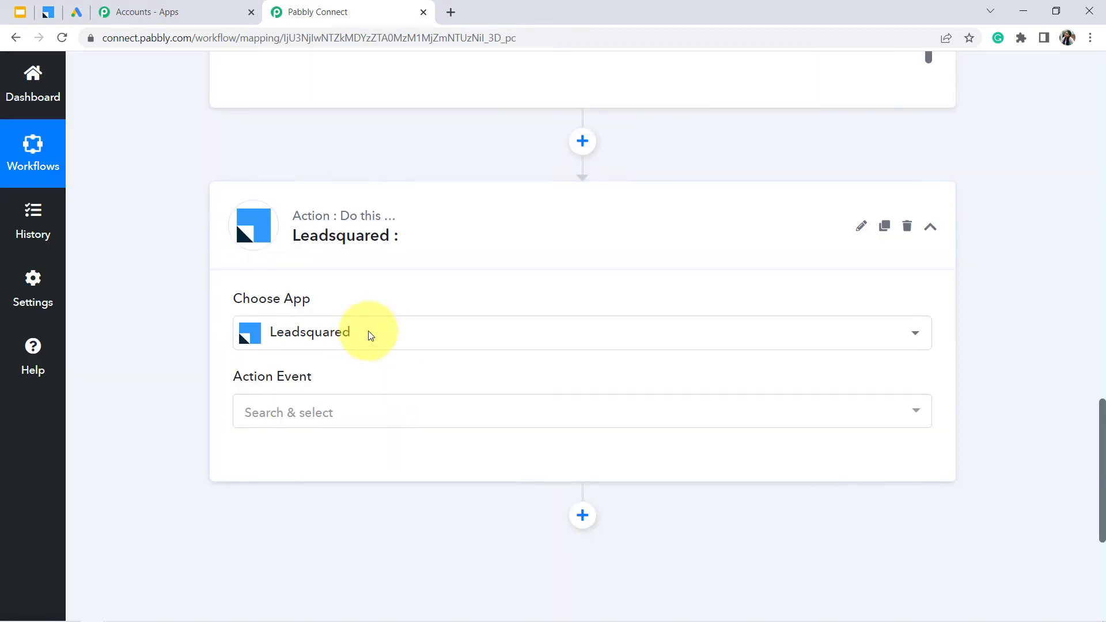
Step: Set the action event to Create or Update Lead and start connecting a LeadSquared account
{"action": "left_click", "coordinate": [257, 418]}
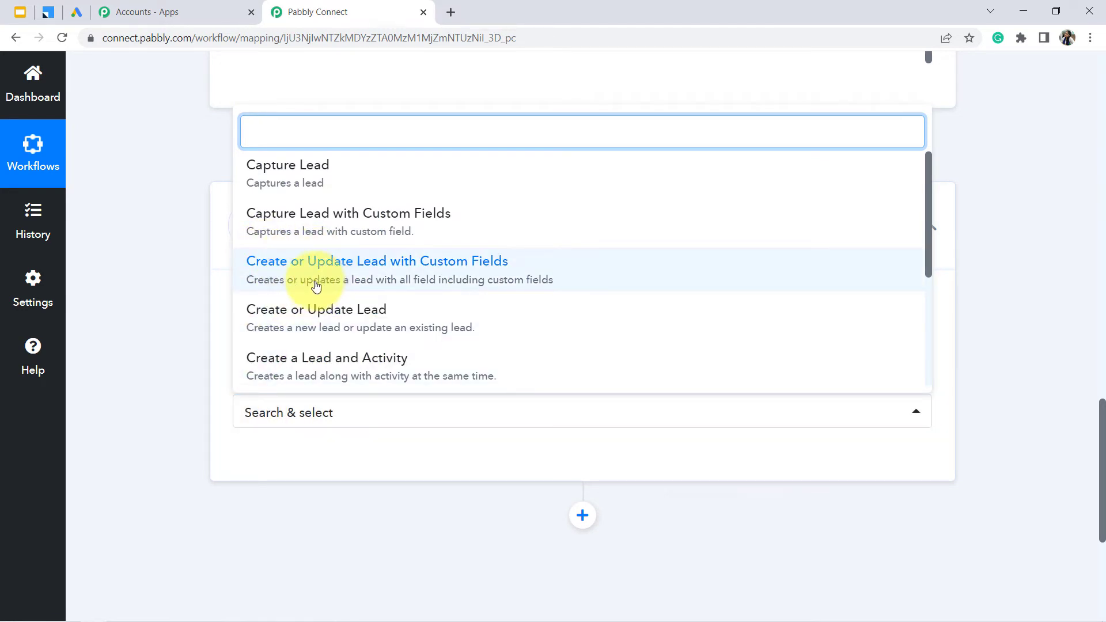
{"action": "left_click", "coordinate": [327, 316]}
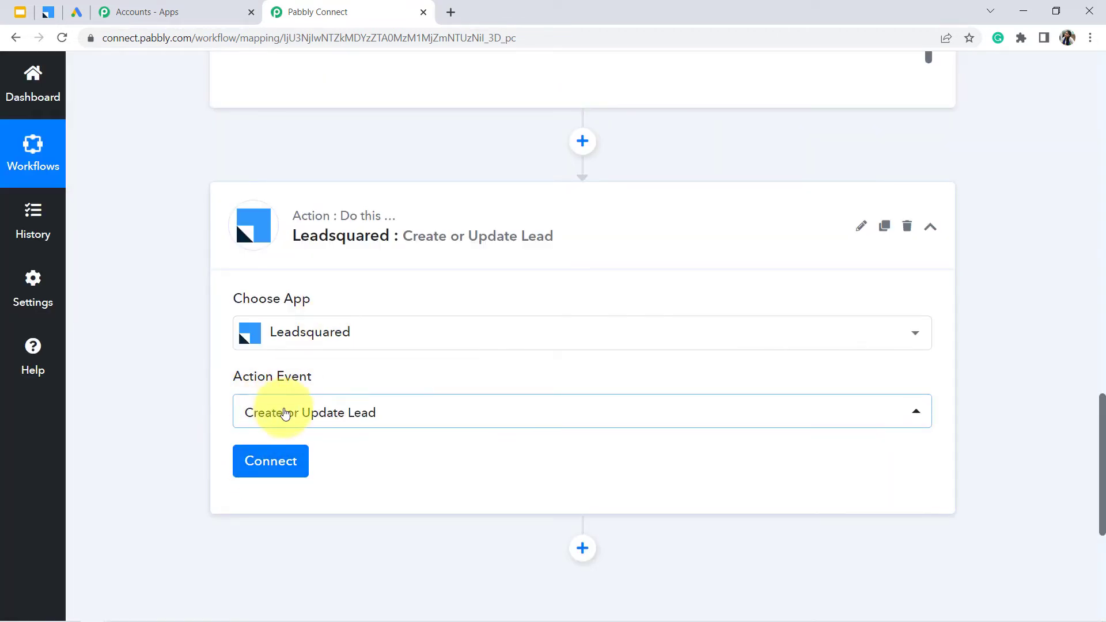
{"action": "left_click", "coordinate": [285, 413]}
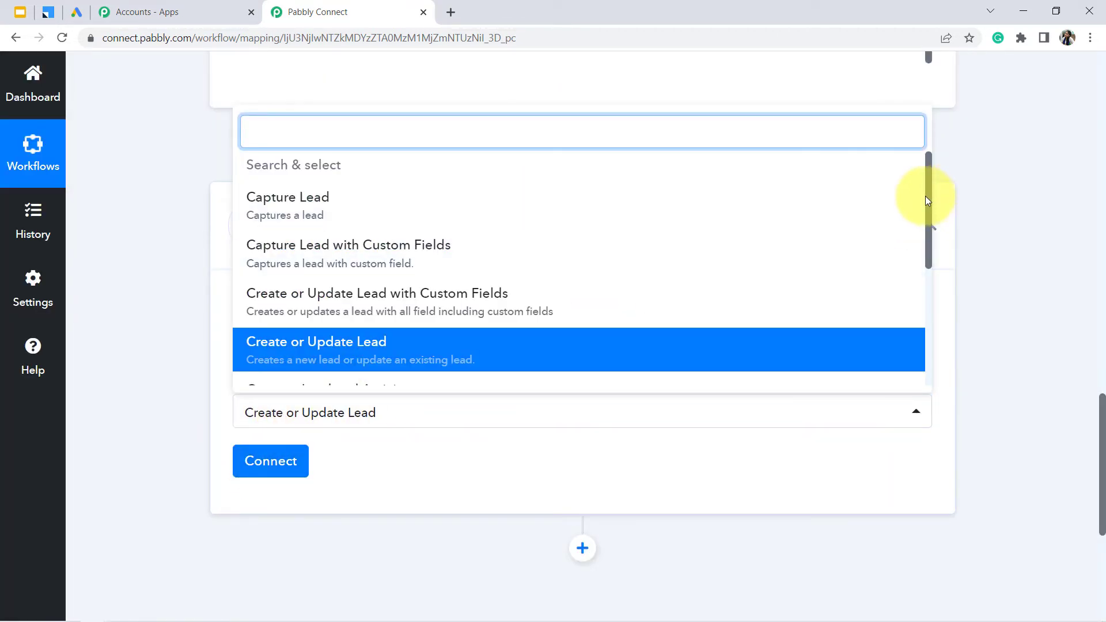
{"action": "mouse_move", "coordinate": [928, 199]}
{"action": "left_mouse_down"}
{"action": "mouse_move", "coordinate": [935, 321]}
{"action": "mouse_move", "coordinate": [941, 186]}
{"action": "left_mouse_up"}
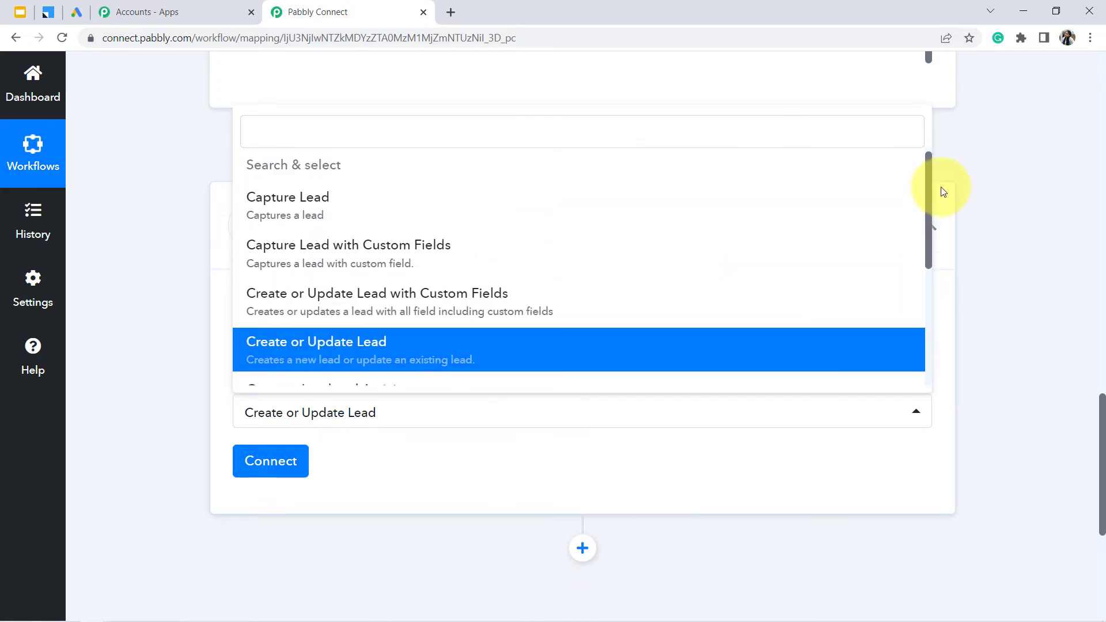
{"action": "left_click", "coordinate": [275, 465]}
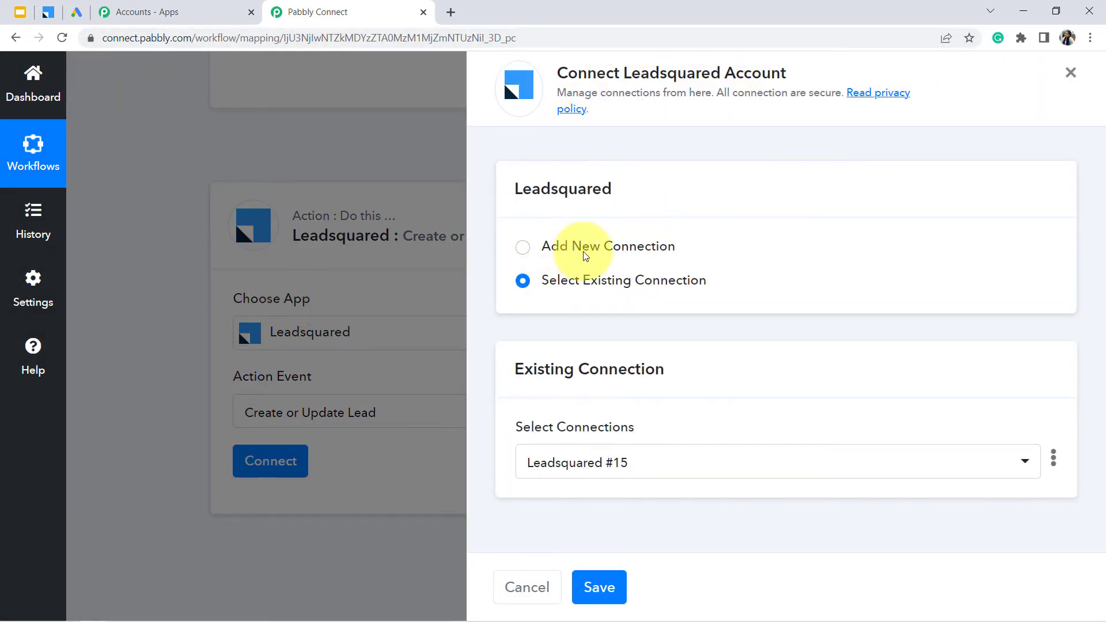
Step: Start a new LeadSquared connection, read the access key help text, then switch to the LeadSquared tab
{"action": "left_click", "coordinate": [542, 246]}
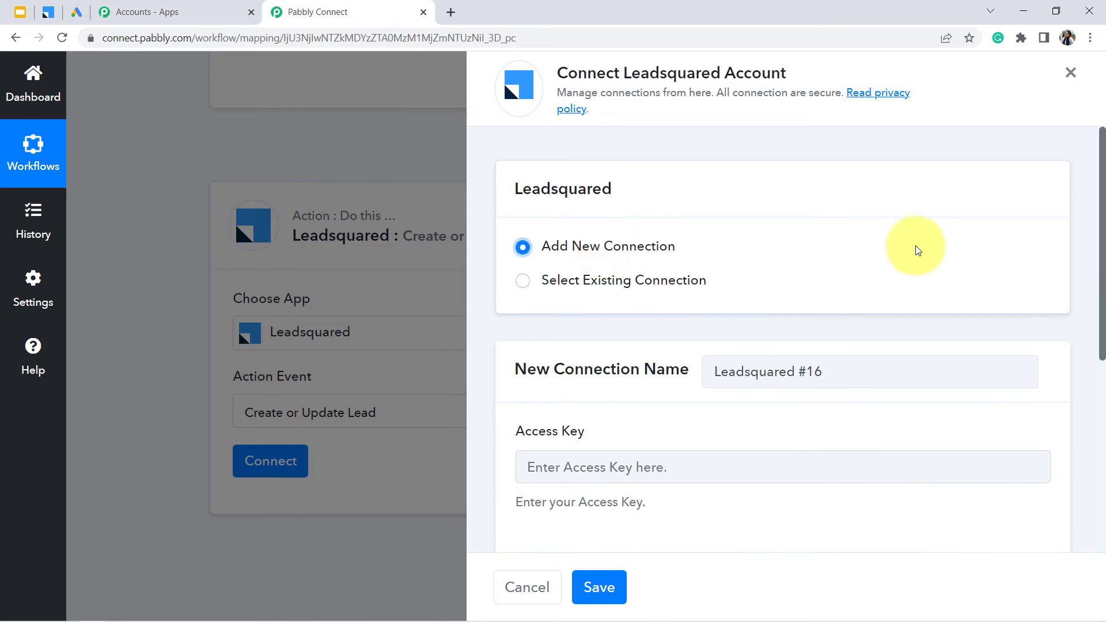
{"action": "left_click_drag", "start_coordinate": [1101, 200], "coordinate": [1102, 338]}
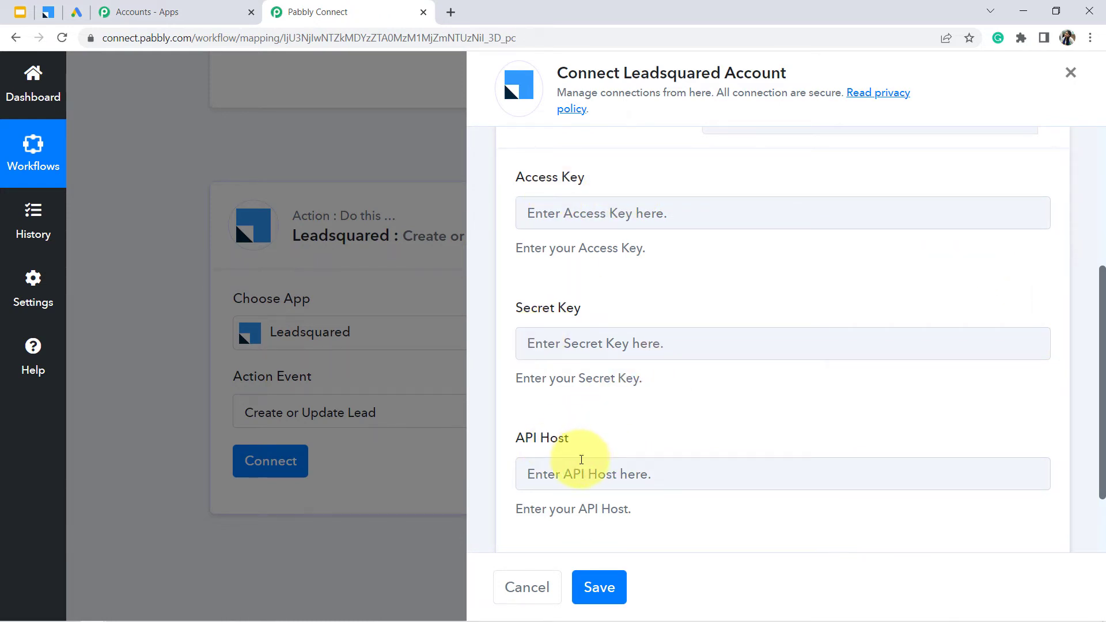
{"action": "scroll", "coordinate": [1097, 322], "scroll_direction": "down", "scroll_amount": 3}
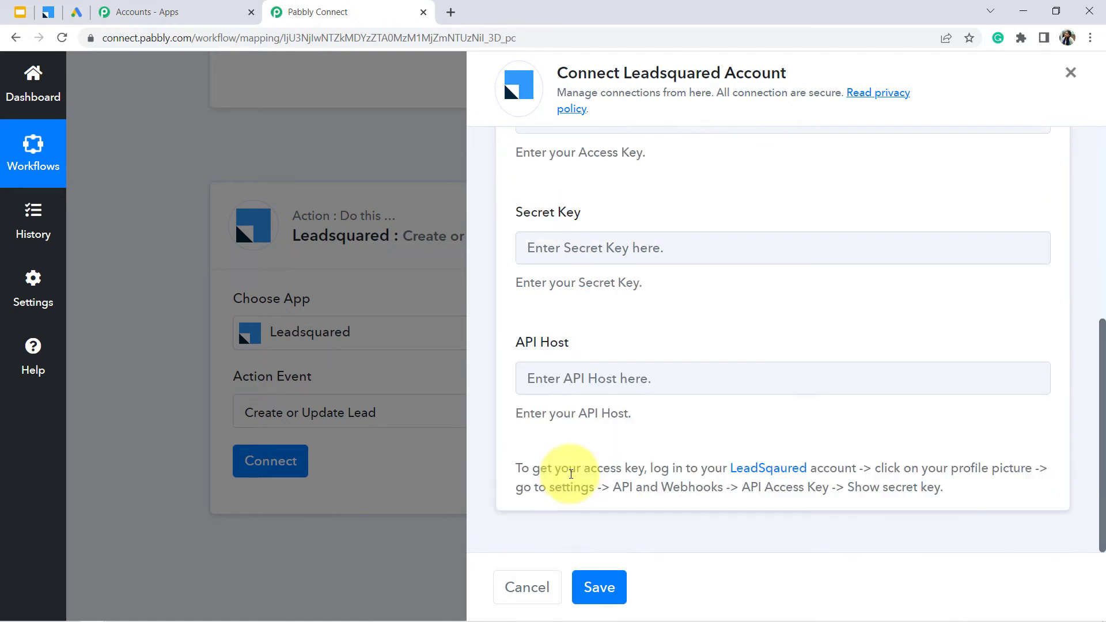
{"action": "triple_click", "coordinate": [563, 468]}
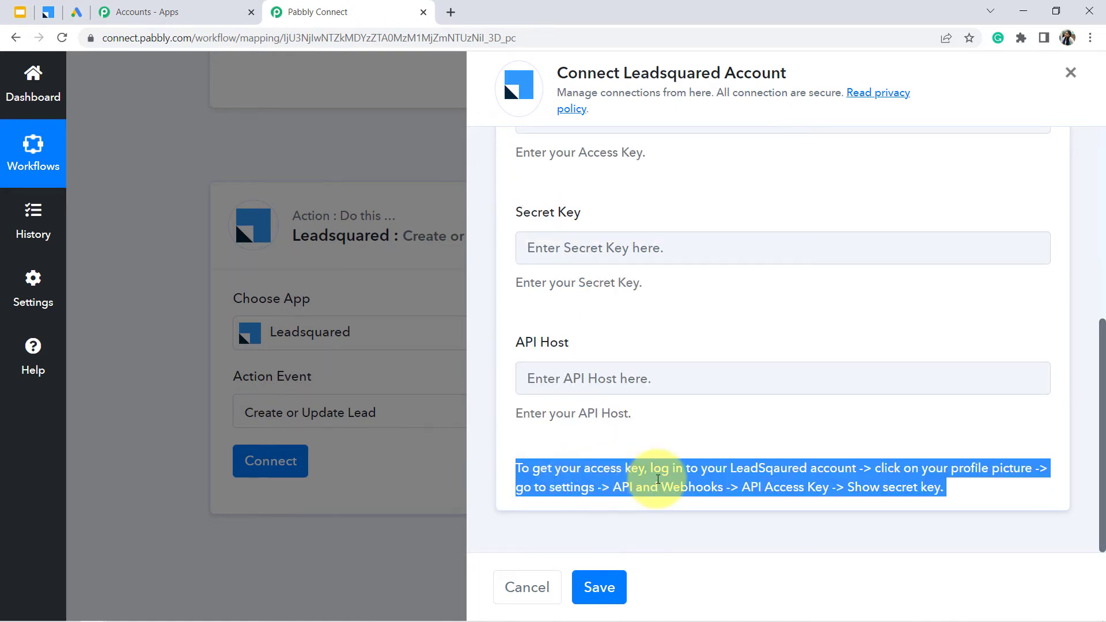
{"action": "left_click", "coordinate": [657, 479]}
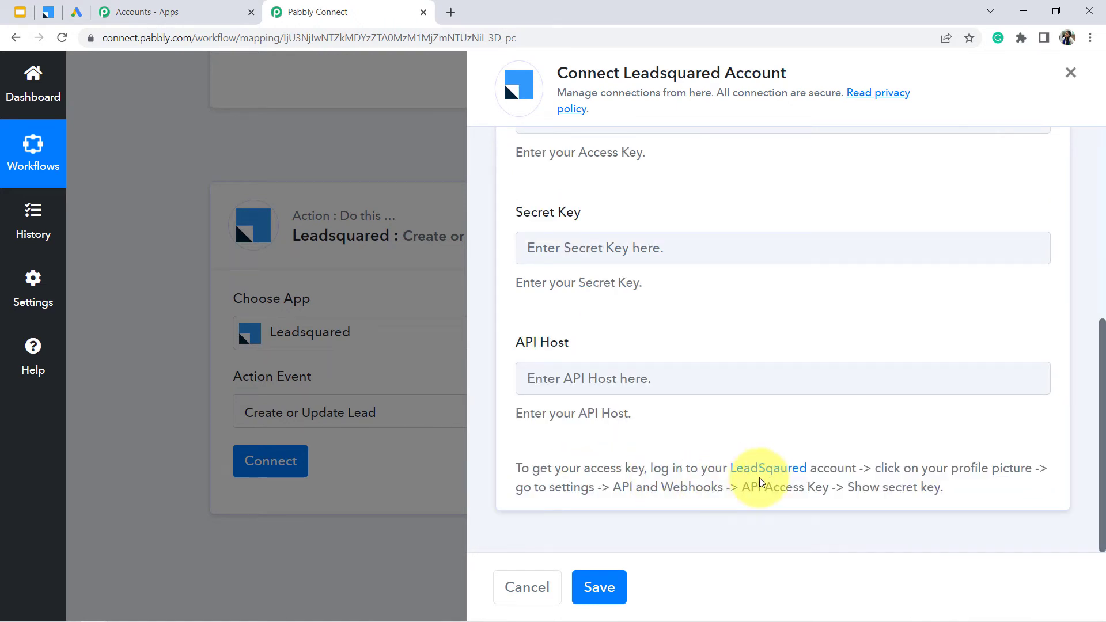
{"action": "left_click", "coordinate": [47, 16]}
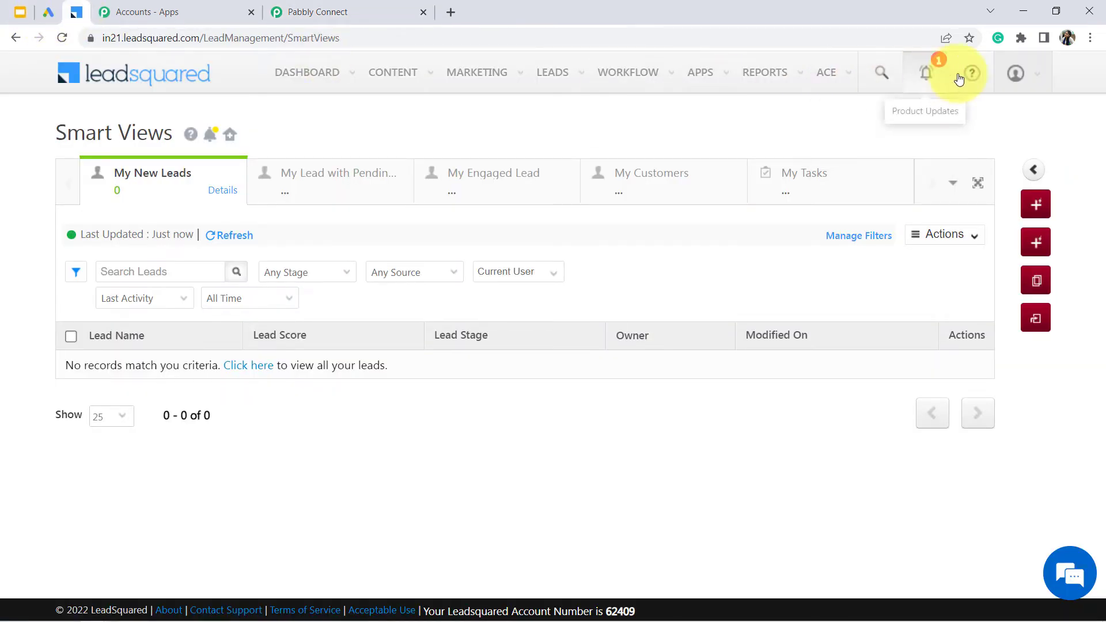
{"action": "left_click", "coordinate": [1012, 74]}
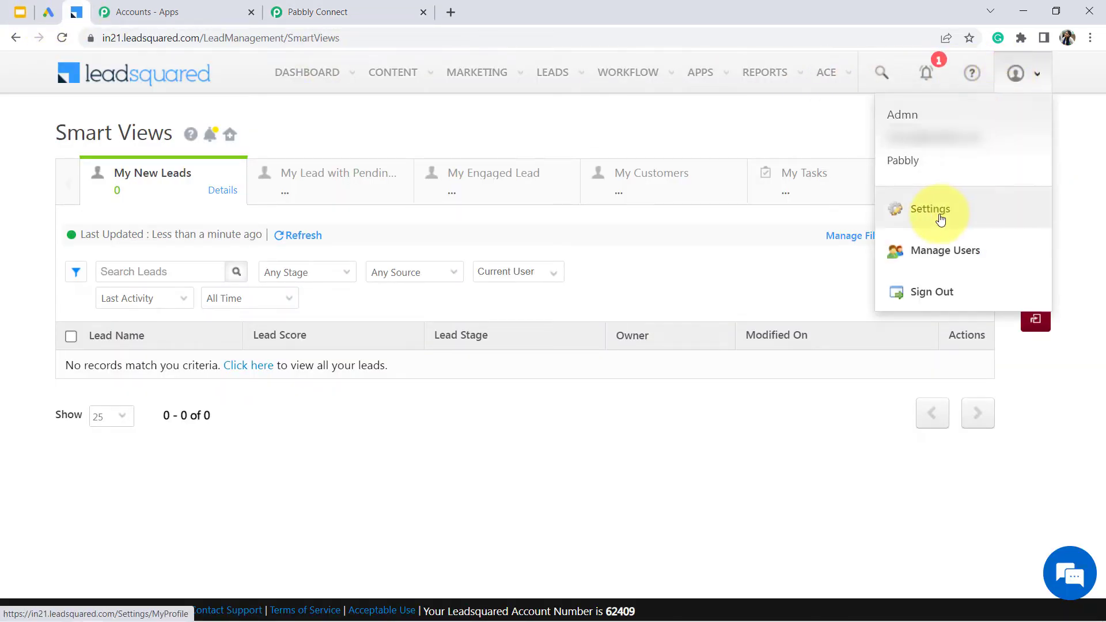
{"action": "left_click", "coordinate": [940, 220]}
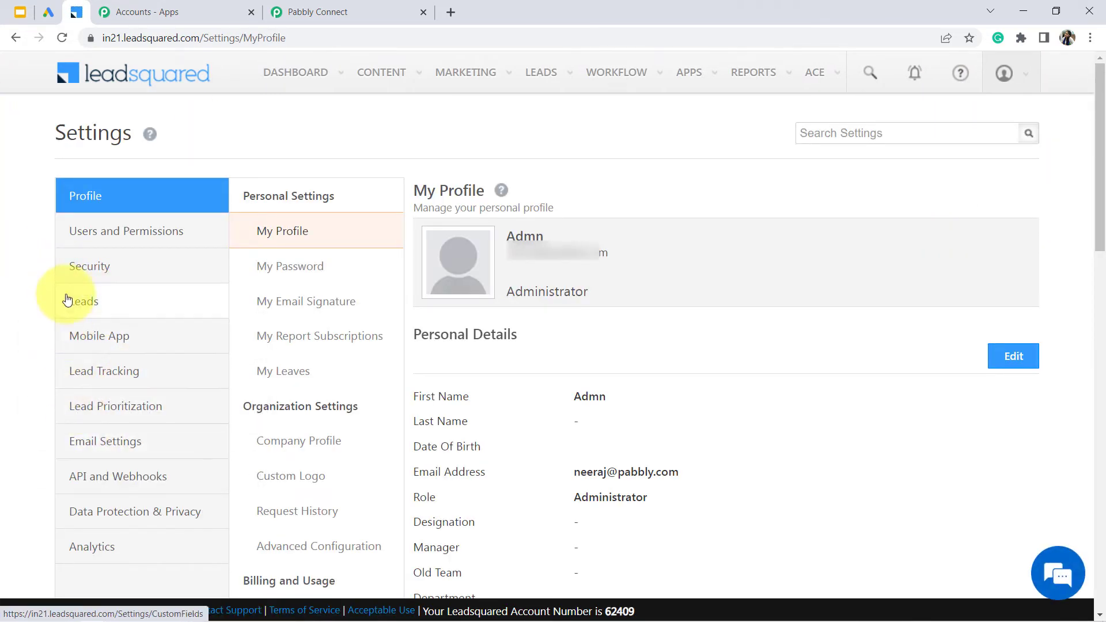
{"action": "left_click", "coordinate": [100, 476]}
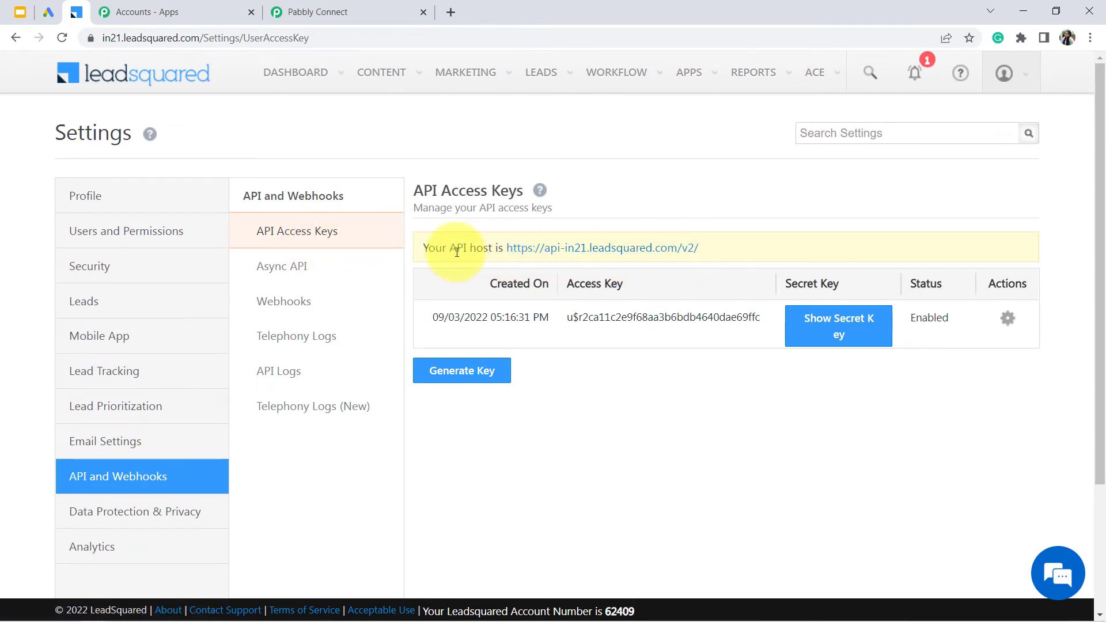
{"action": "left_click_drag", "start_coordinate": [708, 249], "coordinate": [543, 249]}
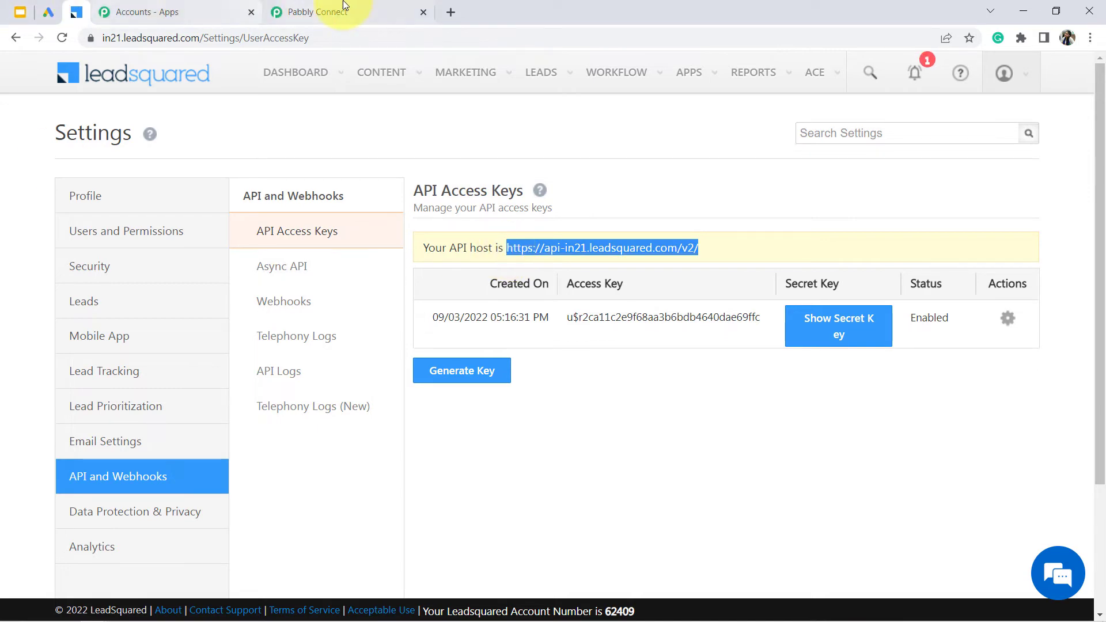
{"action": "left_click", "coordinate": [337, 11]}
Step: Paste the copied API host into the connection's API Host field
{"action": "left_click", "coordinate": [576, 378]}
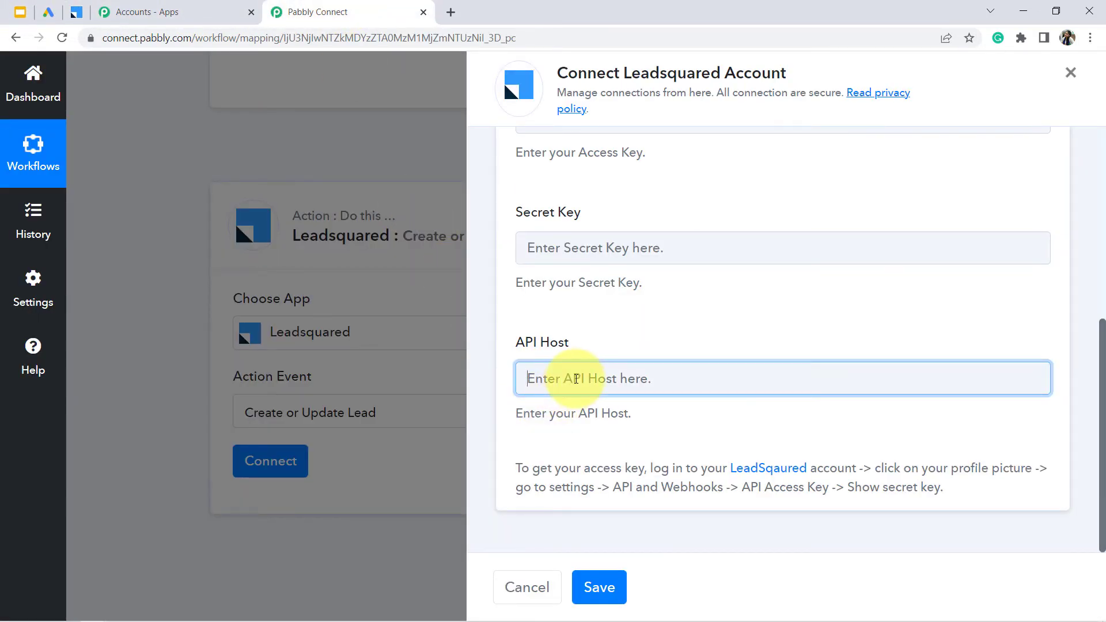
{"action": "type", "text": "https://api-in21.leadsquared.com/v2/"}
{"action": "left_click_drag", "start_coordinate": [525, 342], "coordinate": [583, 342]}
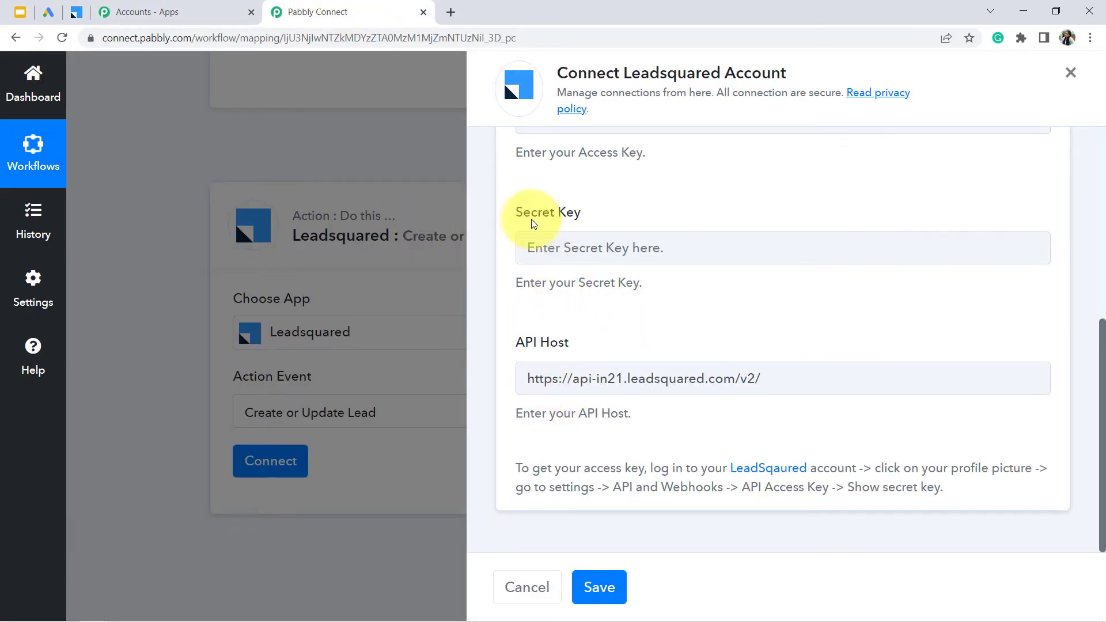
{"action": "left_click_drag", "start_coordinate": [525, 222], "coordinate": [581, 213]}
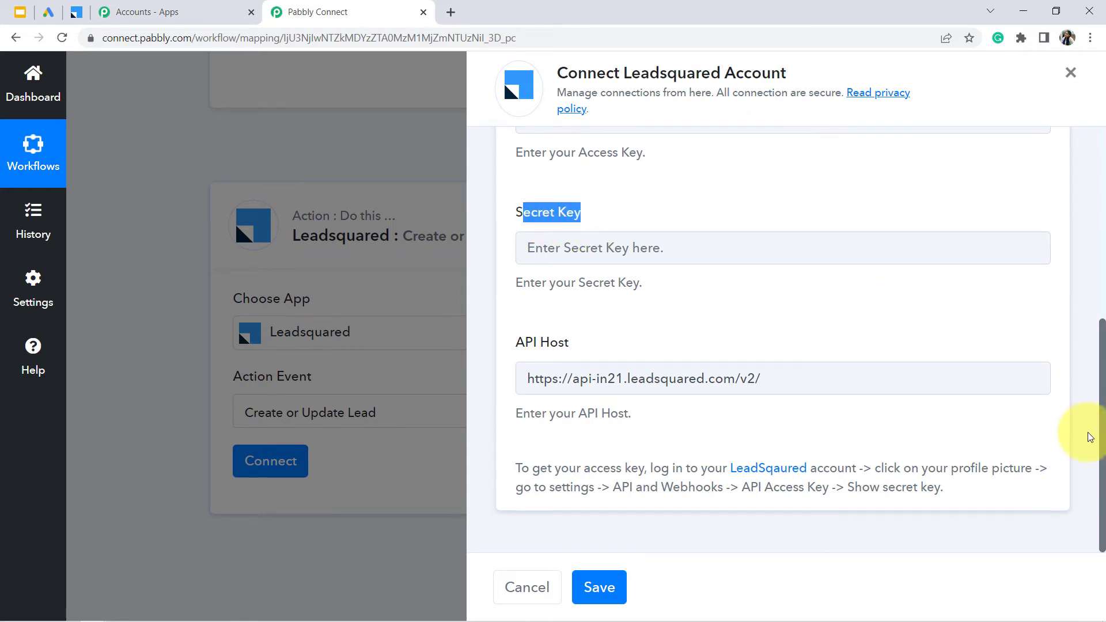
{"action": "scroll", "coordinate": [1086, 377], "scroll_direction": "up", "scroll_amount": 2}
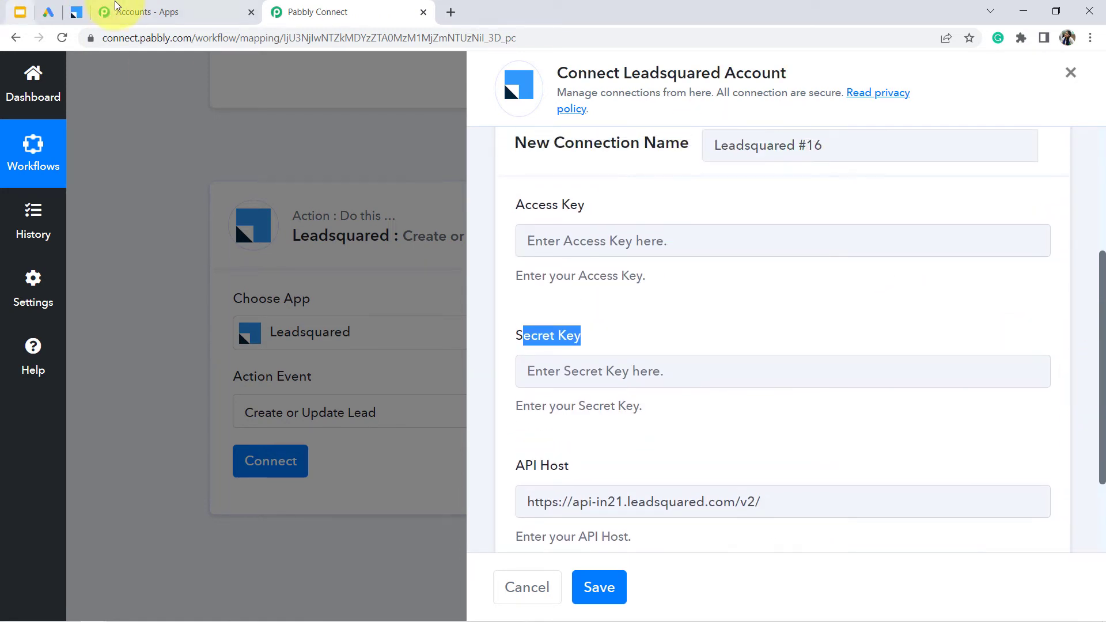
Step: Copy the LeadSquared access key and paste it into the Access Key field
{"action": "left_click", "coordinate": [75, 12]}
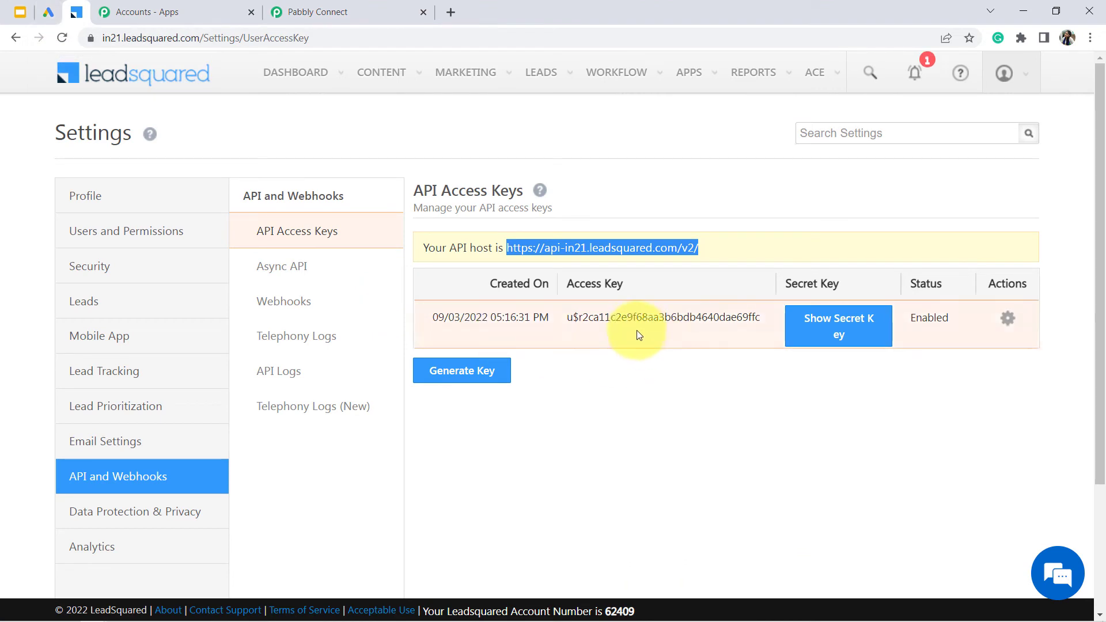
{"action": "triple_click", "coordinate": [612, 316]}
{"action": "key", "text": "ctrl+c"}
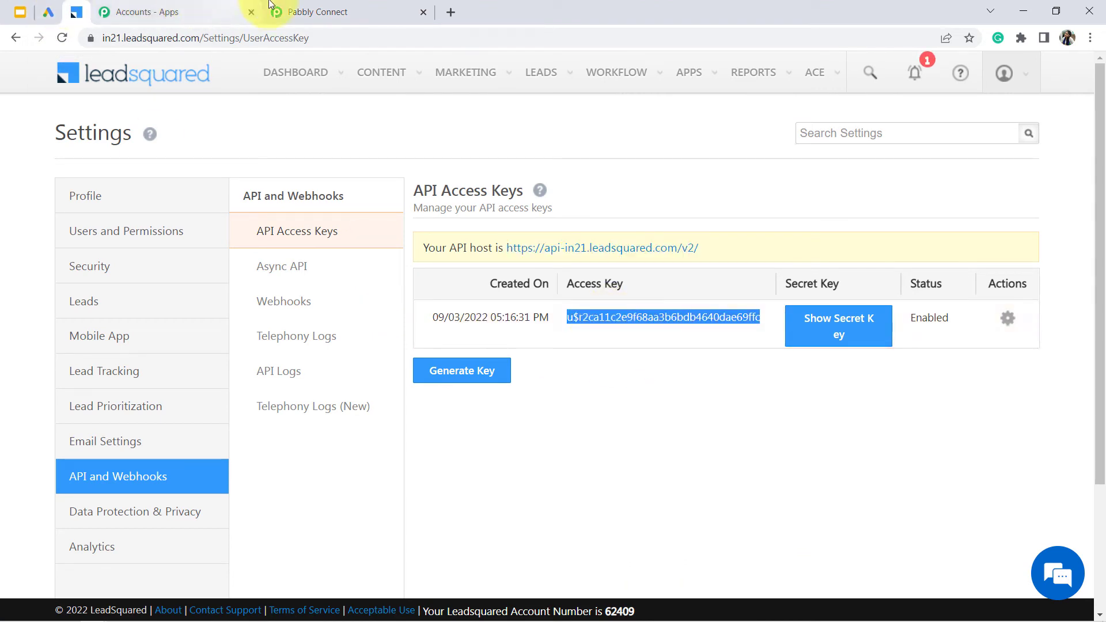
{"action": "left_click", "coordinate": [317, 12]}
{"action": "left_click", "coordinate": [538, 240]}
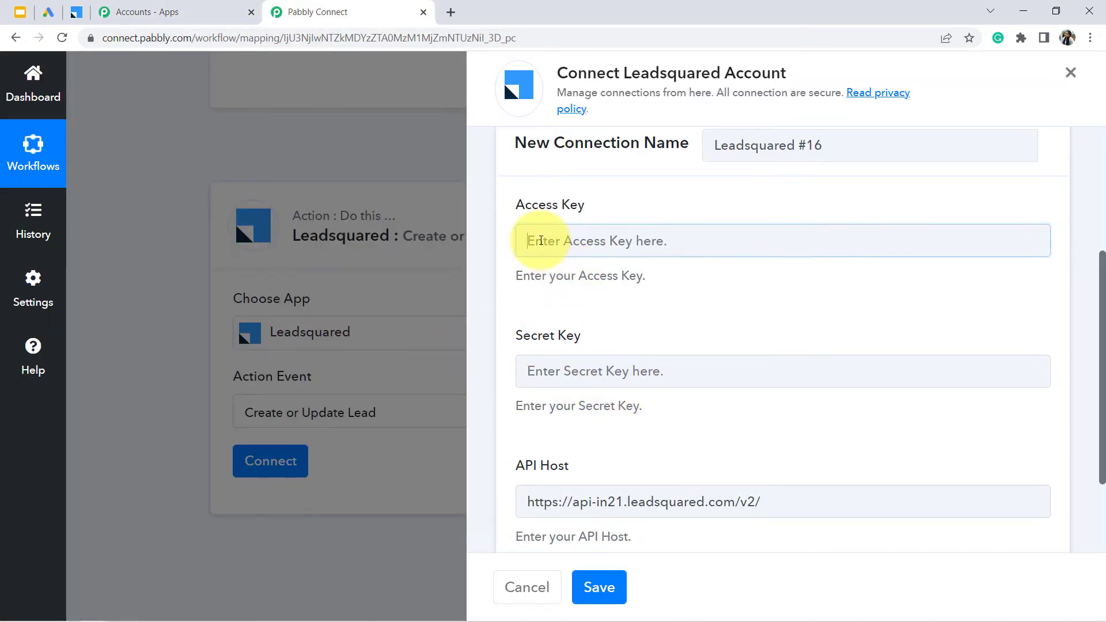
{"action": "key", "text": "ctrl+v"}
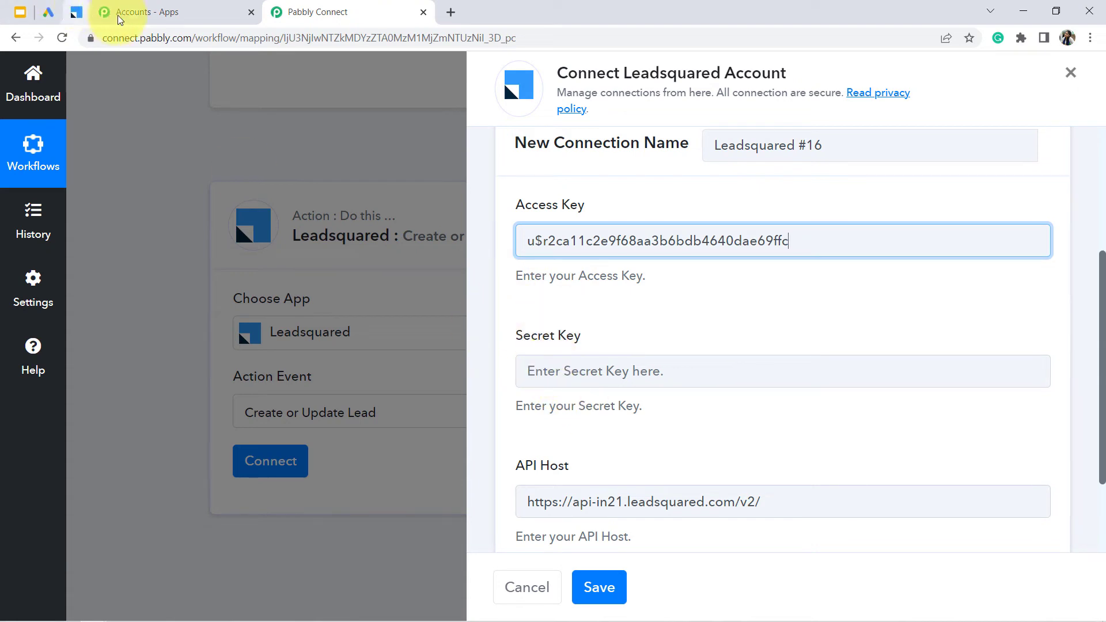
Step: Reveal and copy the LeadSquared secret key, paste it into Secret Key, and save the connection
{"action": "left_click", "coordinate": [76, 12]}
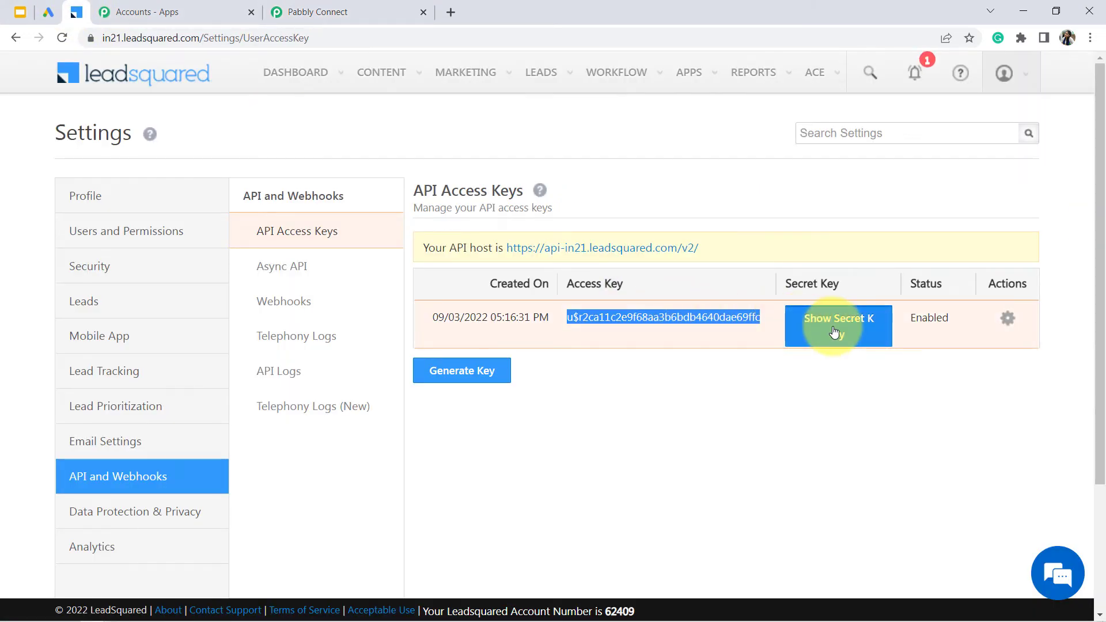
{"action": "left_click", "coordinate": [829, 328]}
{"action": "double_click", "coordinate": [459, 240]}
{"action": "key", "text": "ctrl+c"}
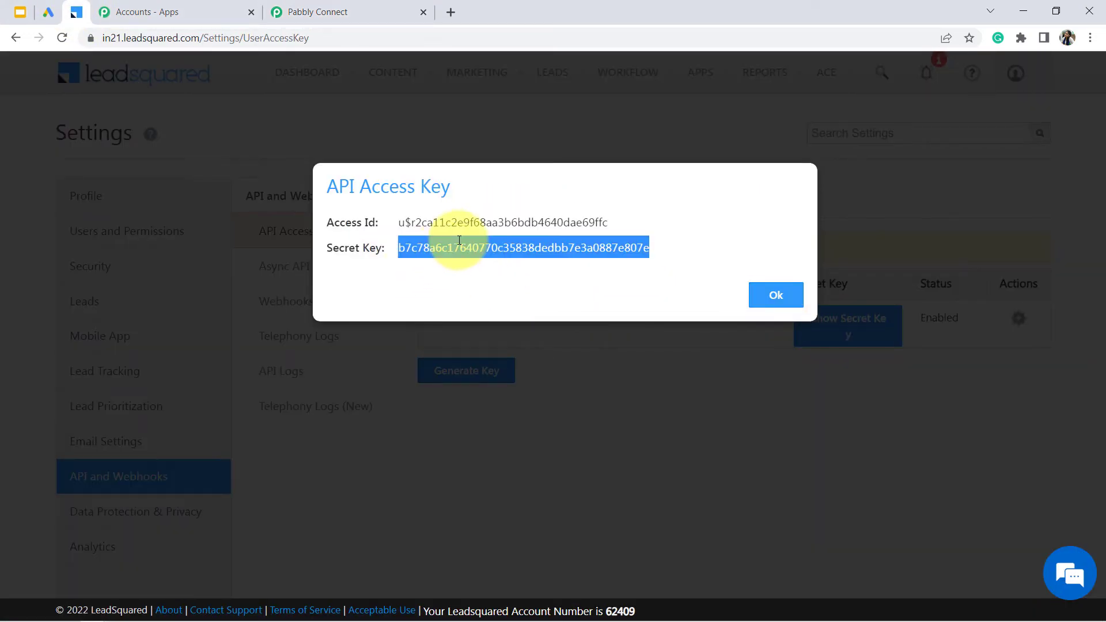
{"action": "left_click", "coordinate": [318, 10]}
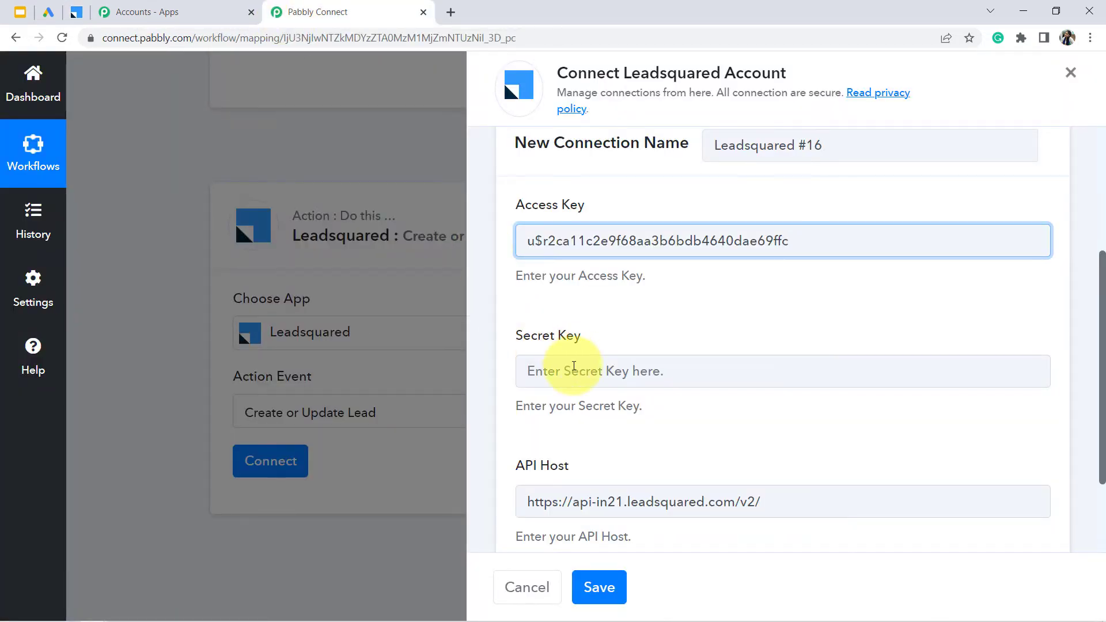
{"action": "left_click", "coordinate": [558, 370]}
{"action": "key", "text": "ctrl+v"}
{"action": "left_click", "coordinate": [599, 586]}
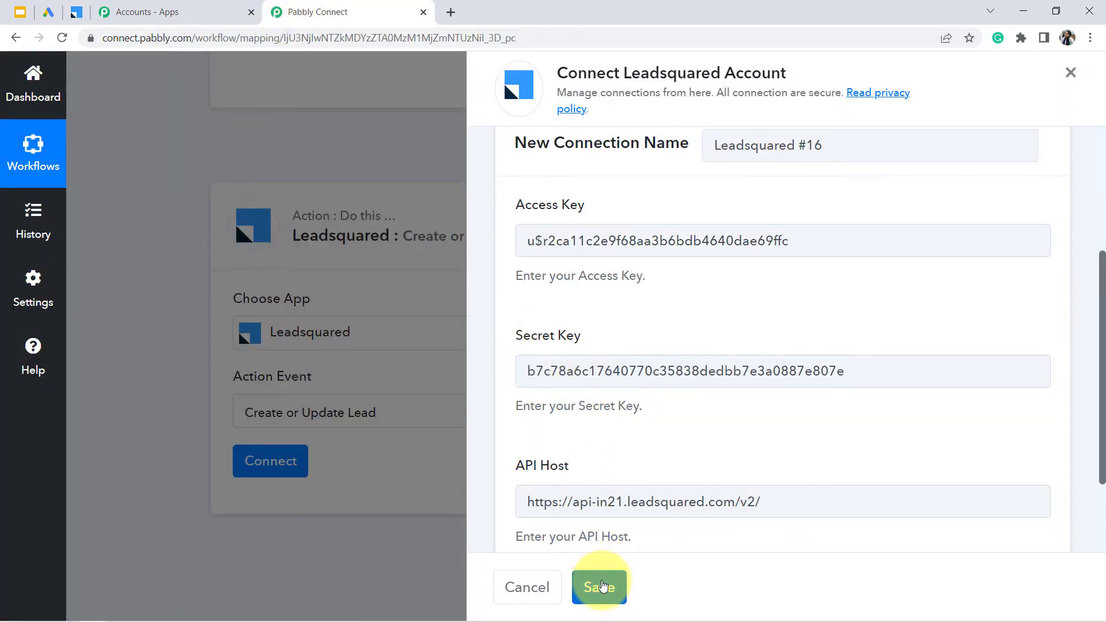
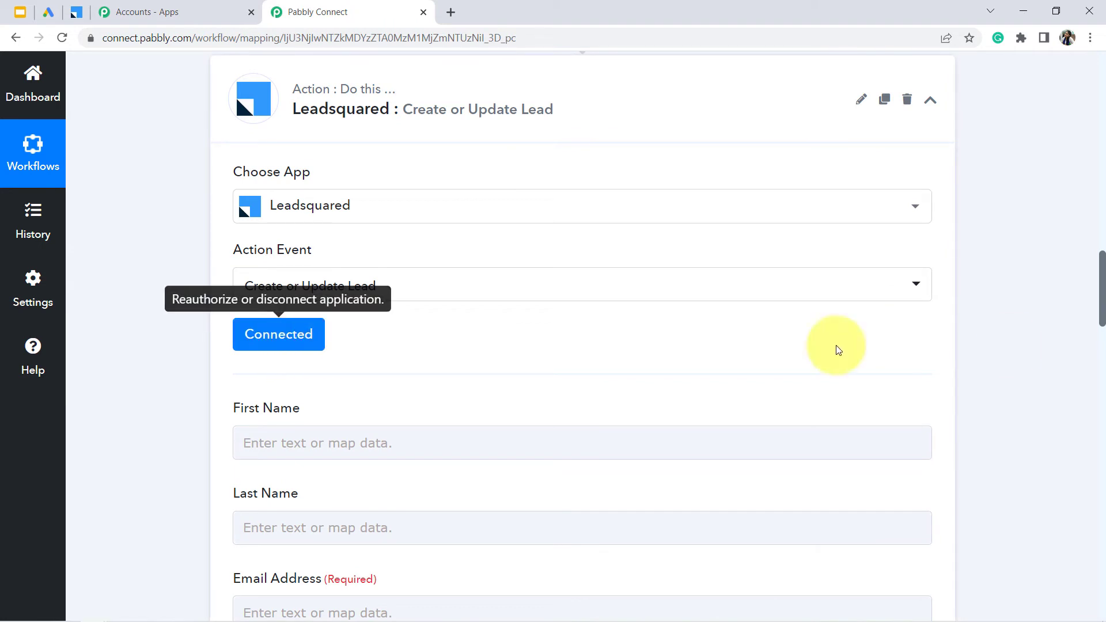
{"action": "left_click_drag", "start_coordinate": [1101, 291], "coordinate": [1093, 328]}
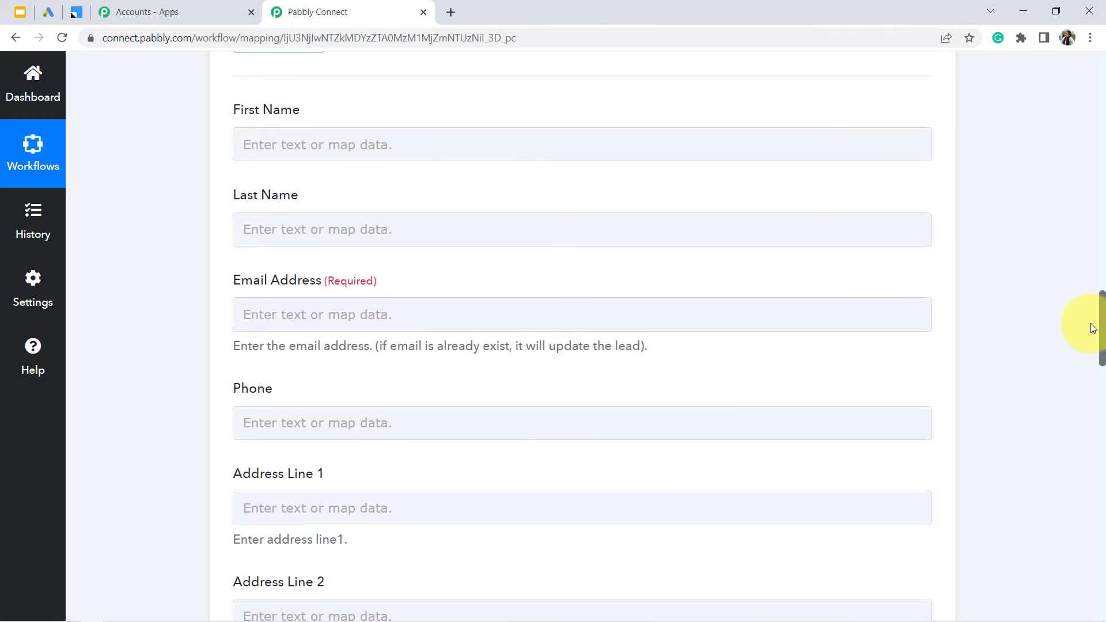
{"action": "left_click_drag", "start_coordinate": [1090, 324], "coordinate": [1082, 297]}
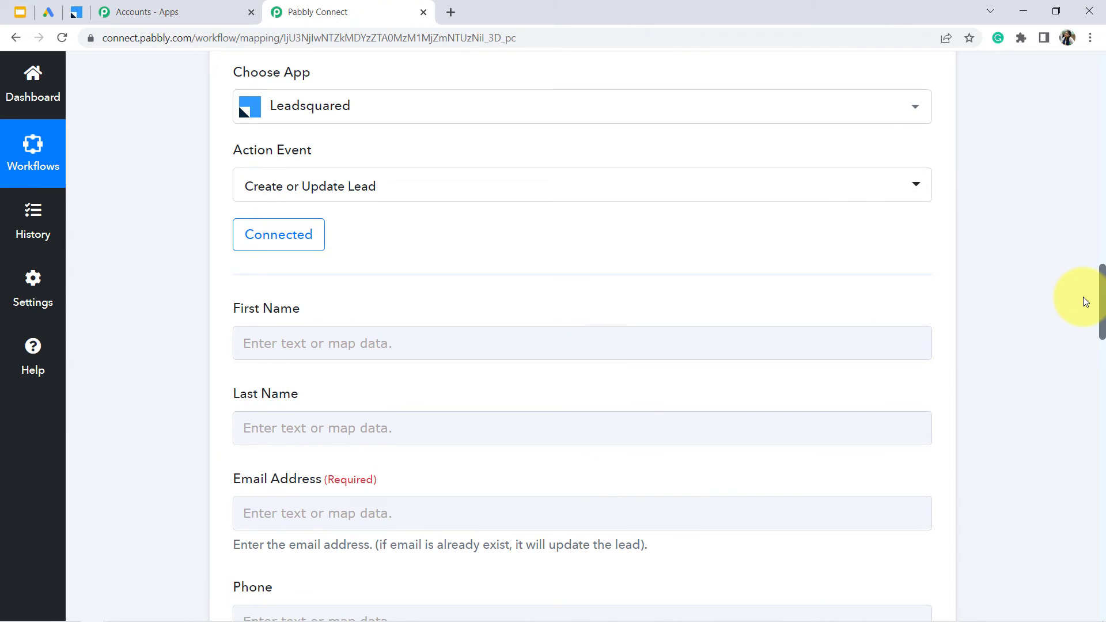
{"action": "left_click_drag", "start_coordinate": [1083, 296], "coordinate": [1084, 303]}
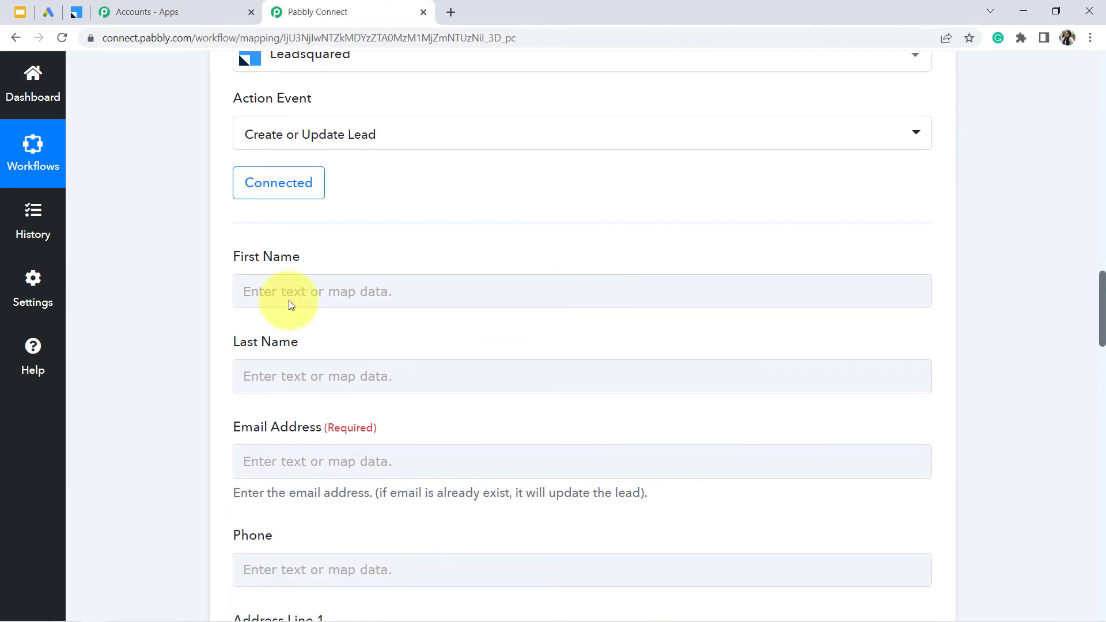
Step: Open the Google Lead Form: New Lead data fields for the First Name field
{"action": "left_click", "coordinate": [264, 292]}
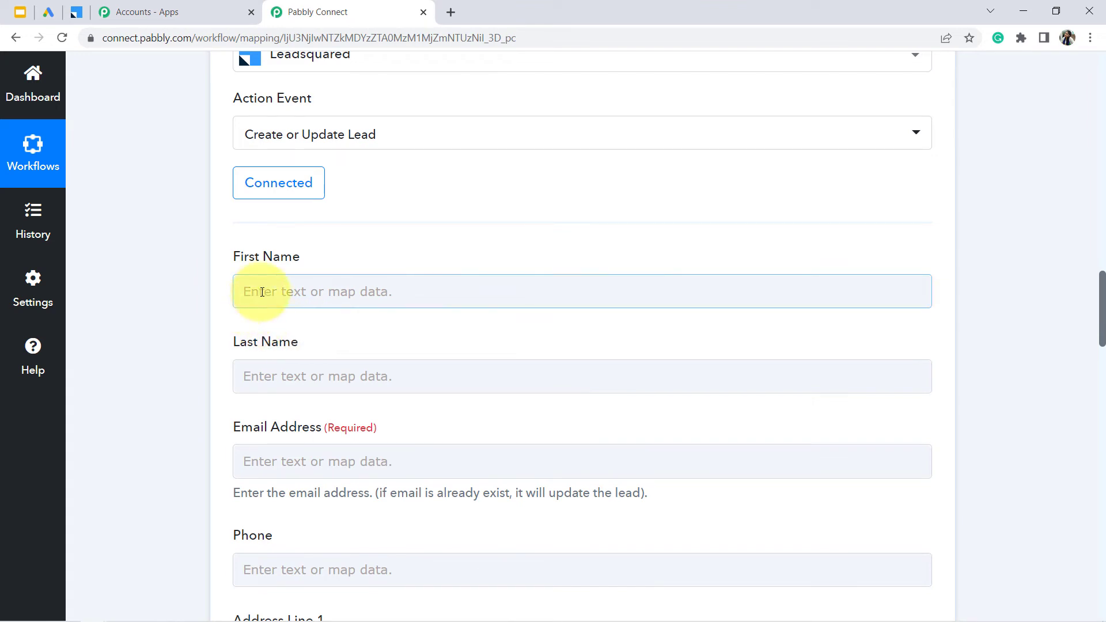
{"action": "left_click", "coordinate": [342, 291]}
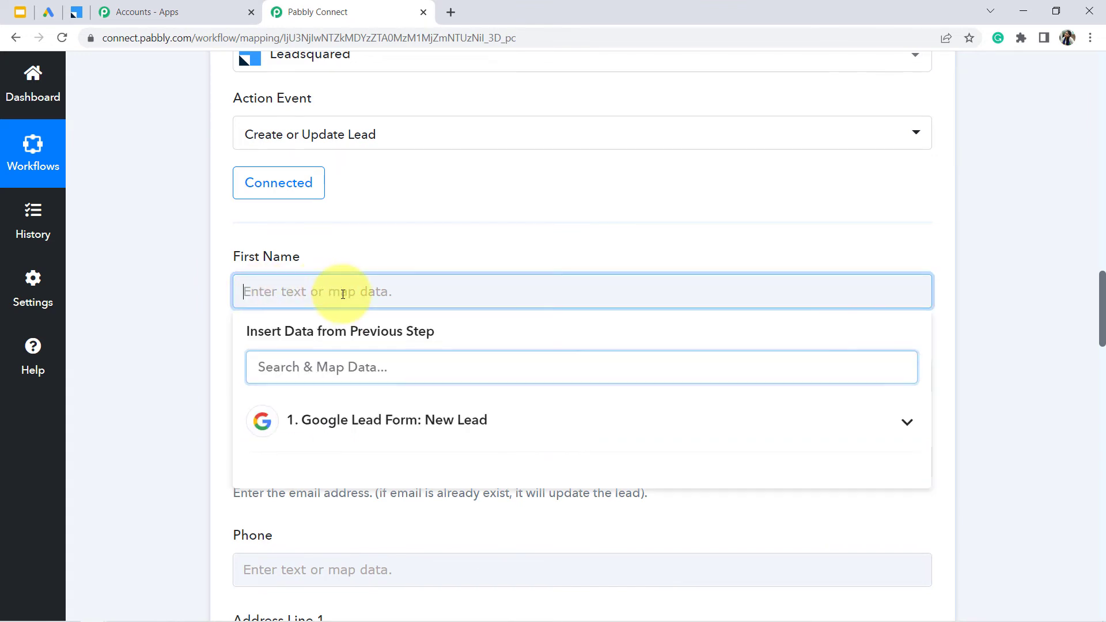
{"action": "left_click", "coordinate": [337, 423]}
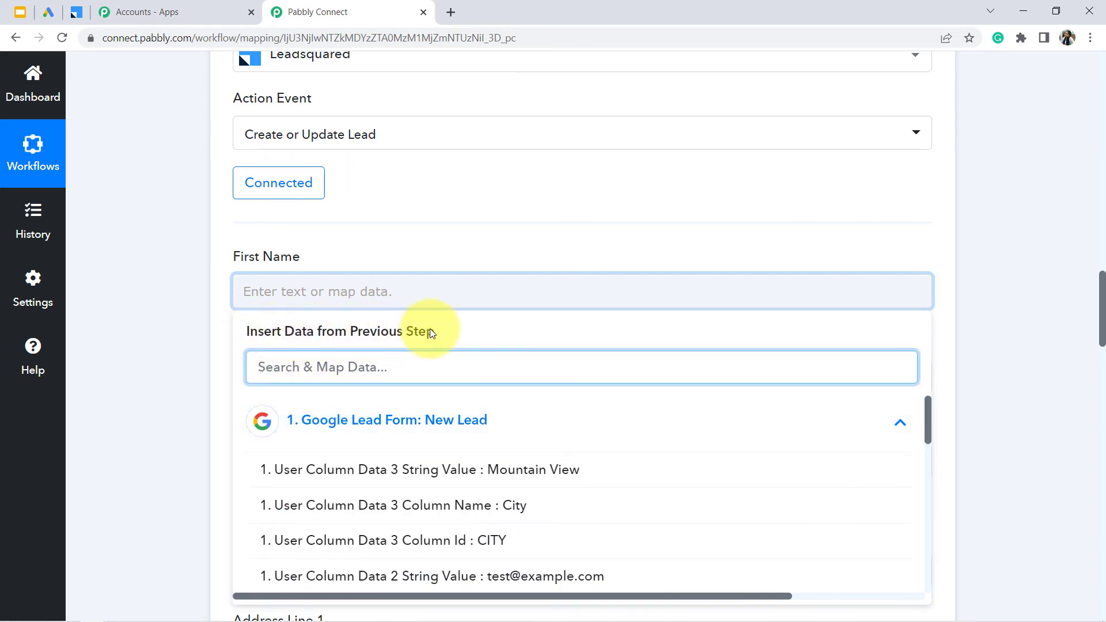
{"action": "mouse_move", "coordinate": [1098, 313]}
{"action": "left_mouse_down"}
{"action": "mouse_move", "coordinate": [1080, 231]}
{"action": "mouse_move", "coordinate": [1085, 330]}
{"action": "left_mouse_up"}
{"action": "scroll", "coordinate": [1085, 332], "scroll_direction": "down", "scroll_amount": 3}
{"action": "left_click", "coordinate": [212, 222]}
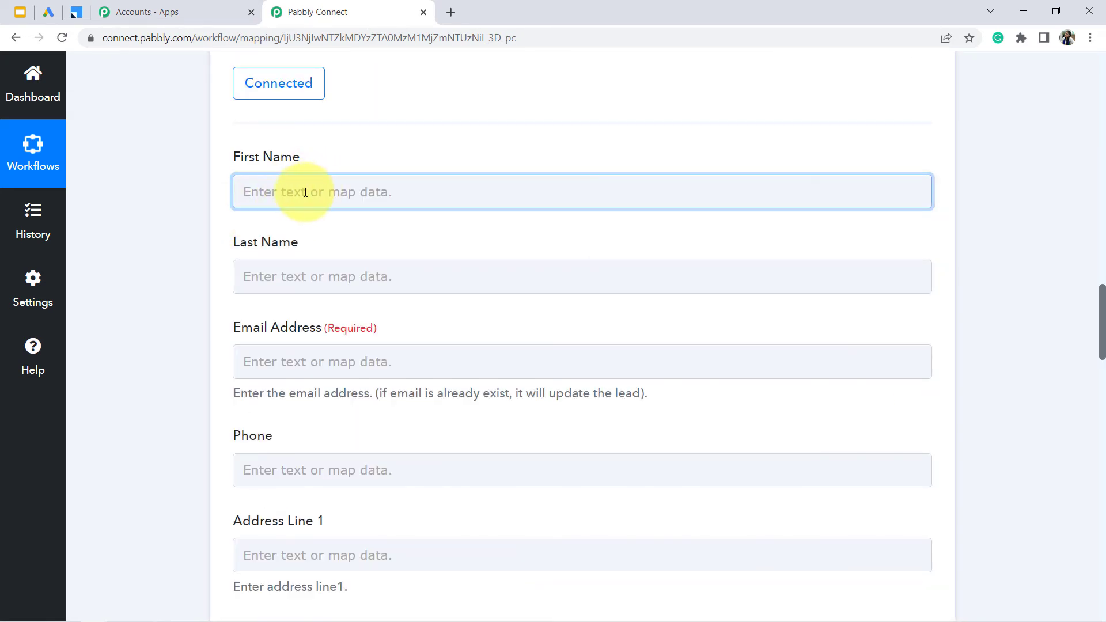
{"action": "left_click", "coordinate": [305, 192]}
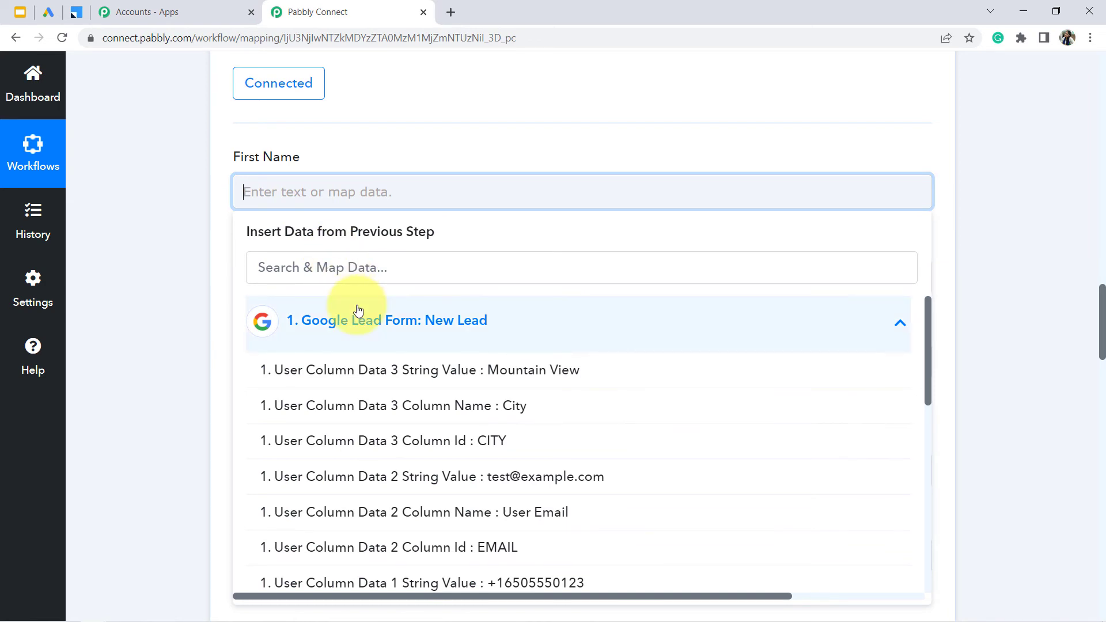
Step: Search 'name' and map the FirstName LastName string value into First Name
{"action": "left_click", "coordinate": [295, 266]}
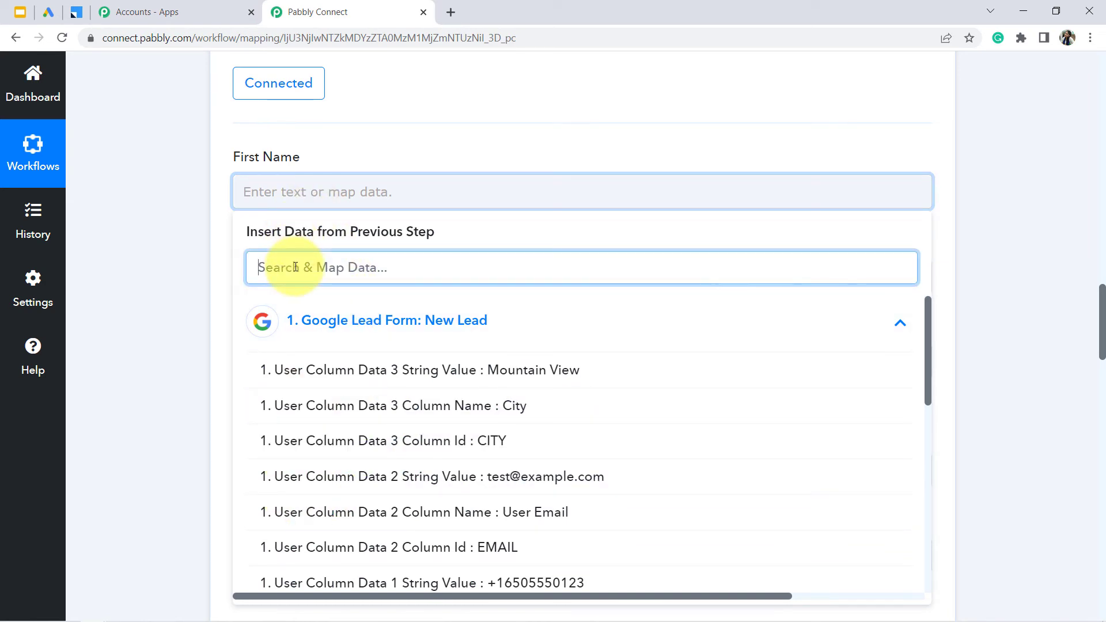
{"action": "type", "text": "name"}
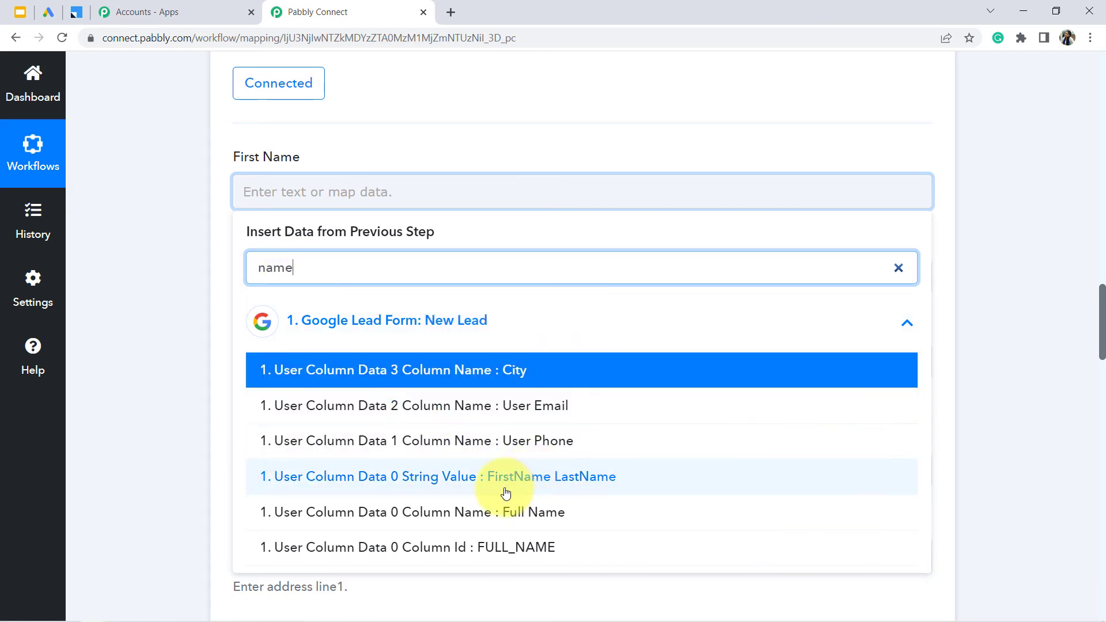
{"action": "left_click", "coordinate": [578, 478]}
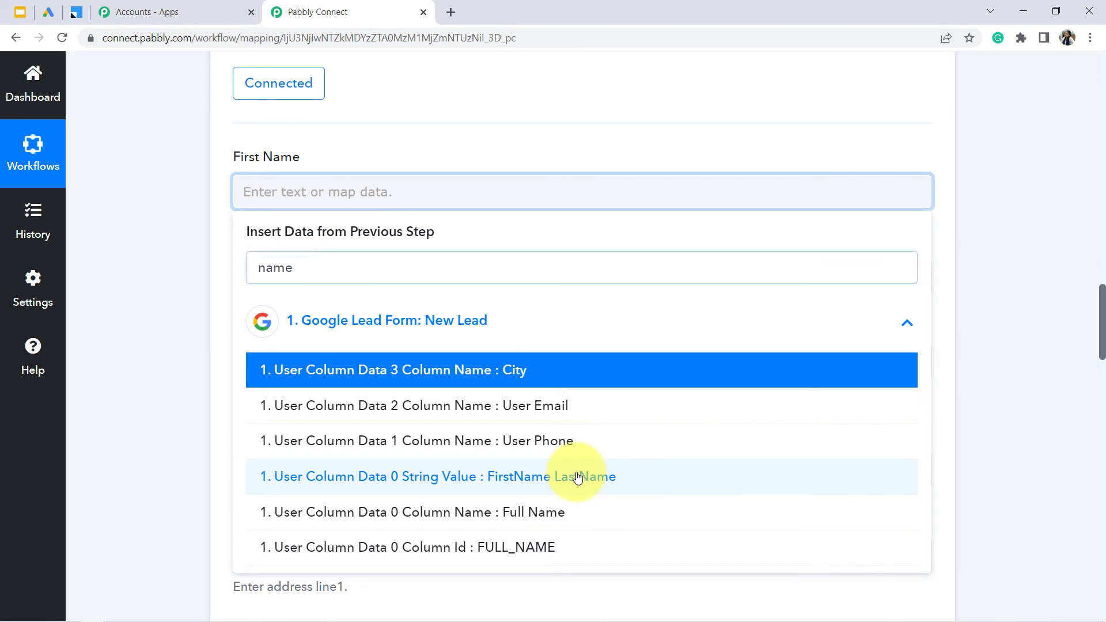
{"action": "left_click", "coordinate": [165, 233]}
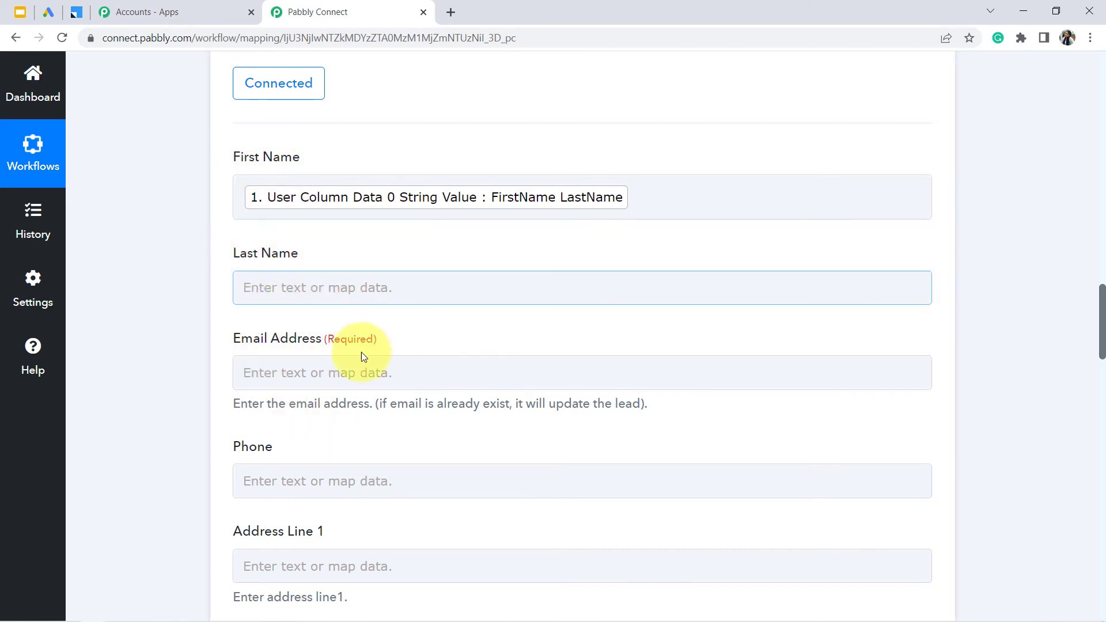
{"action": "left_click", "coordinate": [288, 286]}
{"action": "left_click", "coordinate": [363, 172]}
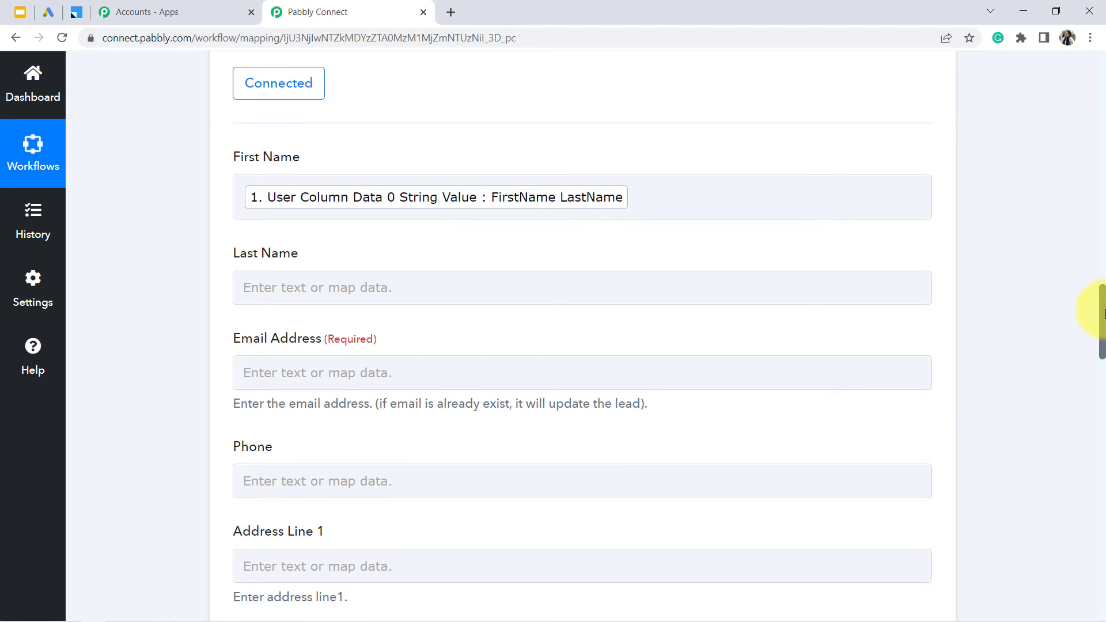
Step: Search '@' and map User Column Data 2 String Value (the email) into Email Address
{"action": "mouse_move", "coordinate": [1103, 315]}
{"action": "left_mouse_down"}
{"action": "mouse_move", "coordinate": [1103, 179]}
{"action": "mouse_move", "coordinate": [1102, 305]}
{"action": "left_mouse_up"}
{"action": "left_click", "coordinate": [573, 301]}
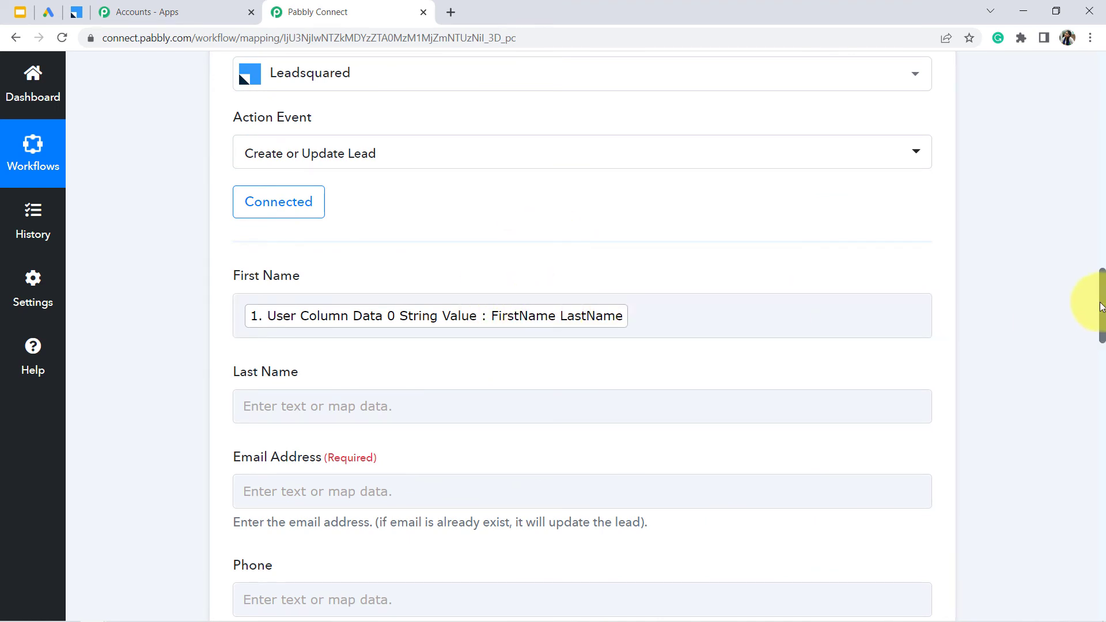
{"action": "scroll", "coordinate": [1100, 311], "scroll_direction": "down", "scroll_amount": 4}
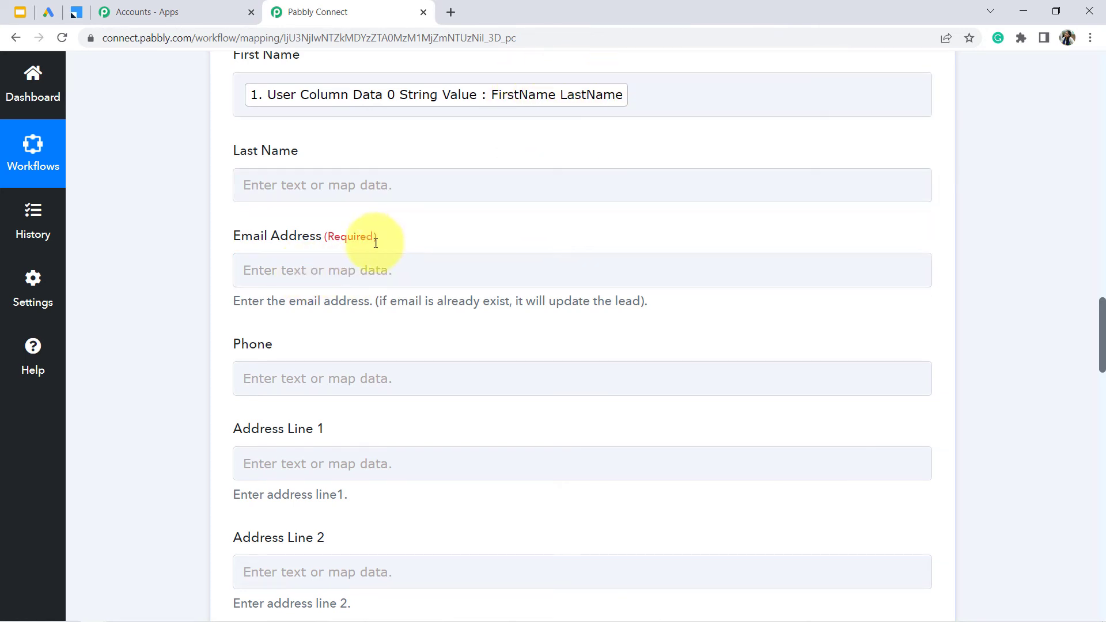
{"action": "left_click_drag", "start_coordinate": [347, 241], "coordinate": [382, 240]}
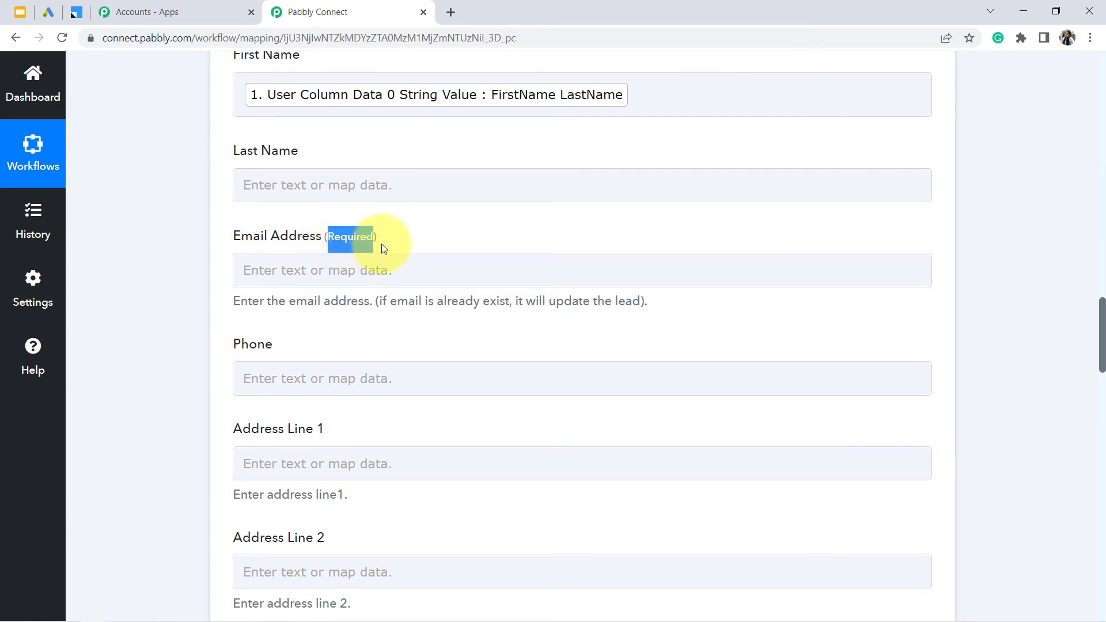
{"action": "left_click", "coordinate": [286, 270]}
{"action": "left_click", "coordinate": [297, 330]}
{"action": "type", "text": "@"}
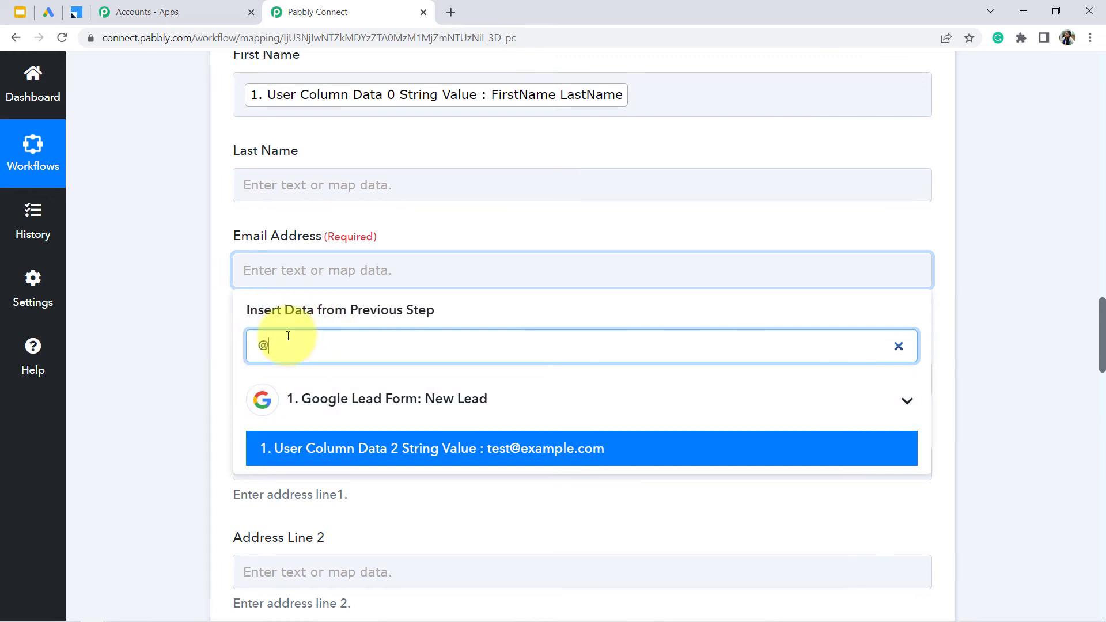
{"action": "left_click", "coordinate": [543, 454]}
{"action": "left_click", "coordinate": [189, 376]}
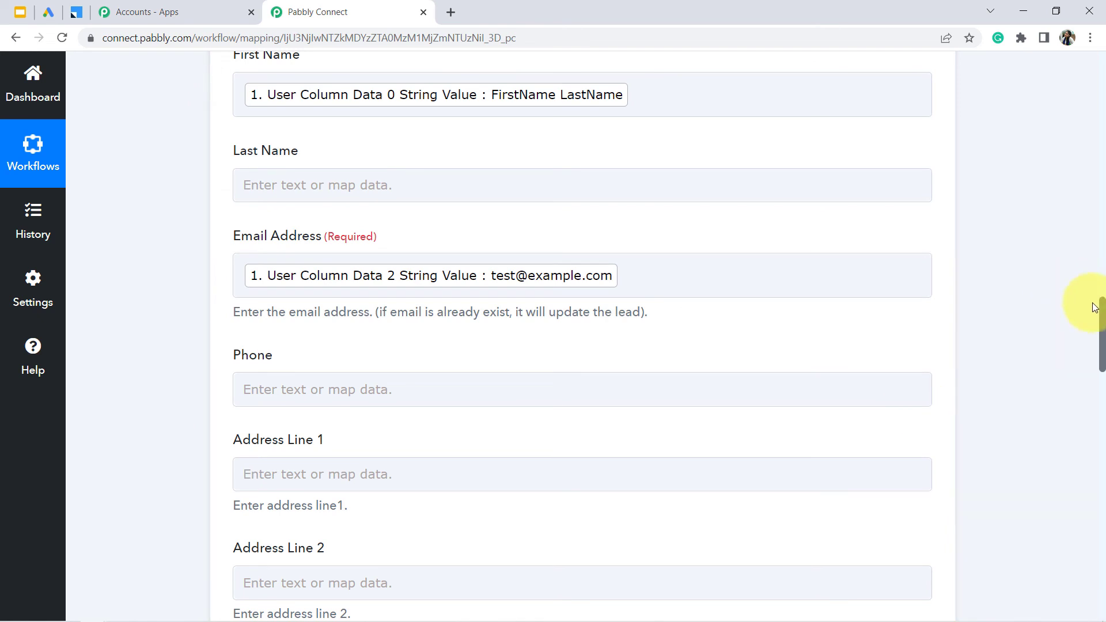
{"action": "left_click_drag", "start_coordinate": [1103, 322], "coordinate": [1101, 346]}
Step: Map Phone to the Google Lead Form's User Column Data 1 String Value, then switch to LeadSquared
{"action": "left_click", "coordinate": [354, 198]}
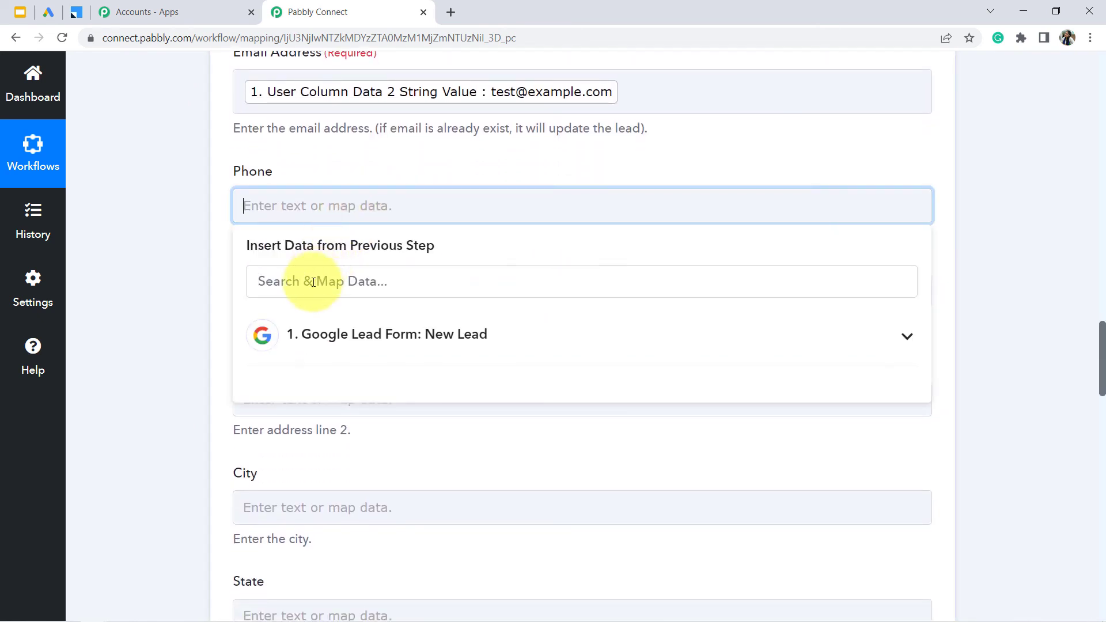
{"action": "left_click", "coordinate": [298, 331]}
{"action": "left_click_drag", "start_coordinate": [929, 354], "coordinate": [928, 406]}
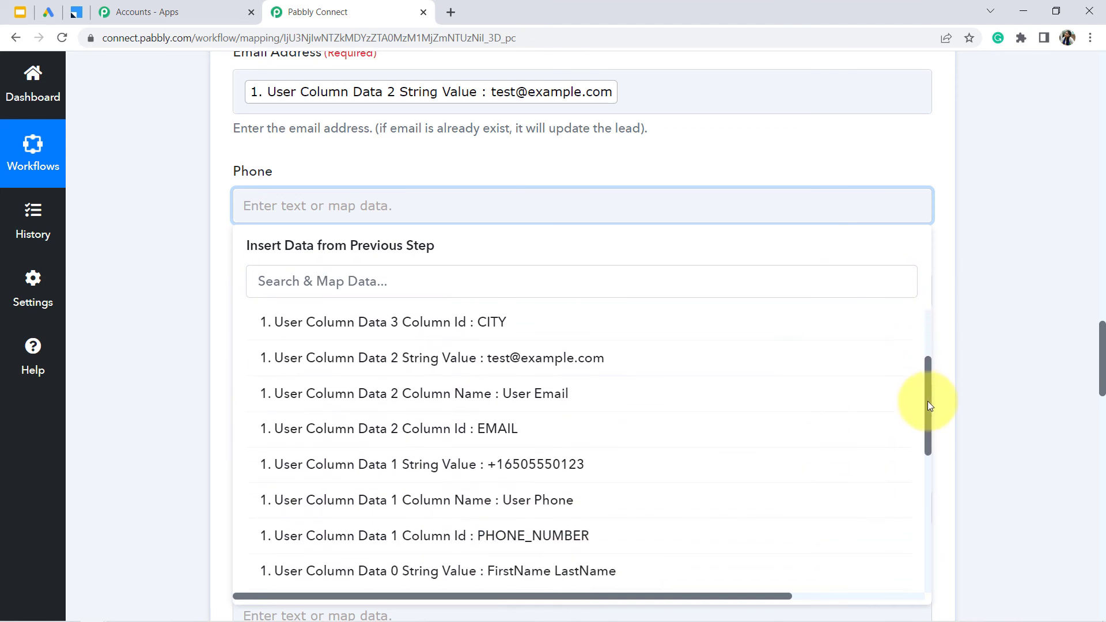
{"action": "left_click", "coordinate": [561, 463]}
{"action": "left_click", "coordinate": [179, 340]}
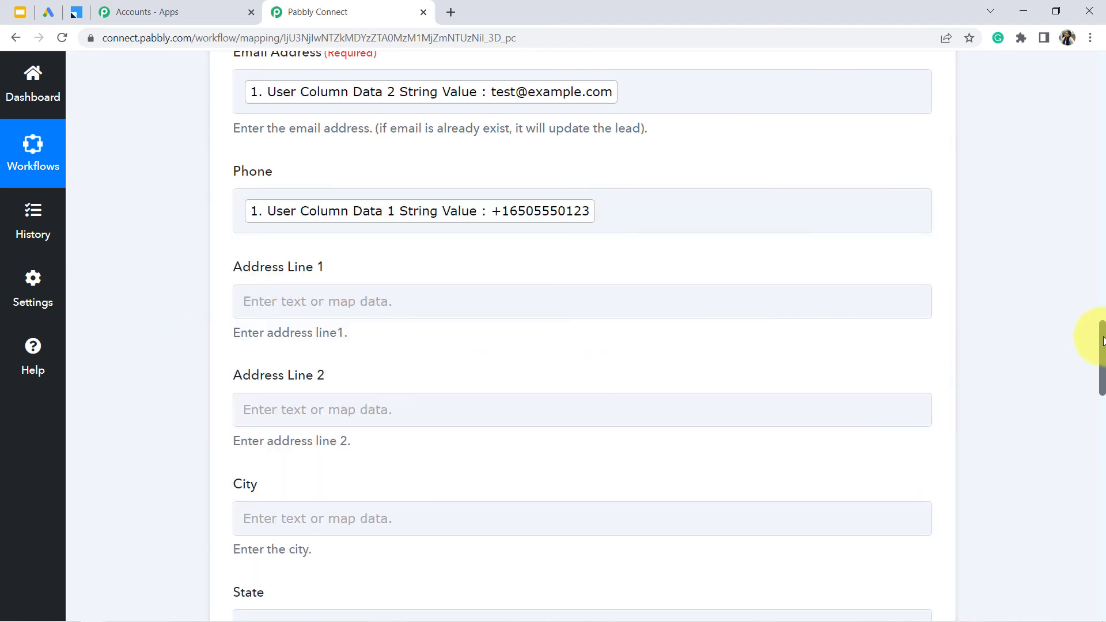
{"action": "left_click_drag", "start_coordinate": [1101, 345], "coordinate": [1101, 565]}
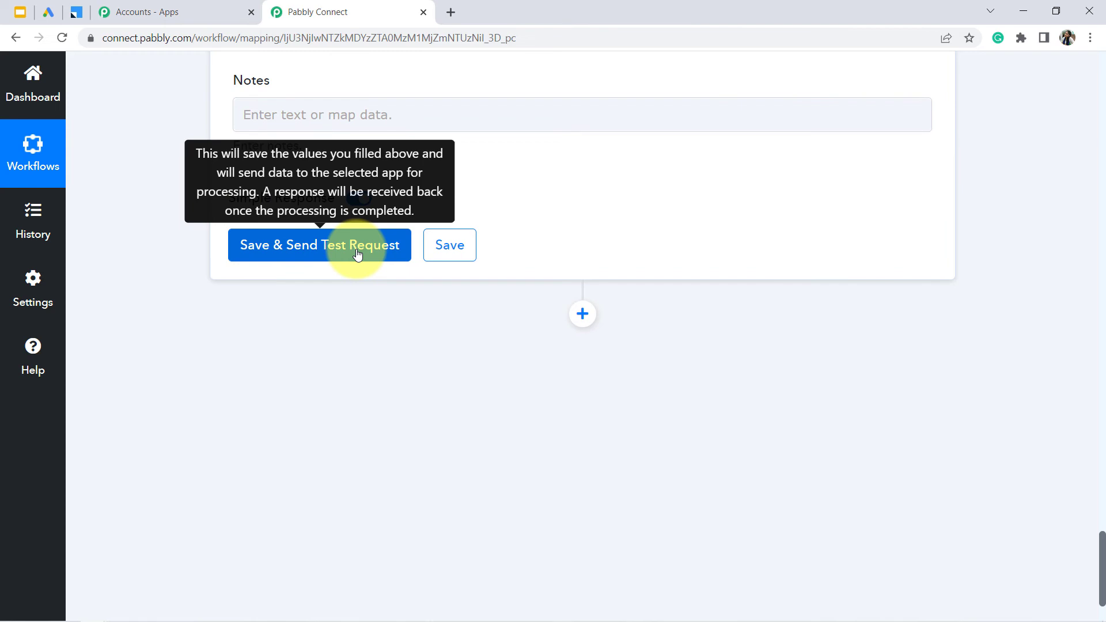
{"action": "left_click", "coordinate": [76, 12]}
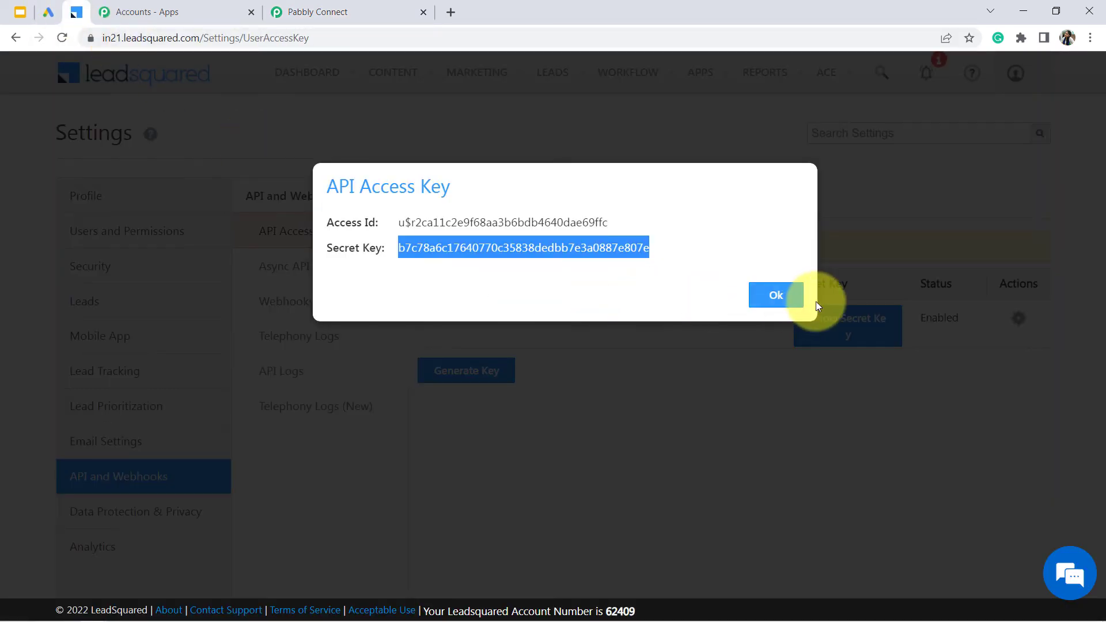
Step: Dismiss the API Access Key dialog and open LEADS > Smart Views, confirming no leads exist yet
{"action": "left_click", "coordinate": [774, 296]}
{"action": "mouse_move", "coordinate": [533, 74]}
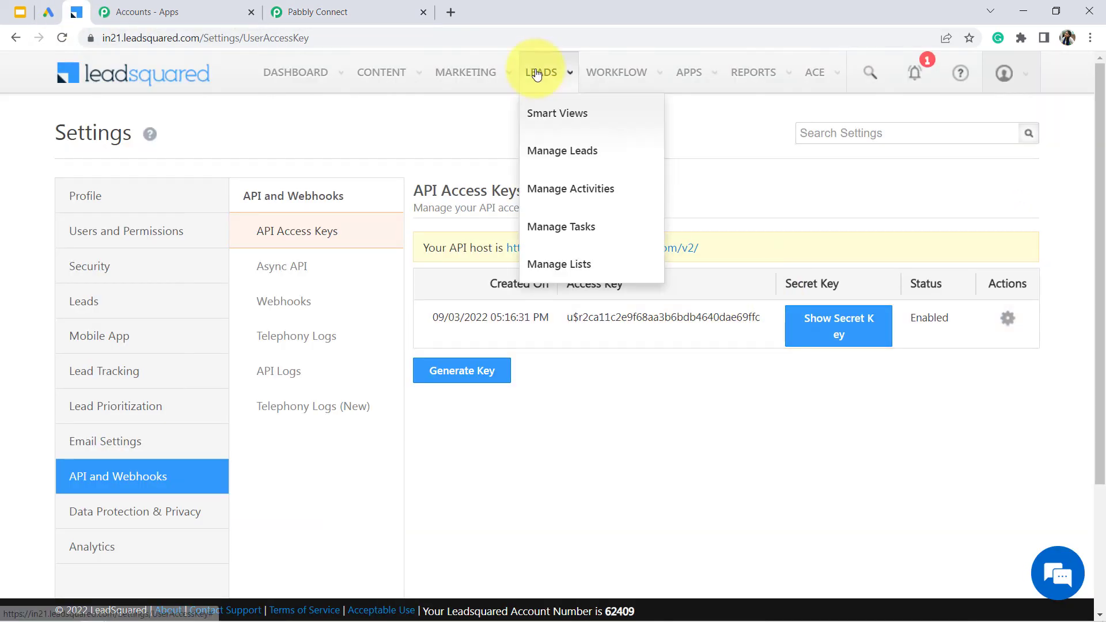
{"action": "left_click", "coordinate": [542, 114]}
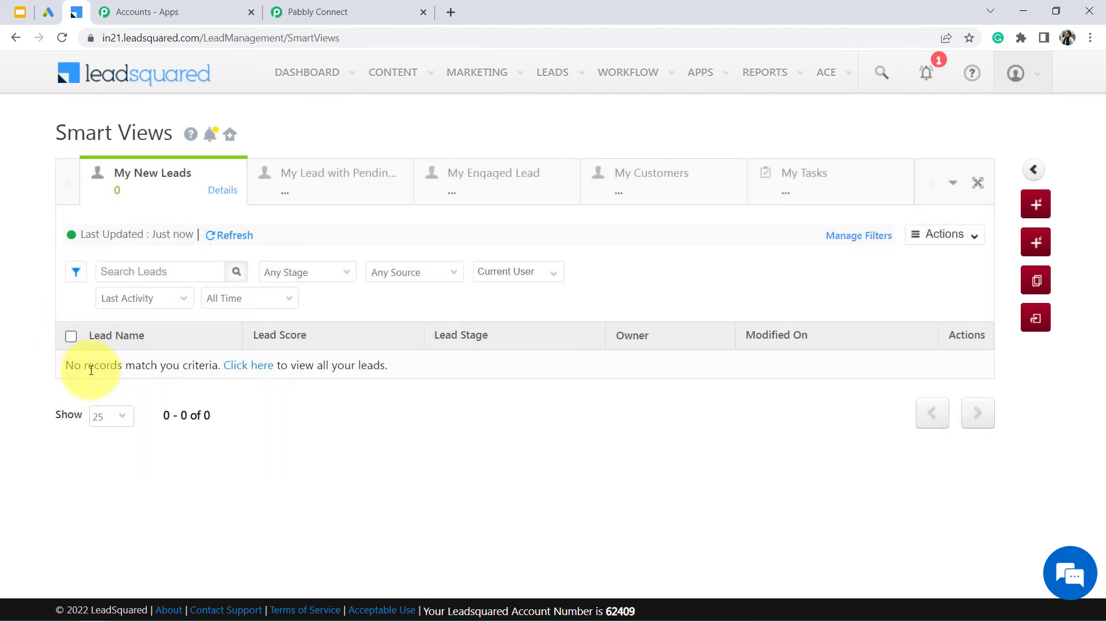
{"action": "left_click_drag", "start_coordinate": [87, 365], "coordinate": [384, 366]}
Step: Save the LeadSquared action and send a test request, returning Status Success with a Message Id
{"action": "left_click", "coordinate": [295, 11]}
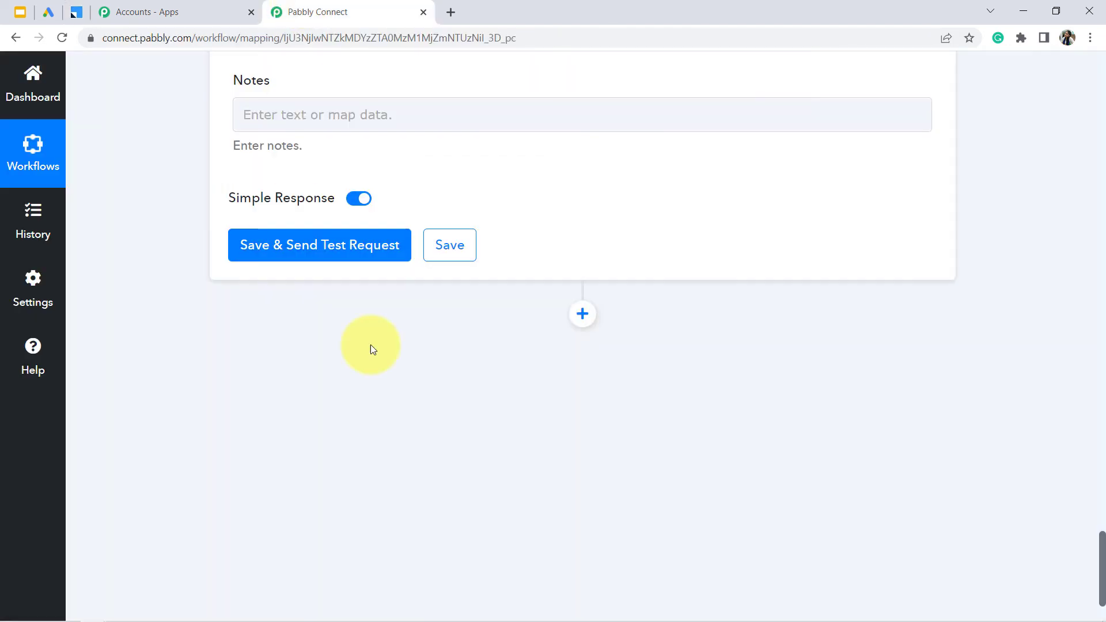
{"action": "left_click", "coordinate": [276, 254]}
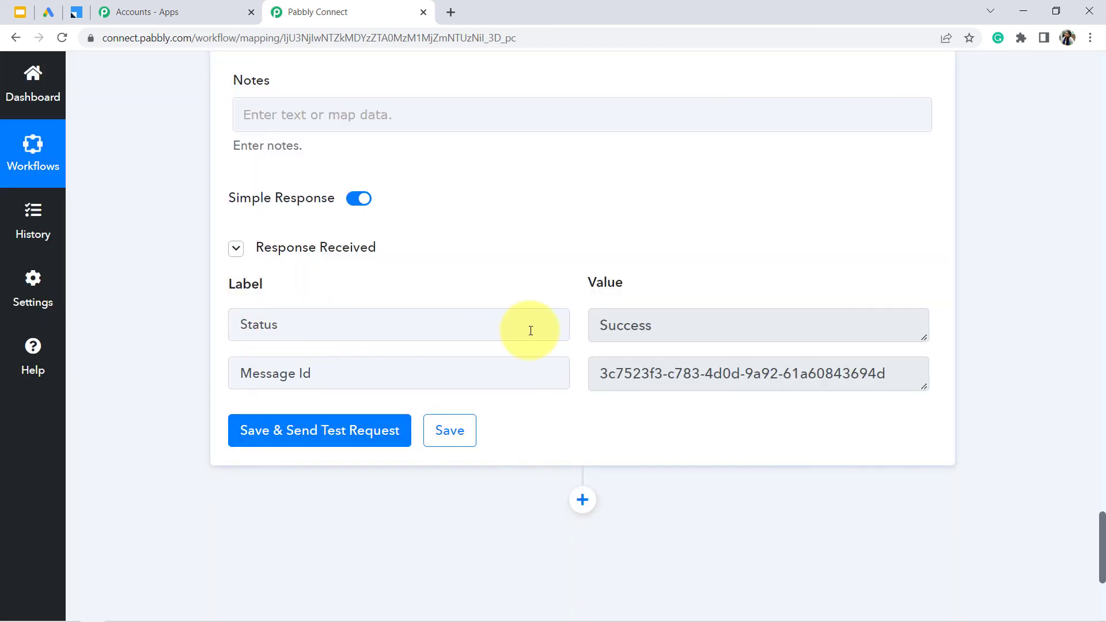
{"action": "left_click", "coordinate": [78, 19]}
{"action": "left_click", "coordinate": [120, 42]}
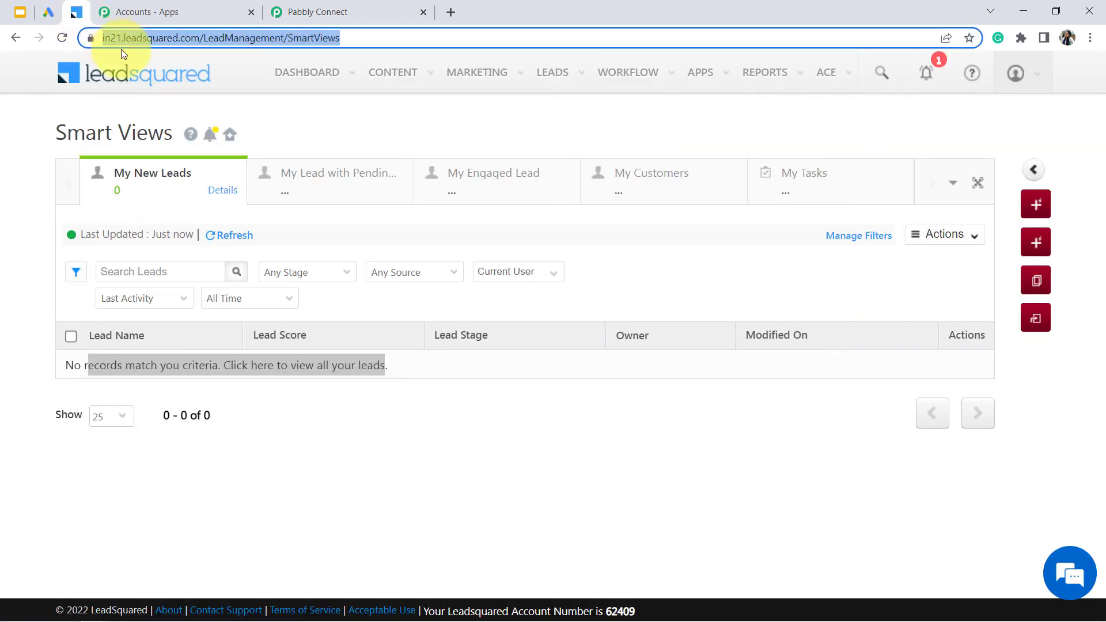
Step: Reload Smart Views and open the new FirstName LastName lead to check its name and phone
{"action": "key", "text": "Return"}
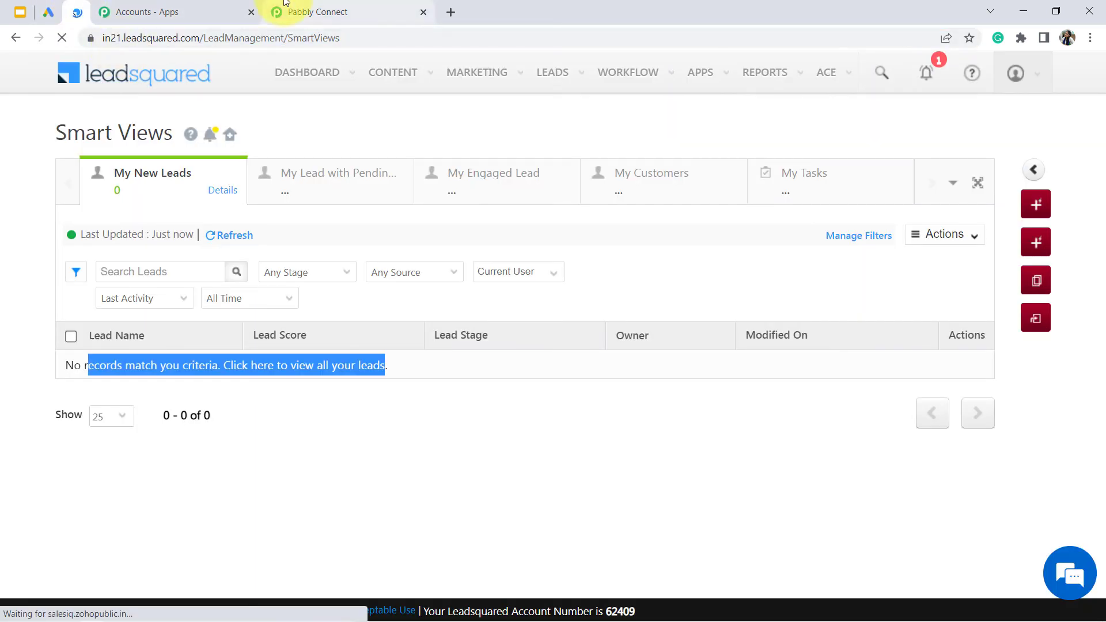
{"action": "mouse_move", "coordinate": [285, 3]}
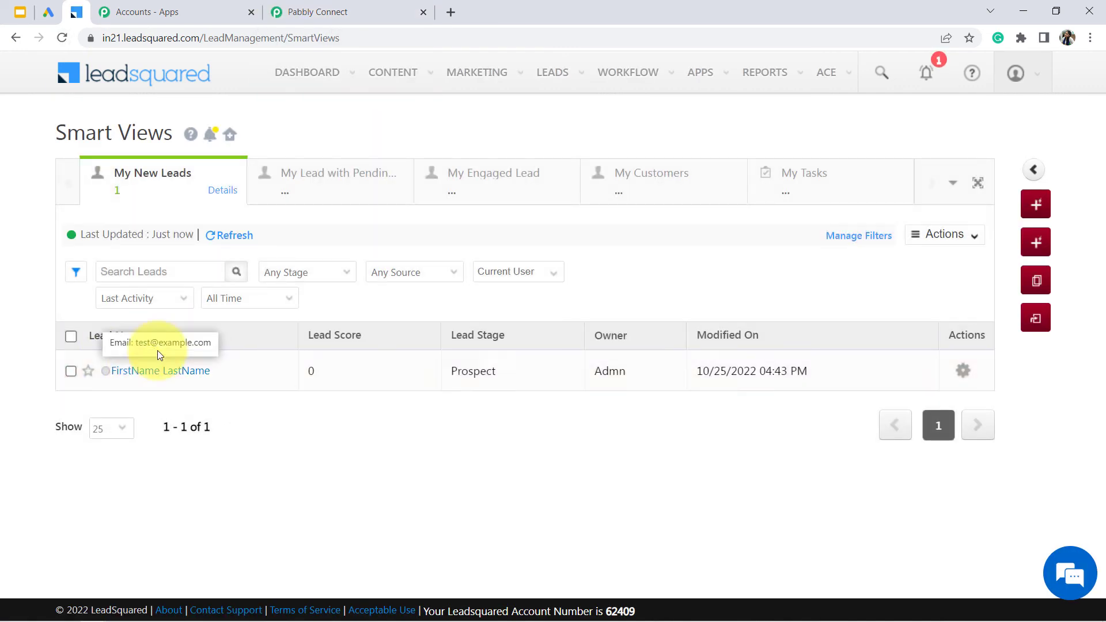
{"action": "left_click", "coordinate": [135, 371]}
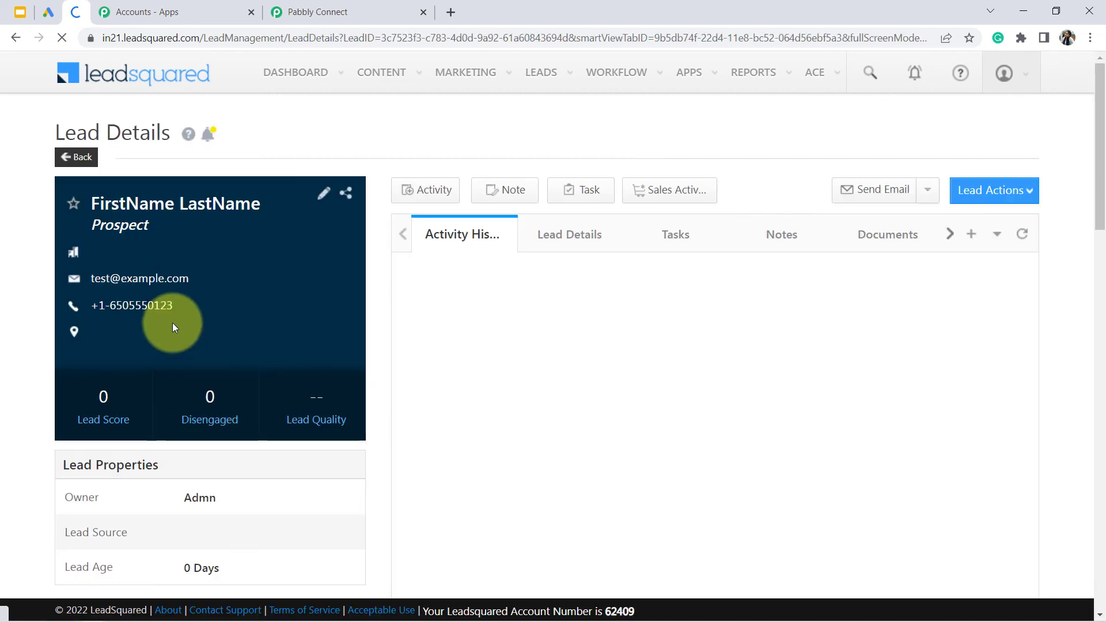
{"action": "left_click_drag", "start_coordinate": [103, 203], "coordinate": [181, 210]}
{"action": "double_click", "coordinate": [217, 209]}
{"action": "left_click_drag", "start_coordinate": [92, 306], "coordinate": [171, 318]}
{"action": "left_click", "coordinate": [173, 316]}
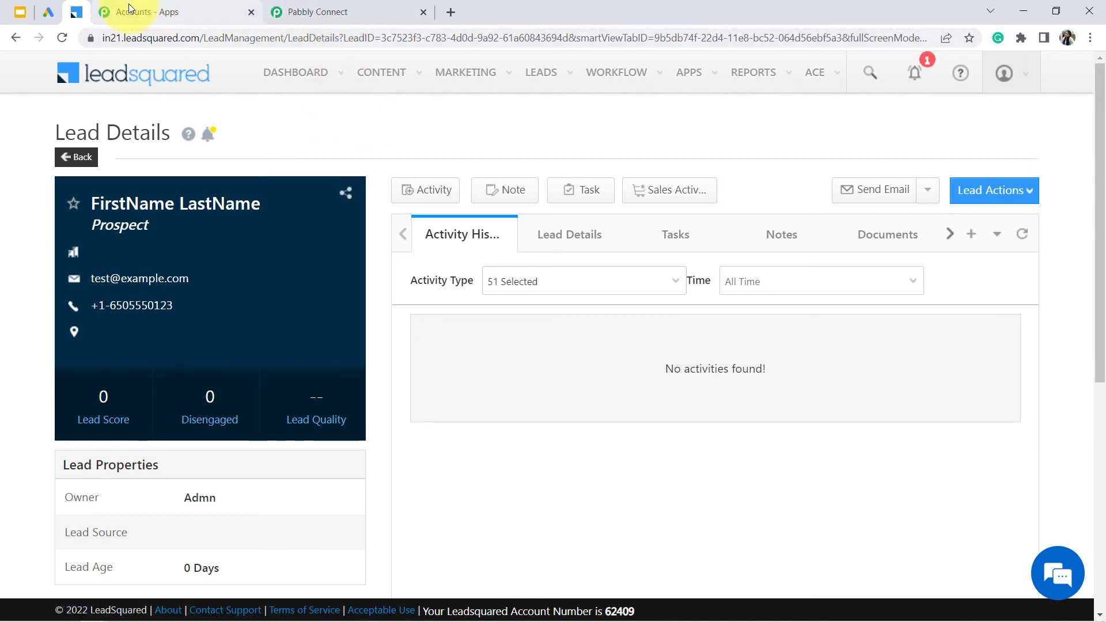
{"action": "left_click", "coordinate": [48, 12]}
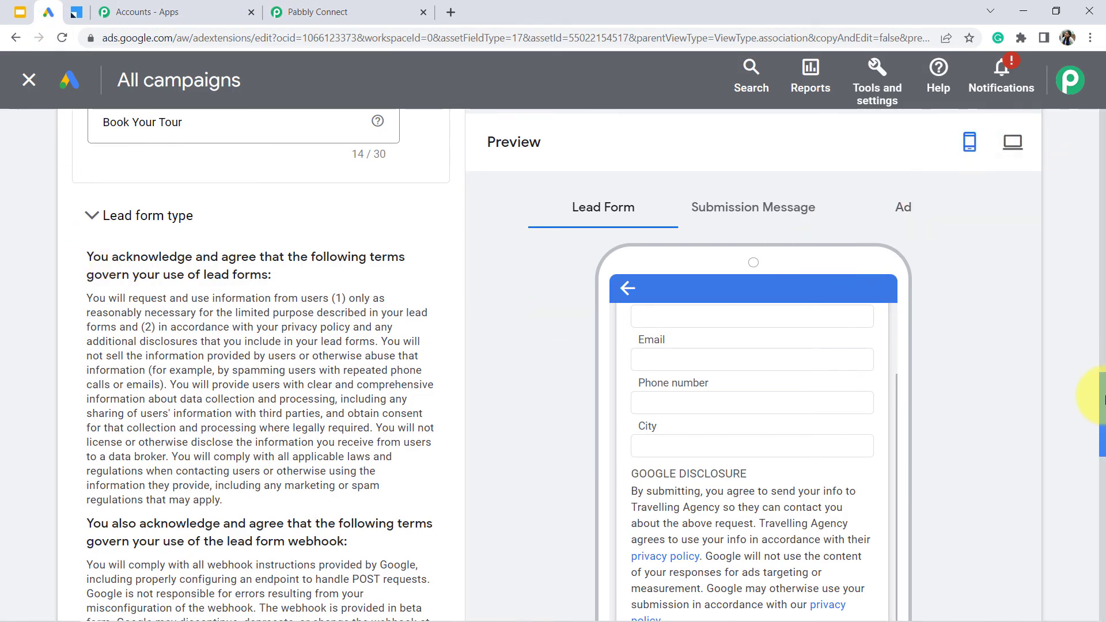
Step: Review the Google Ads lead form preview, then return to the LeadSquared lead details
{"action": "scroll", "coordinate": [1101, 398], "scroll_direction": "down", "scroll_amount": 4}
{"action": "scroll", "coordinate": [1100, 412], "scroll_direction": "up", "scroll_amount": 4}
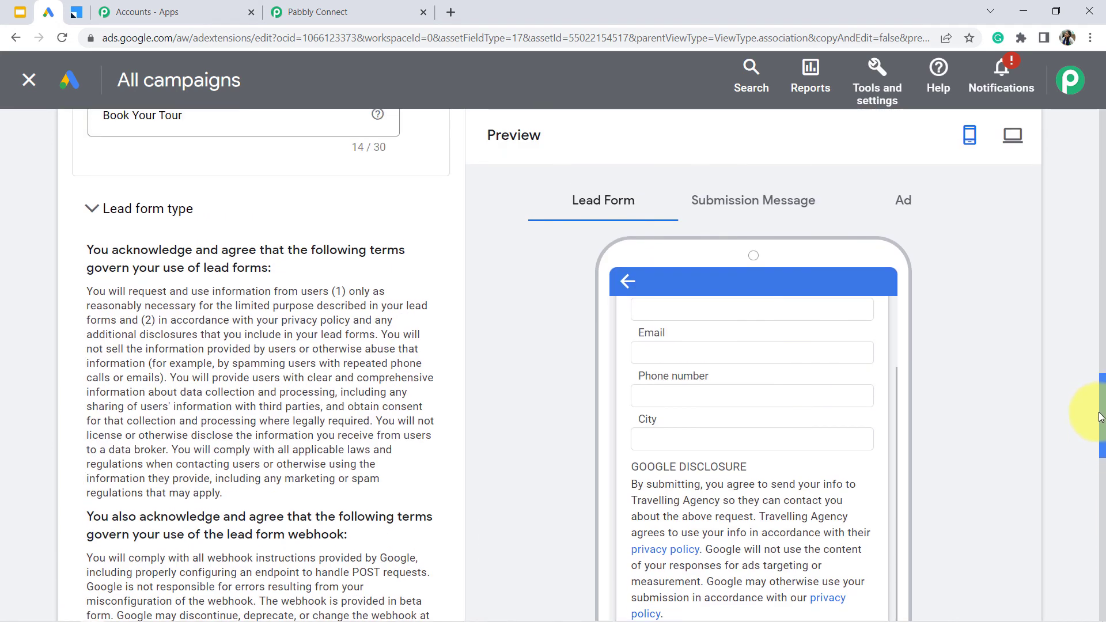
{"action": "scroll", "coordinate": [1100, 415], "scroll_direction": "down", "scroll_amount": 3}
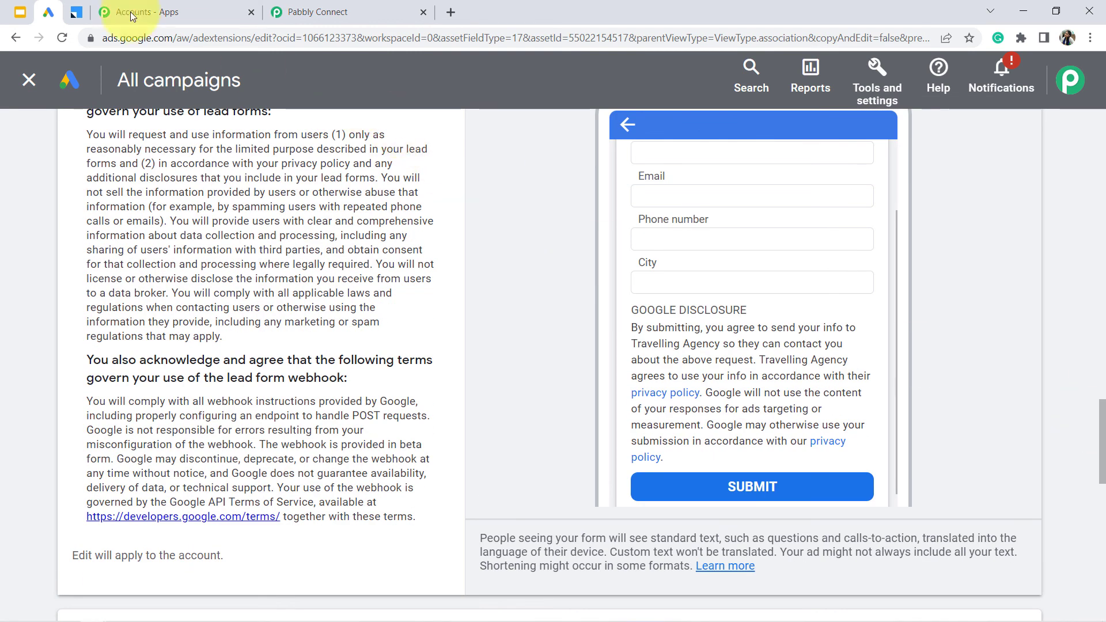
{"action": "left_click", "coordinate": [75, 13]}
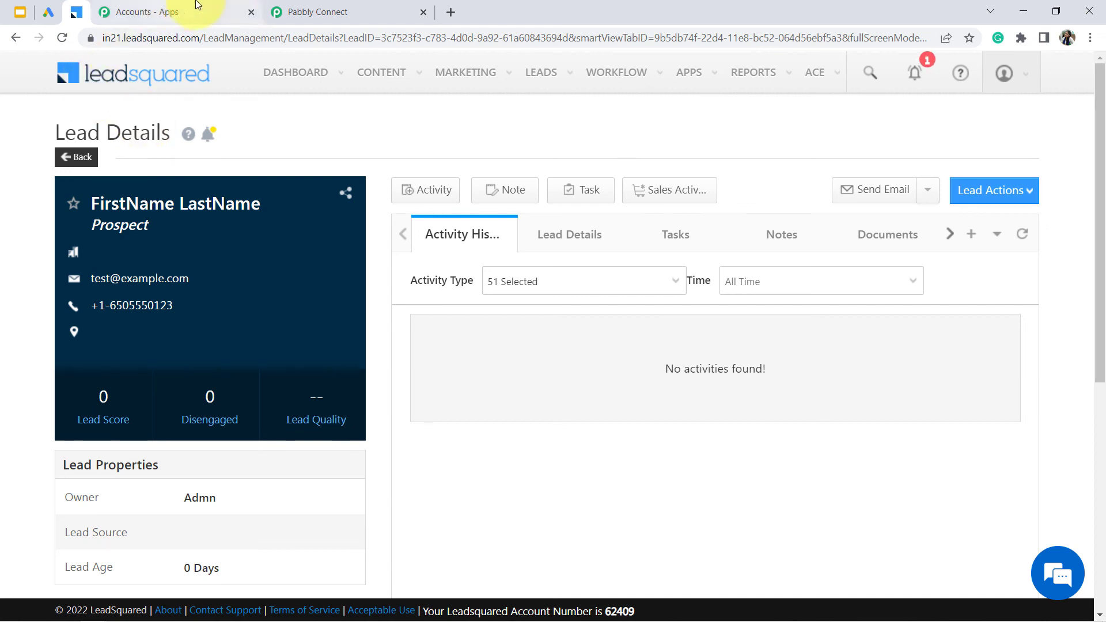
Step: Share the Google Ads to LeadSquared workflow from its options menu and select the shareable link
{"action": "left_click", "coordinate": [317, 12]}
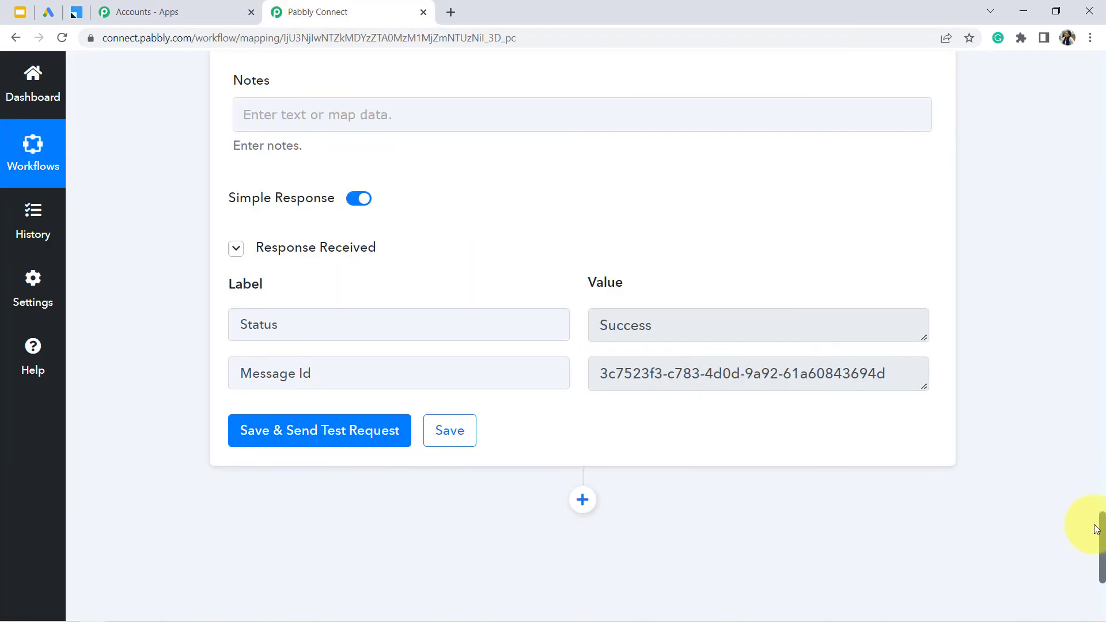
{"action": "left_click_drag", "start_coordinate": [1102, 548], "coordinate": [1098, 38]}
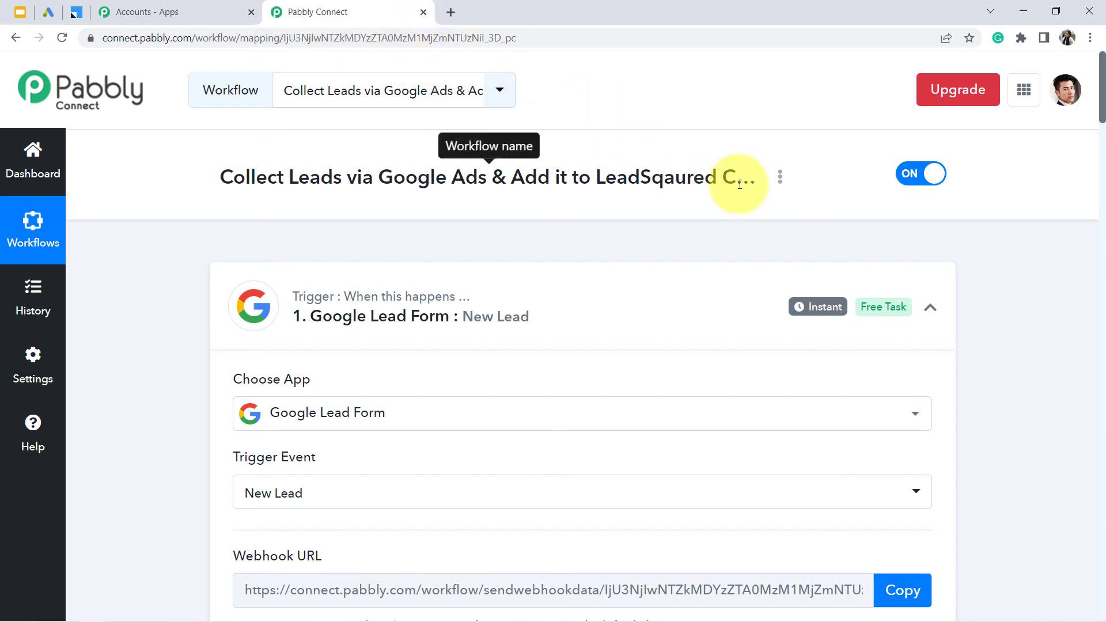
{"action": "left_click", "coordinate": [780, 178]}
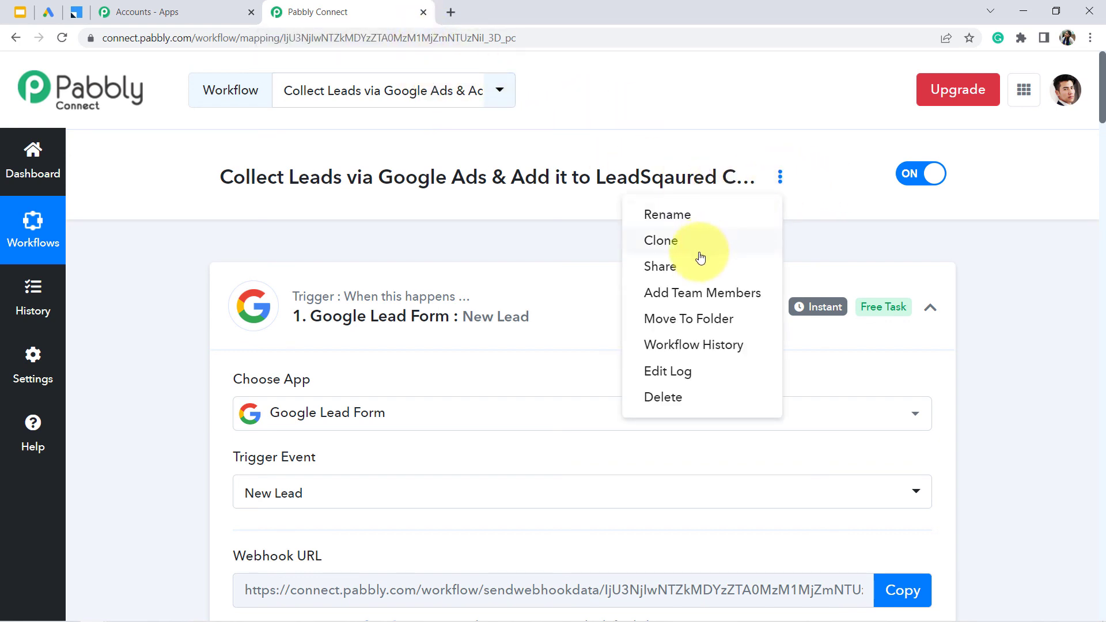
{"action": "left_click", "coordinate": [679, 271]}
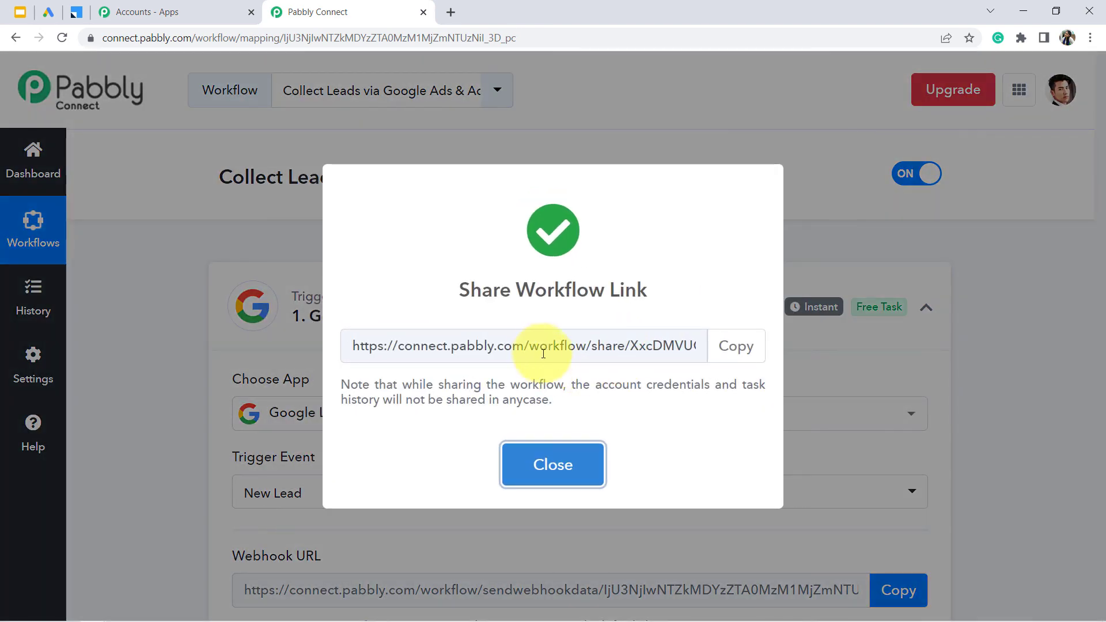
{"action": "left_click", "coordinate": [510, 346]}
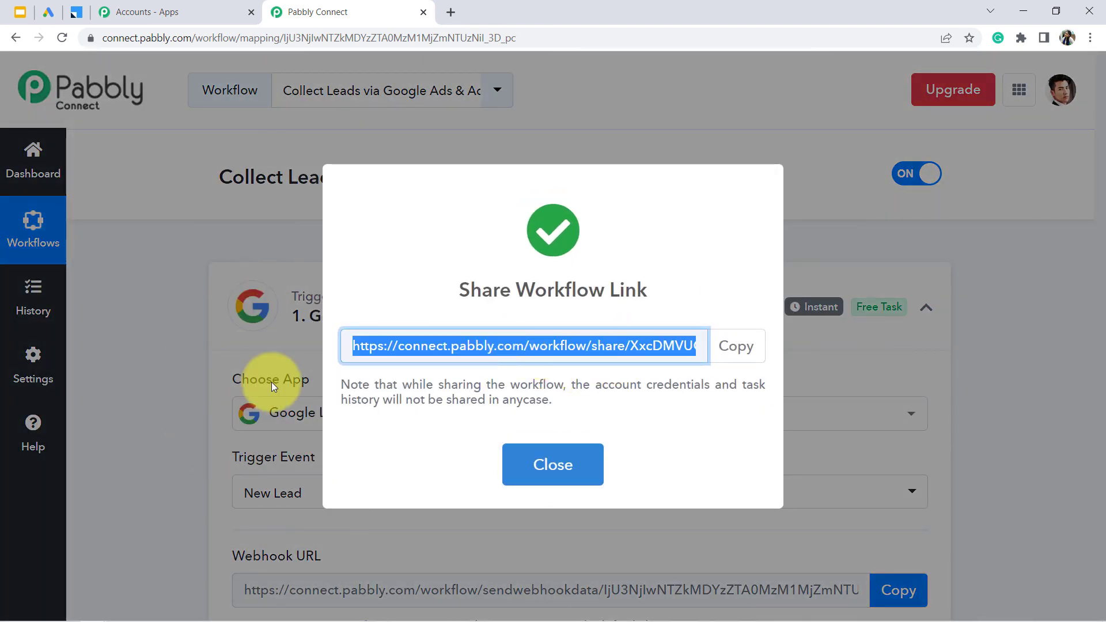